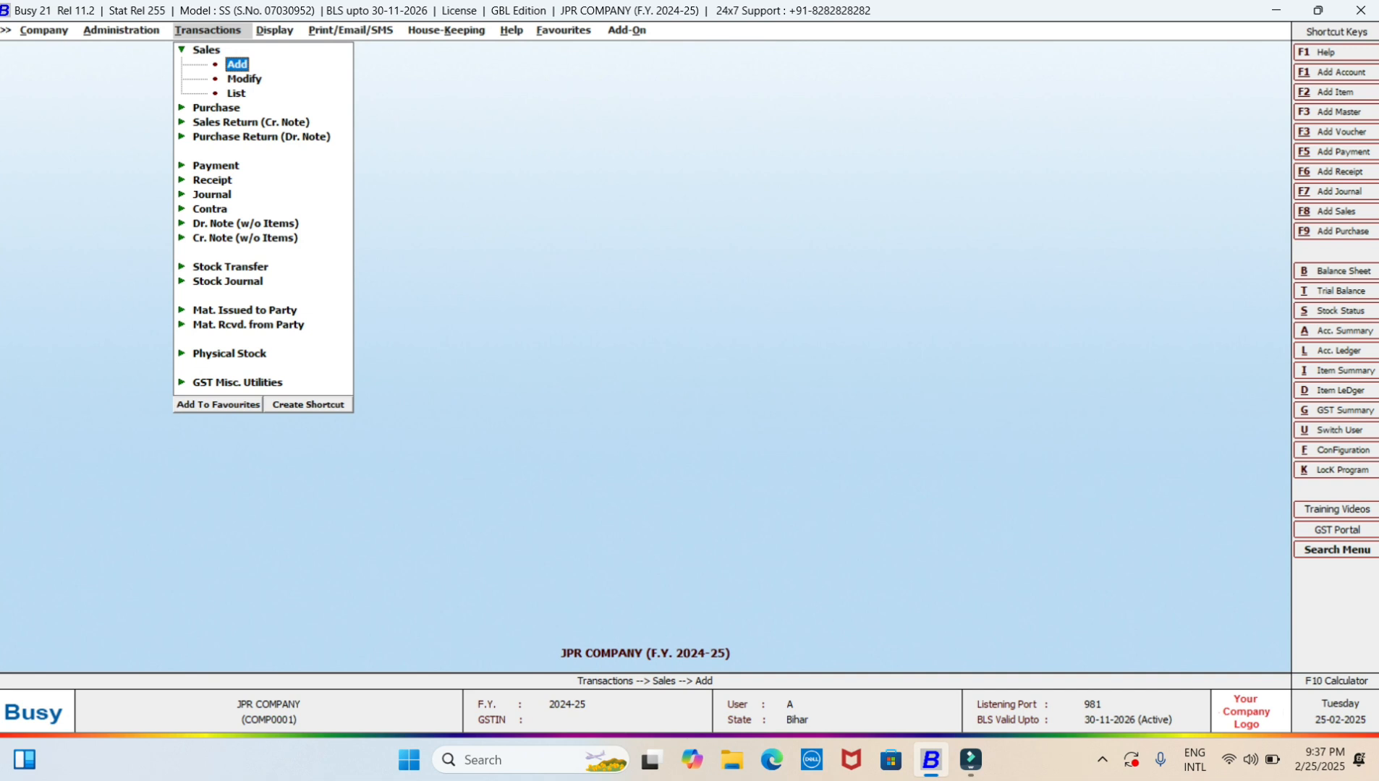
# Start a new sales voucher and go through its voucher series choices, switching the series to CASH.
pyautogui.press('Return')
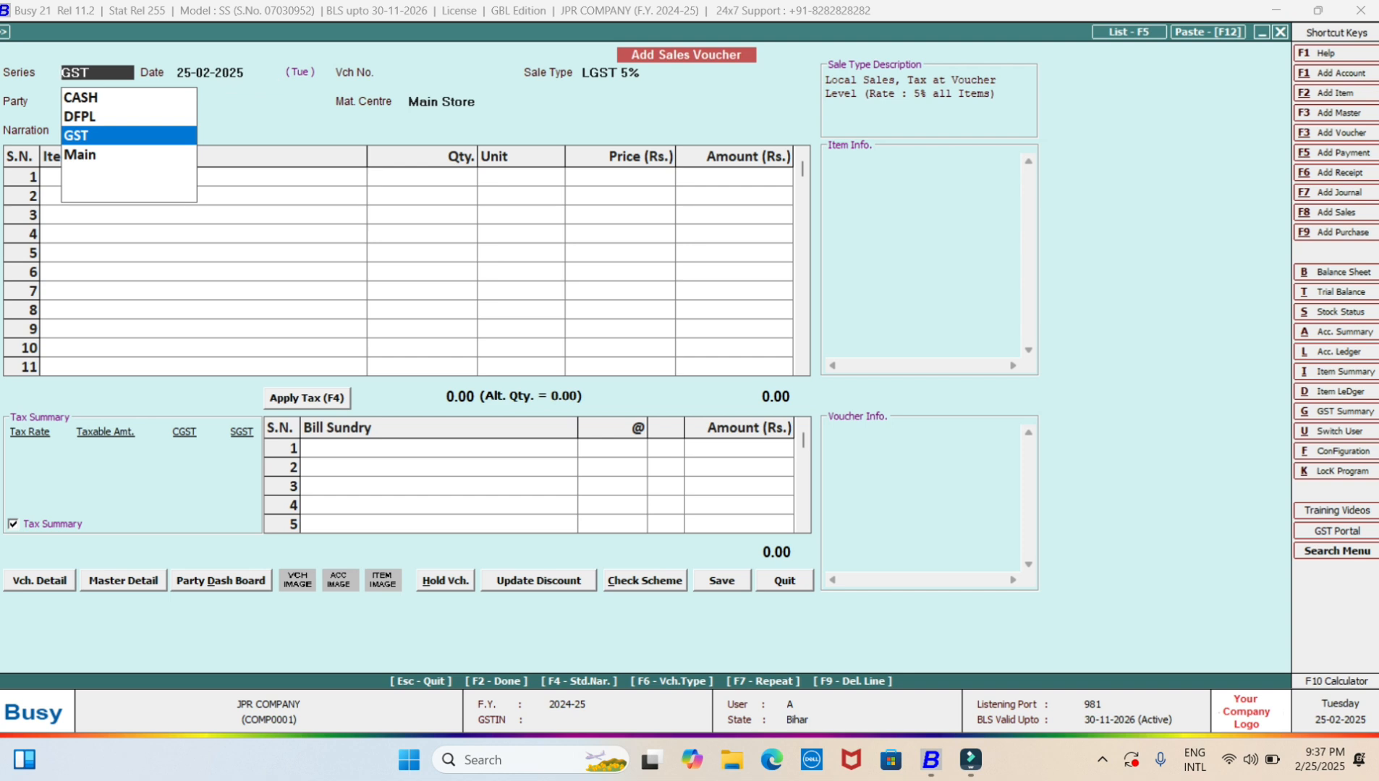
pyautogui.press('Return')
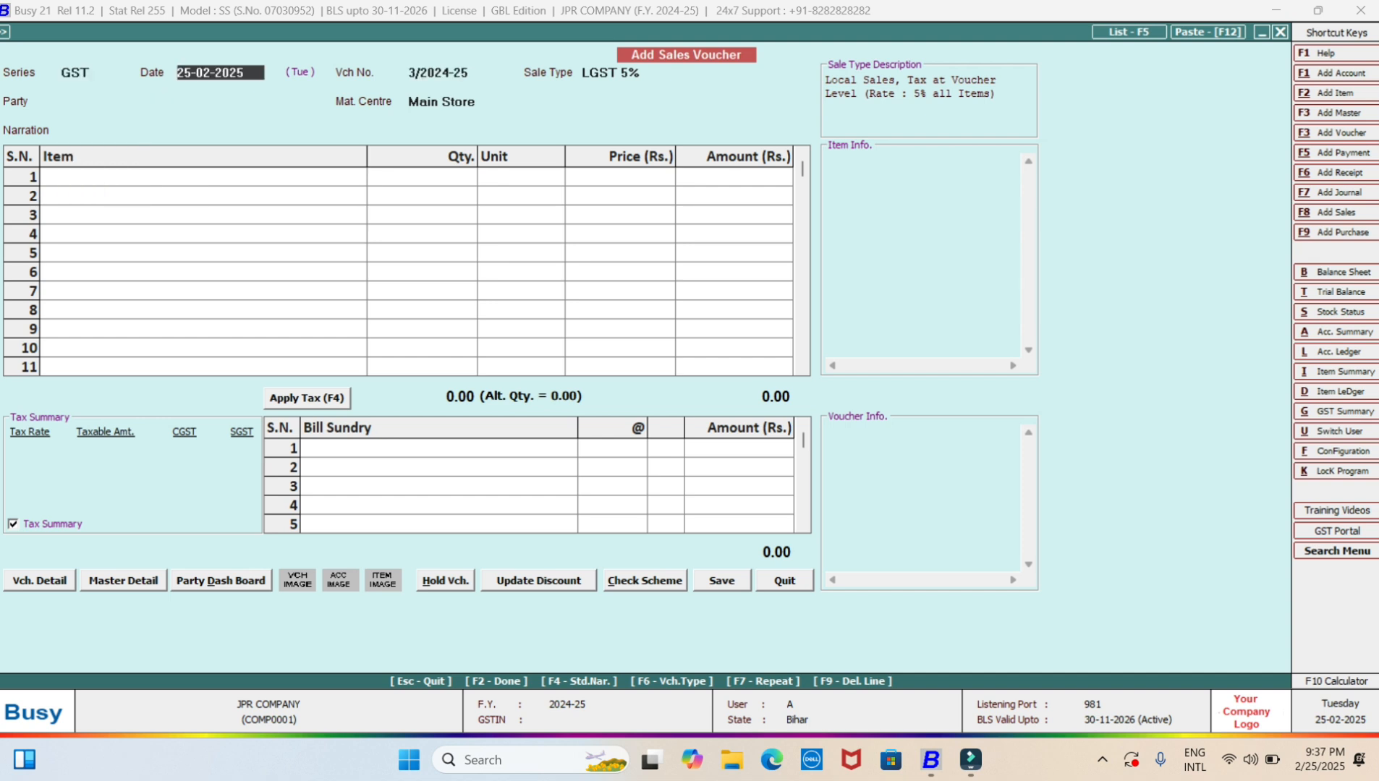
pyautogui.click(80, 73)
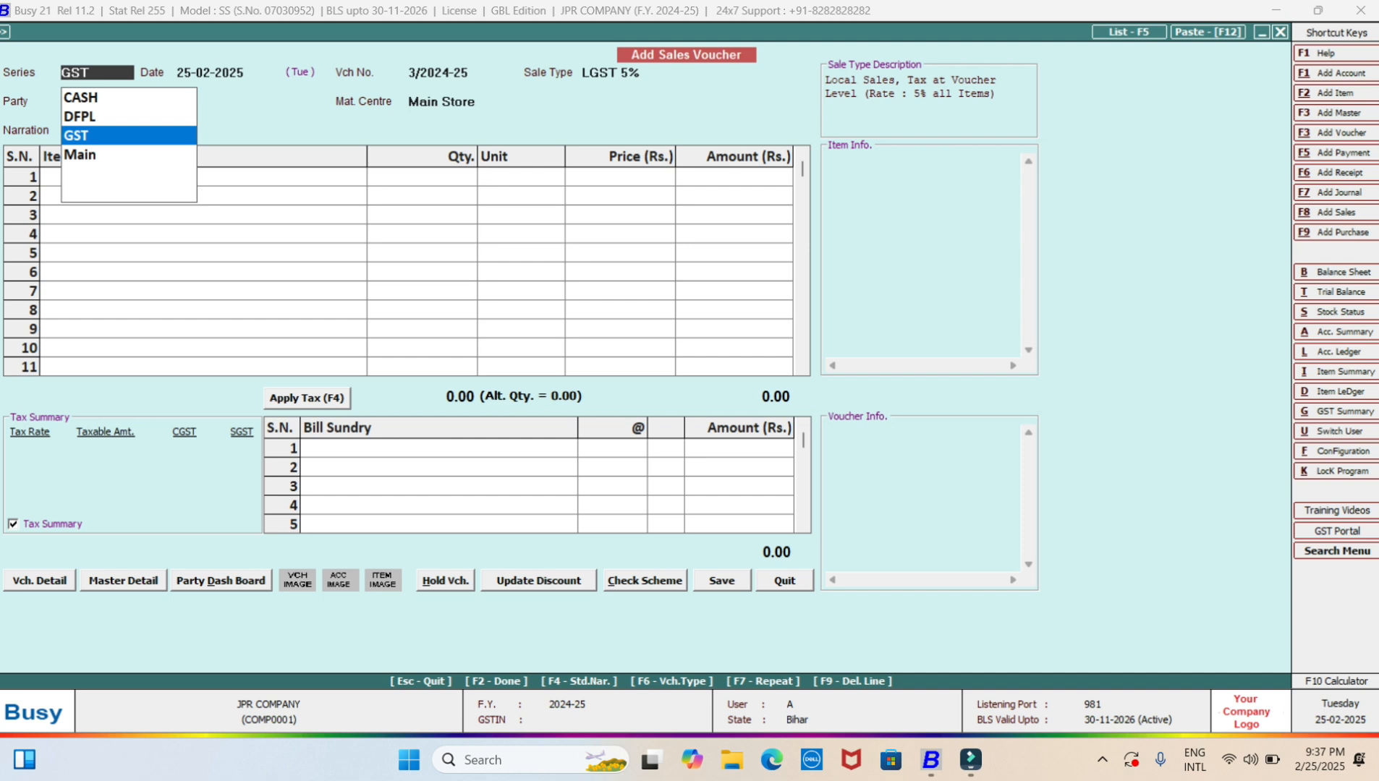
pyautogui.press('Down')
pyautogui.press('Return')
pyautogui.click(72, 72)
pyautogui.press('Up')
pyautogui.press('Up')
pyautogui.press('Up')
pyautogui.press('Return')
pyautogui.click(71, 72)
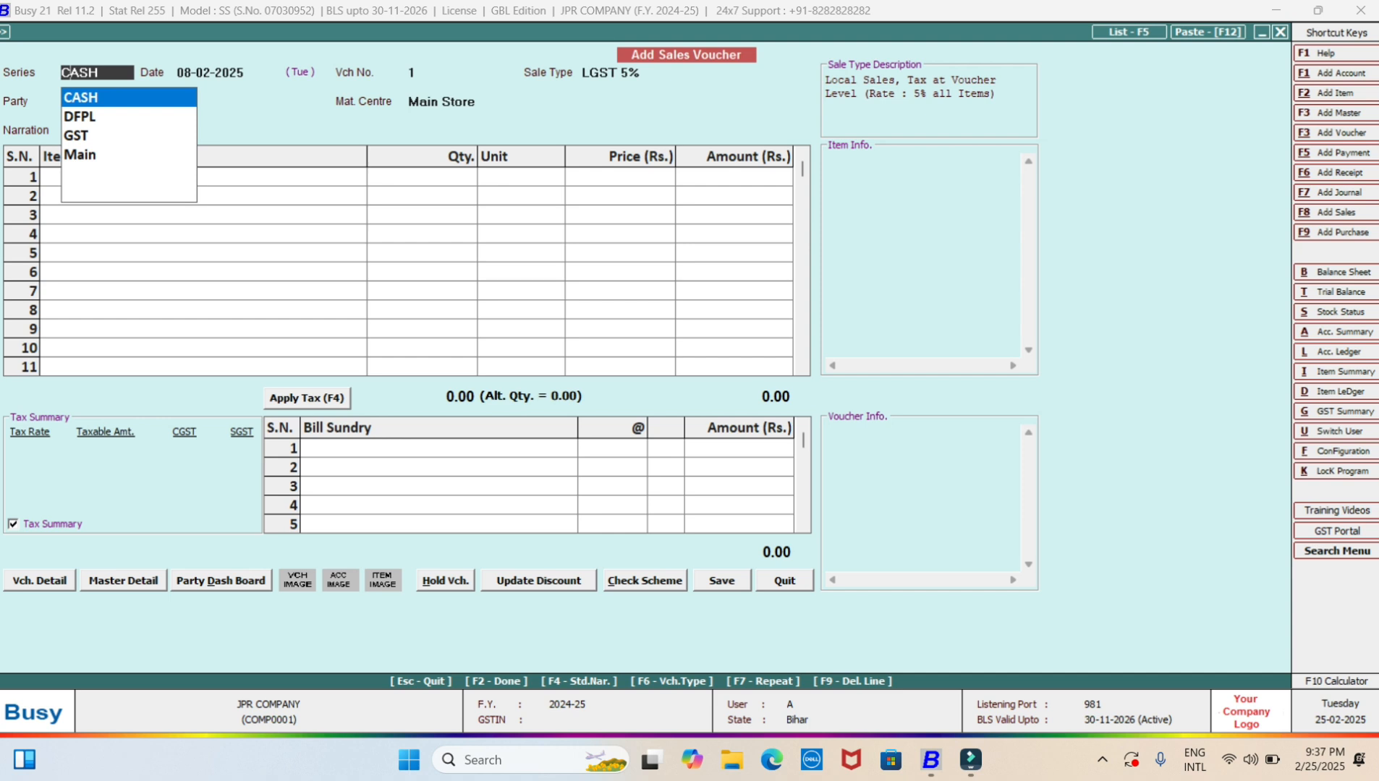
# Check the date, voucher number and sale type of the CASH series voucher, and quit it without saving.
pyautogui.press('Return')
pyautogui.press('Return')
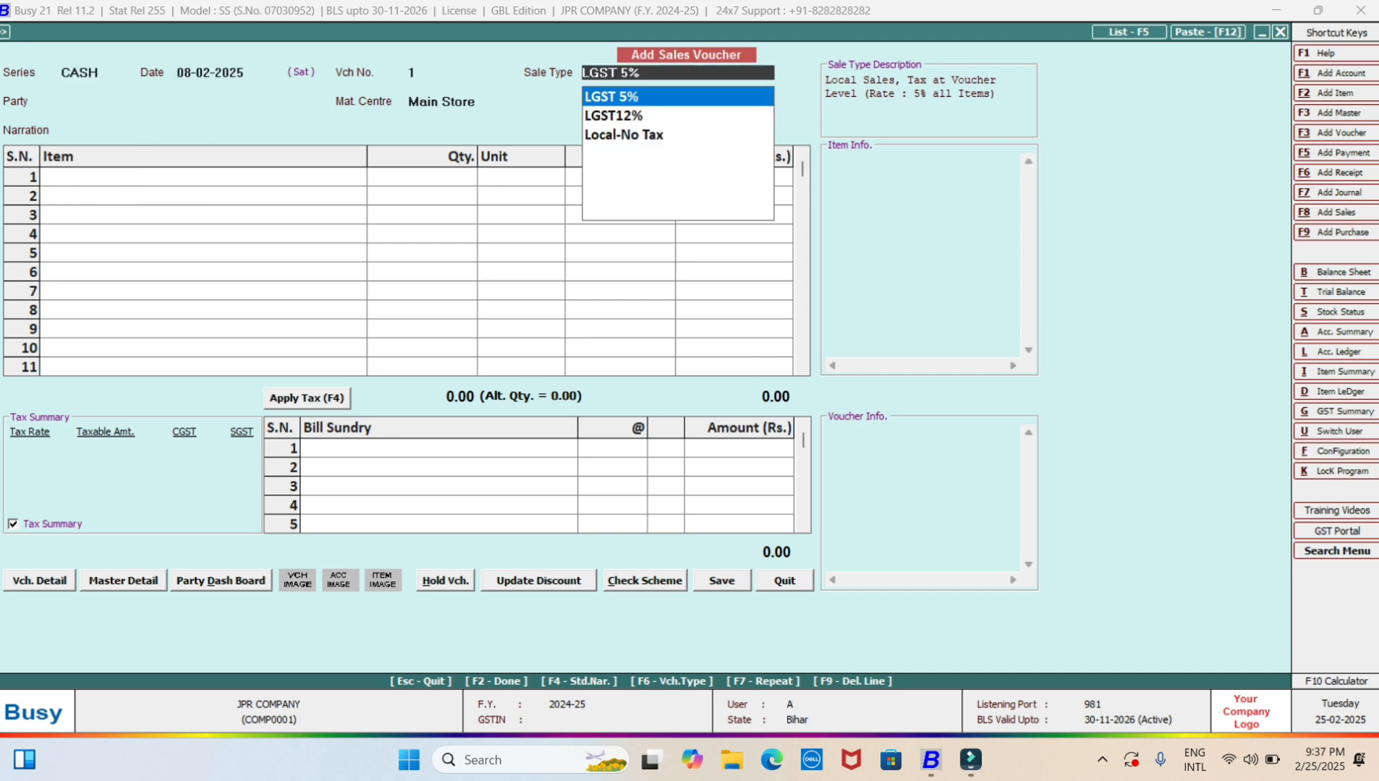
pyautogui.press('Return')
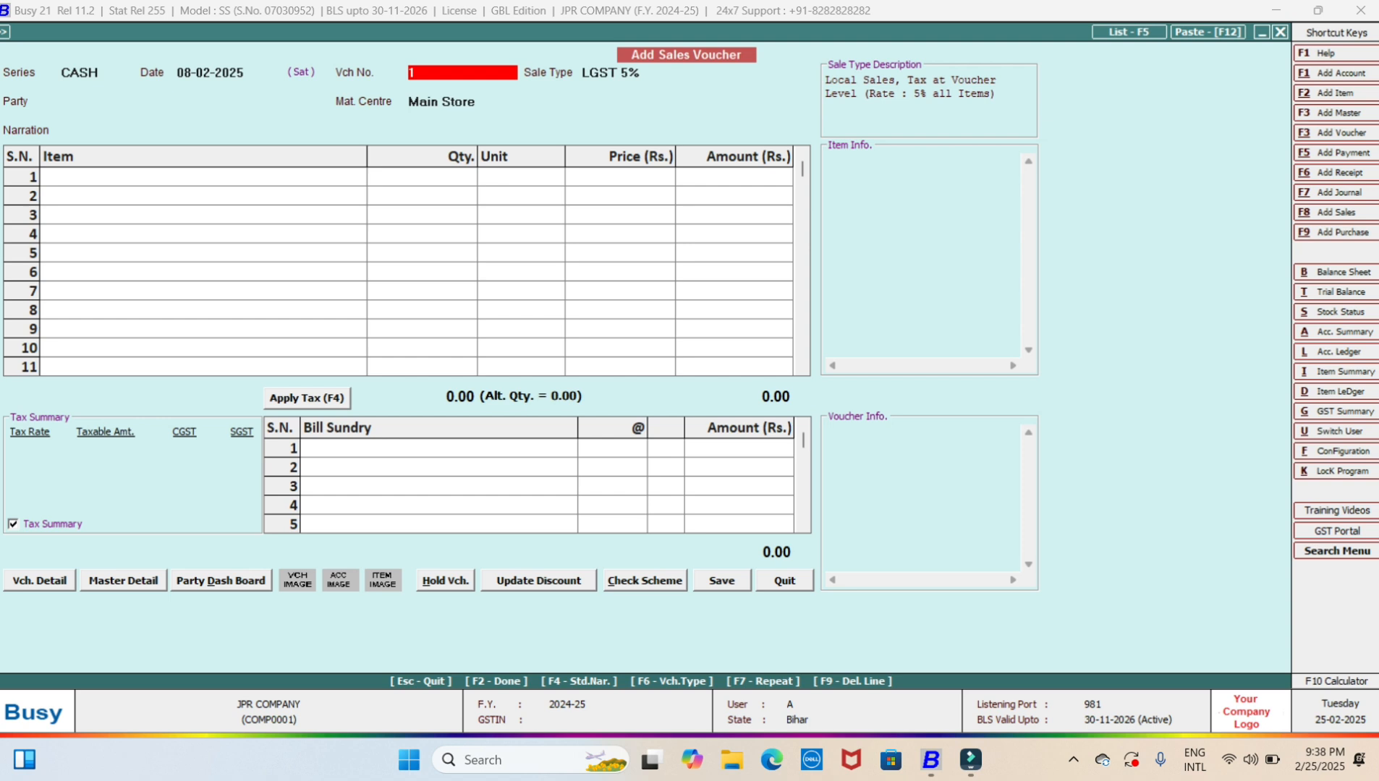
pyautogui.press('Escape')
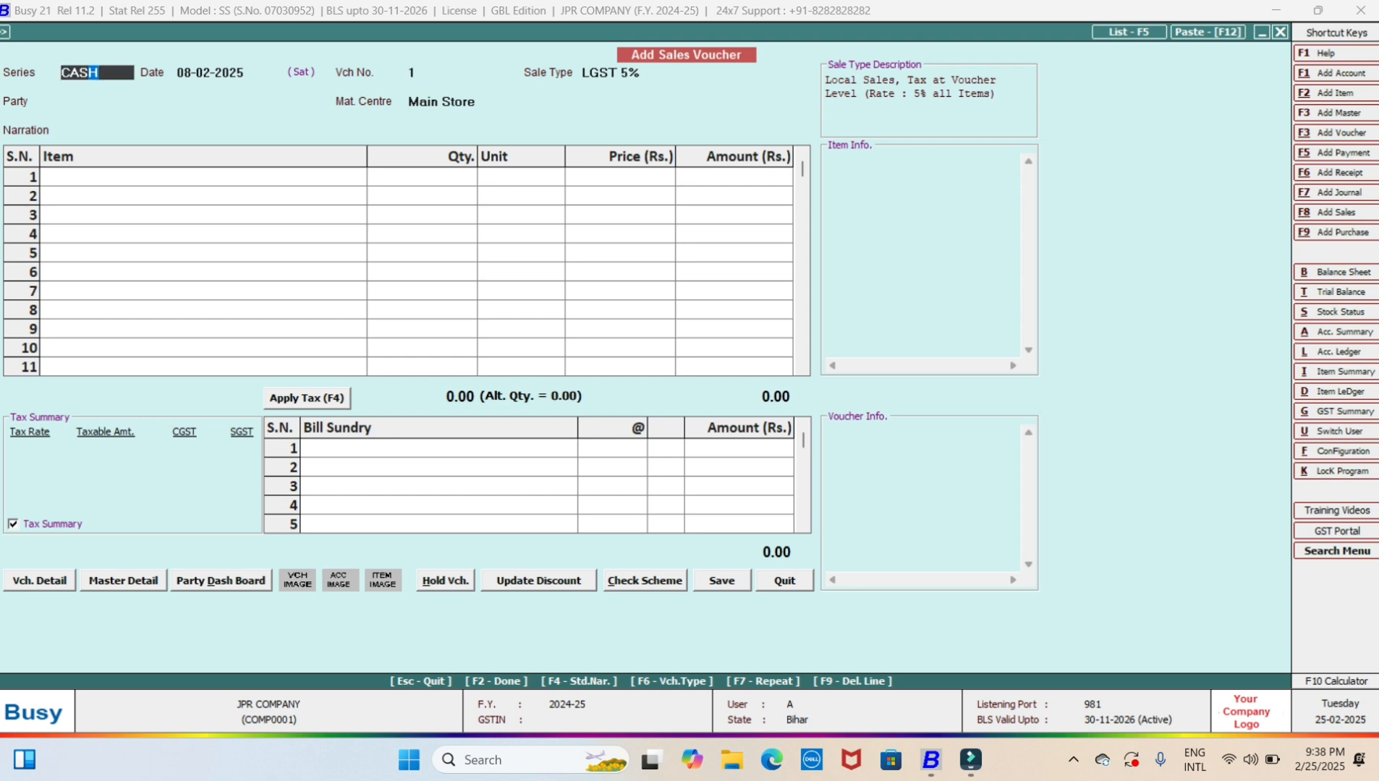
pyautogui.press('Return')
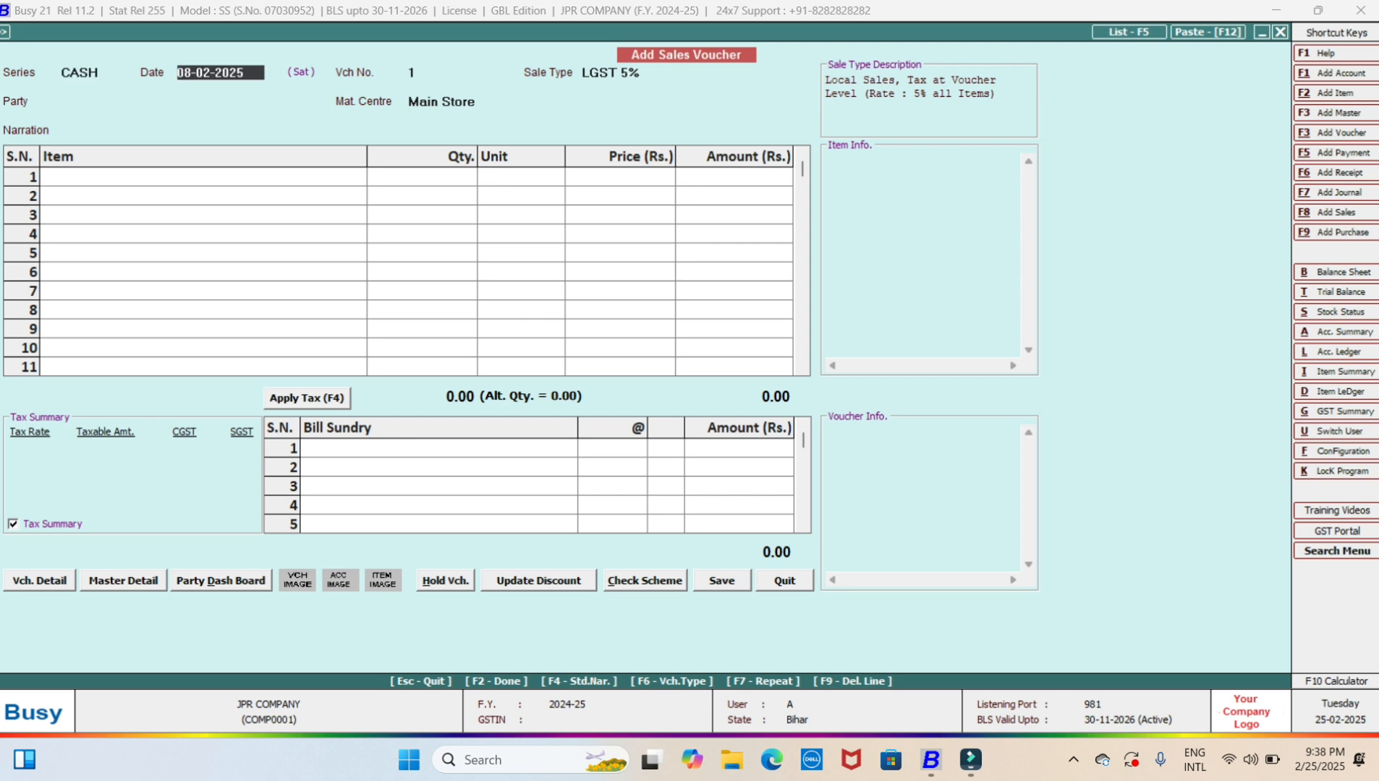
pyautogui.press('Escape')
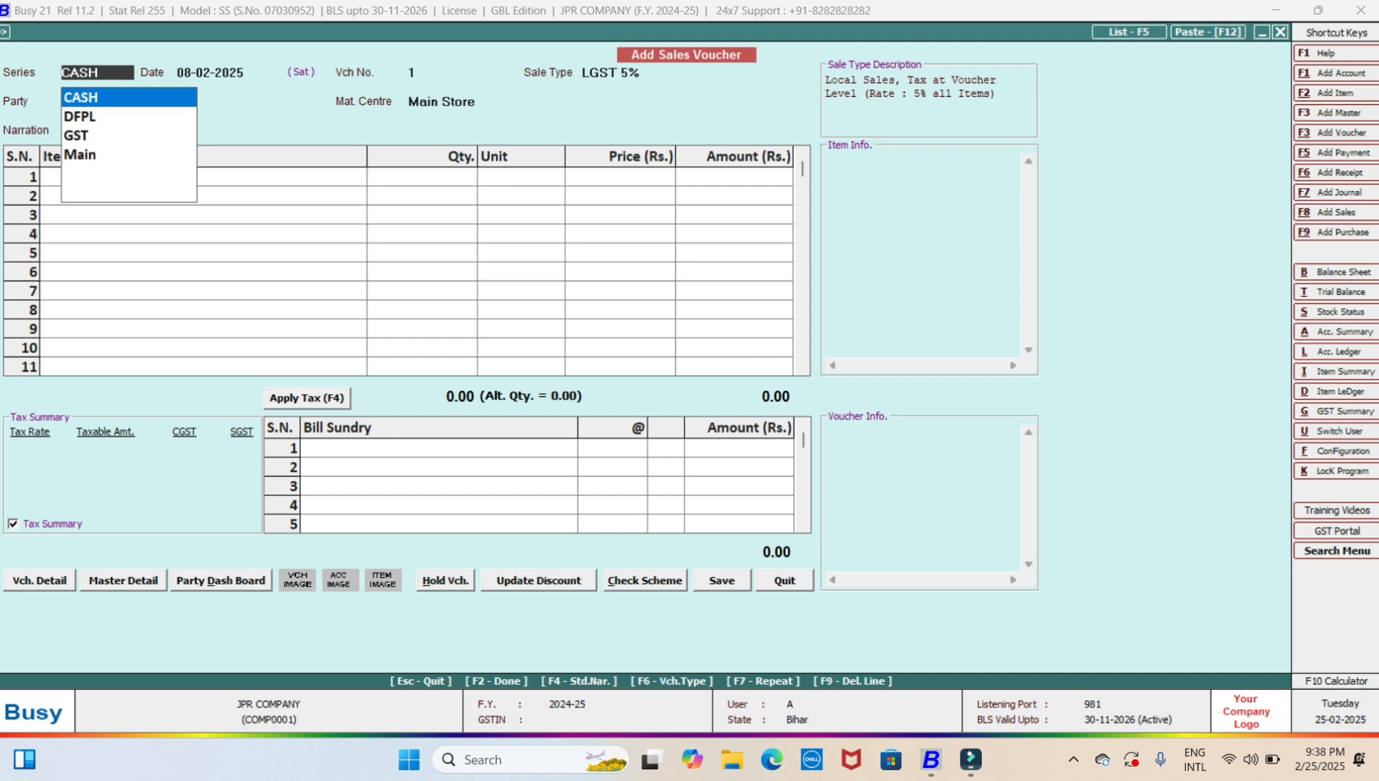
pyautogui.press('Escape')
pyautogui.press('Escape')
pyautogui.press('Return')
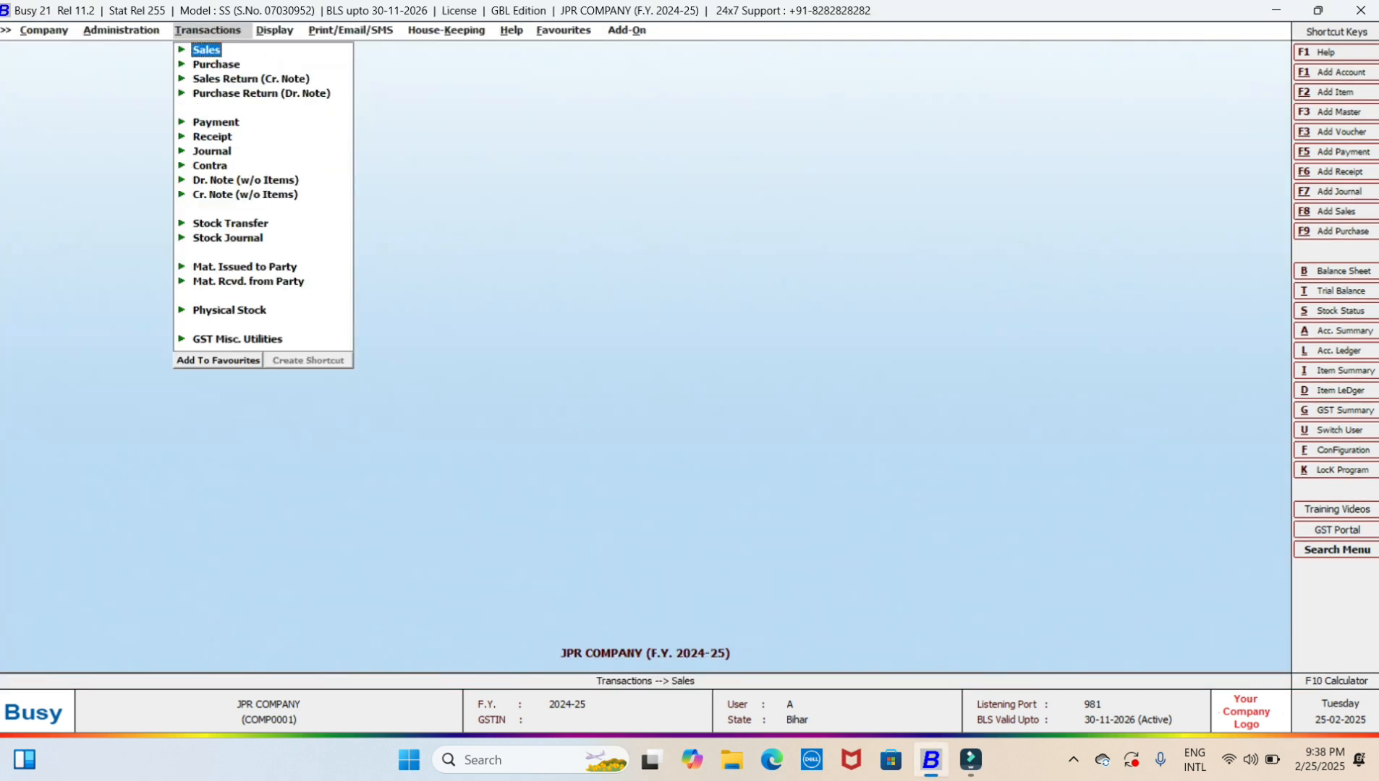
# Close the open company and exit the Busy program.
pyautogui.press('Left')
pyautogui.press('Escape')
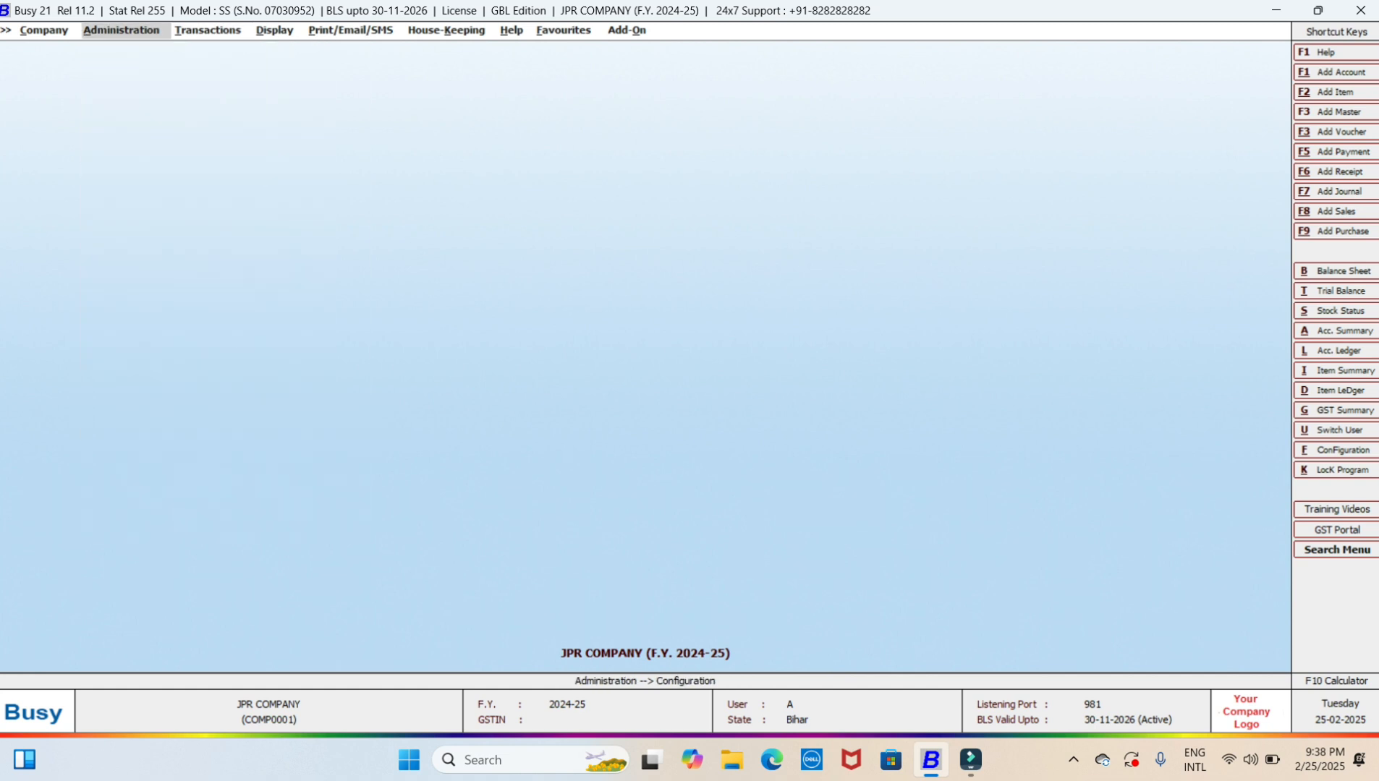
pyautogui.press('Escape')
pyautogui.press('Left')
pyautogui.press('Return')
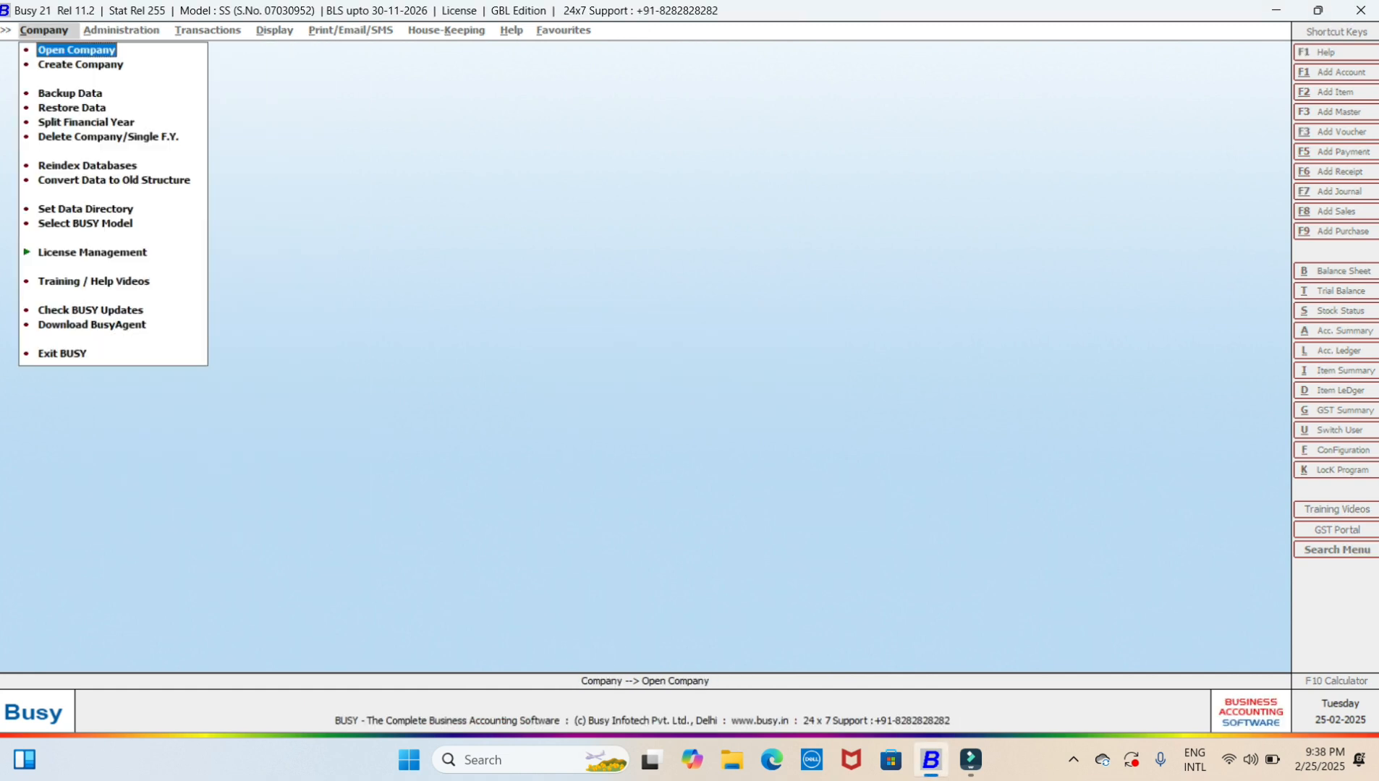
pyautogui.hotkey('alt', 'F4')
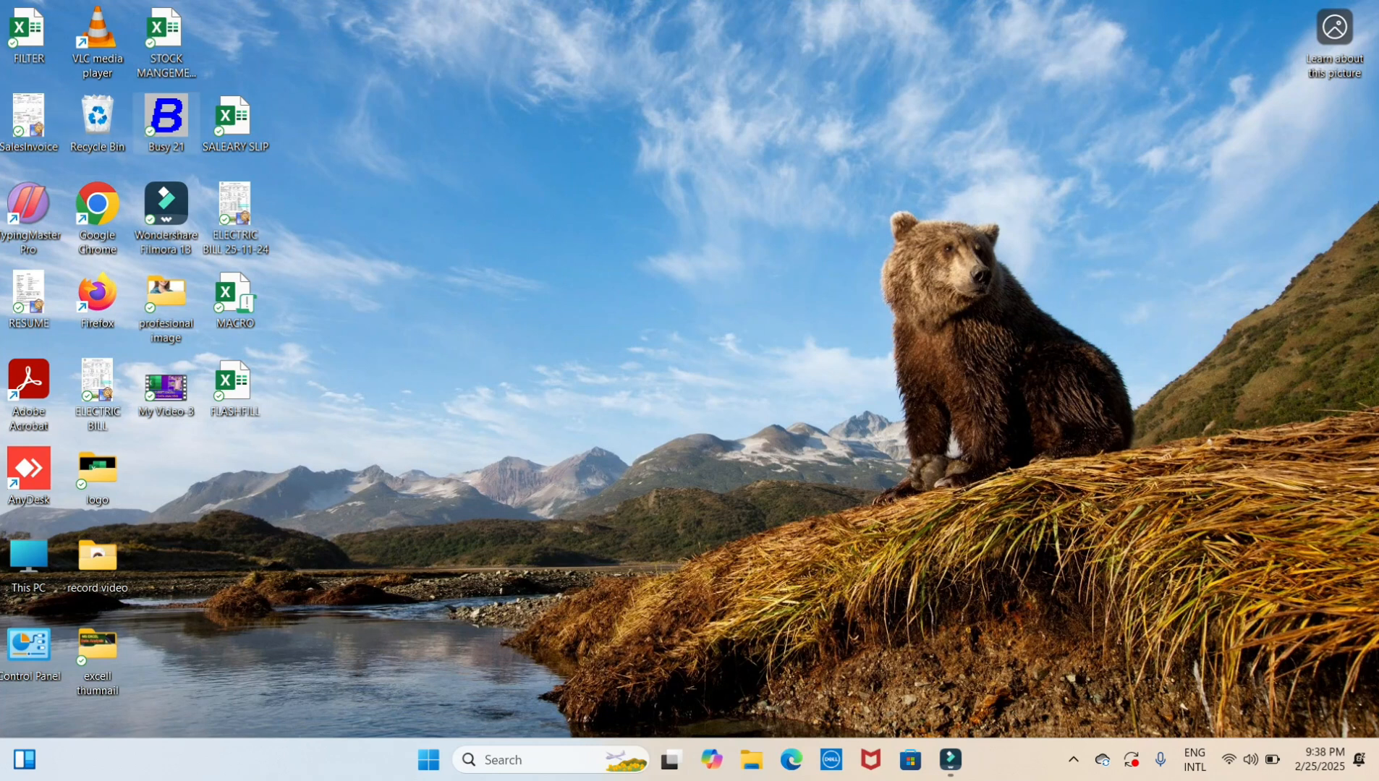
# Launch Busy 21, open JPR COMPANY and log in with the user name and account password.
pyautogui.doubleClick(166, 117)
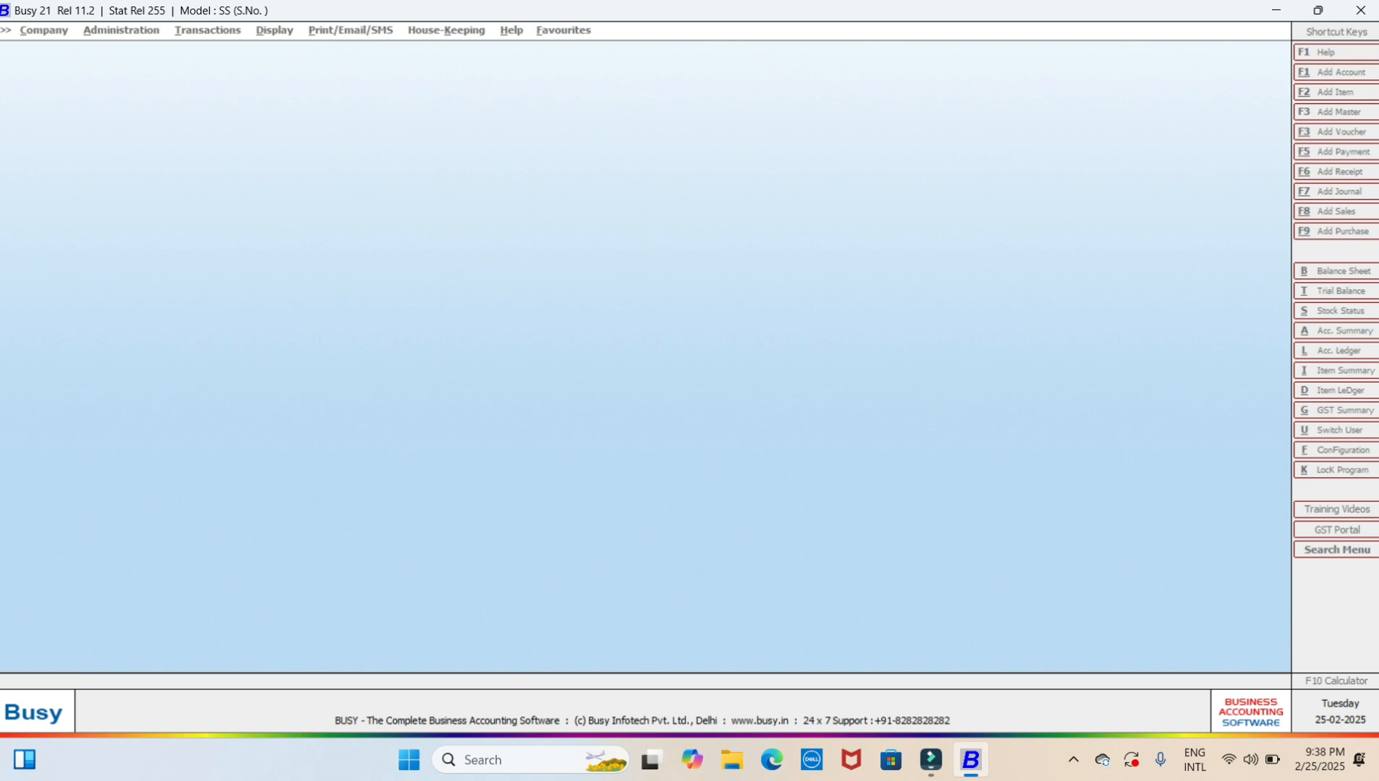
pyautogui.press('Return')
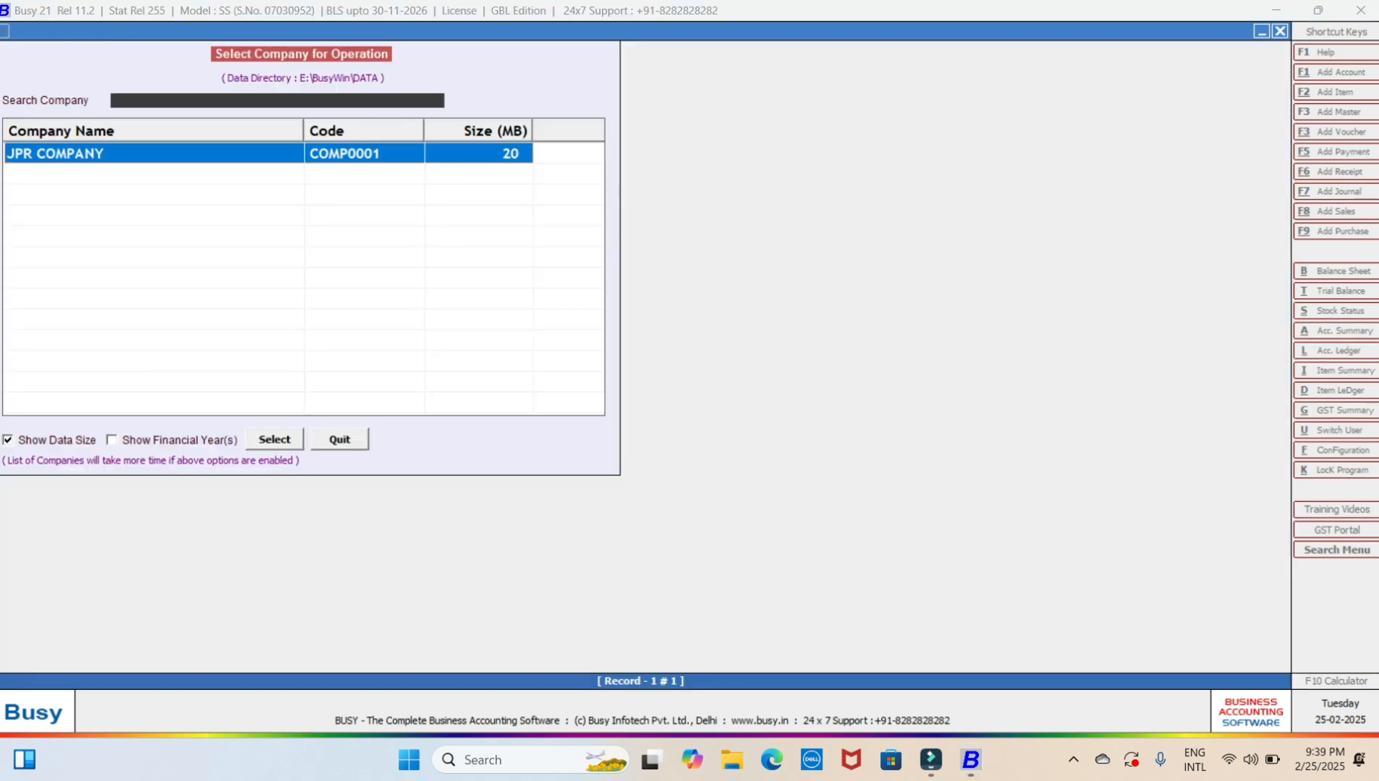
pyautogui.press('Return')
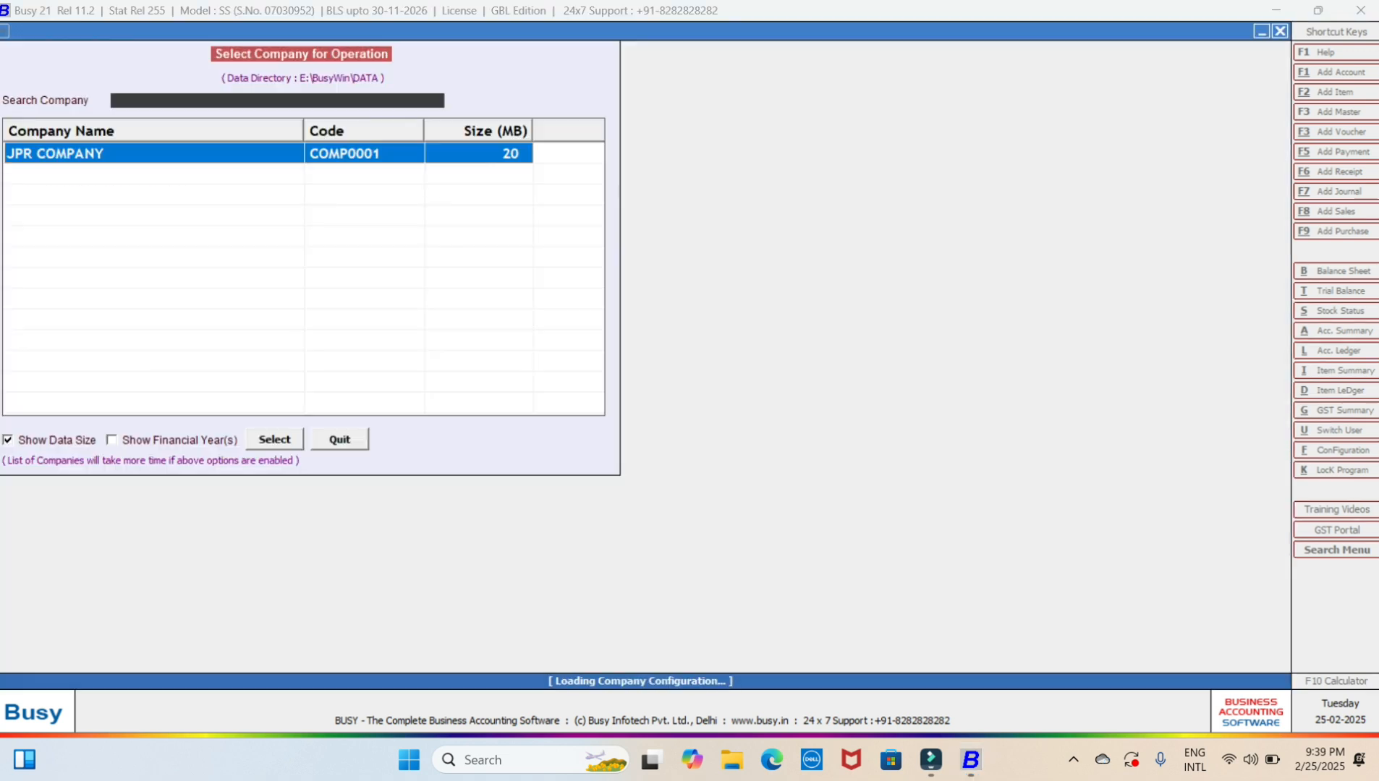
pyautogui.write('A')
pyautogui.press('Return')
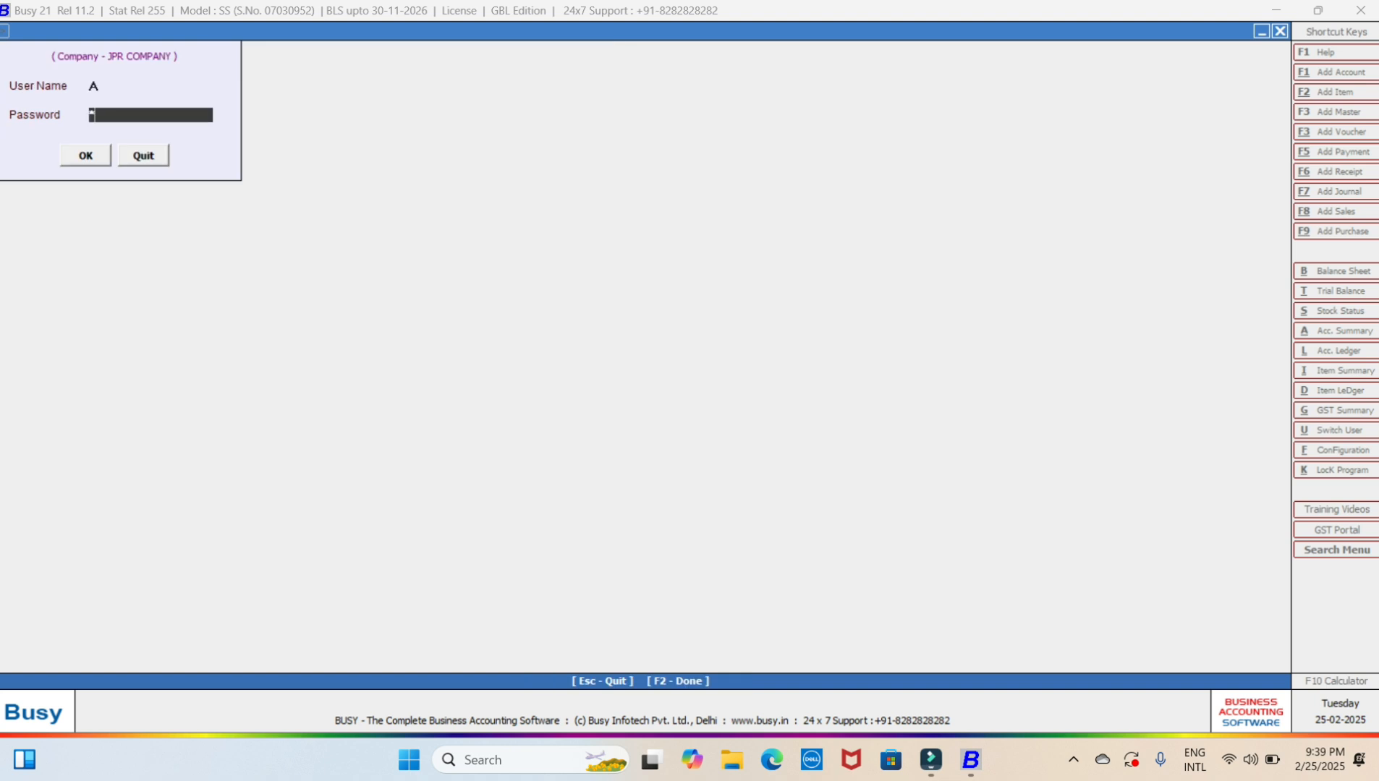
pyautogui.press('Return')
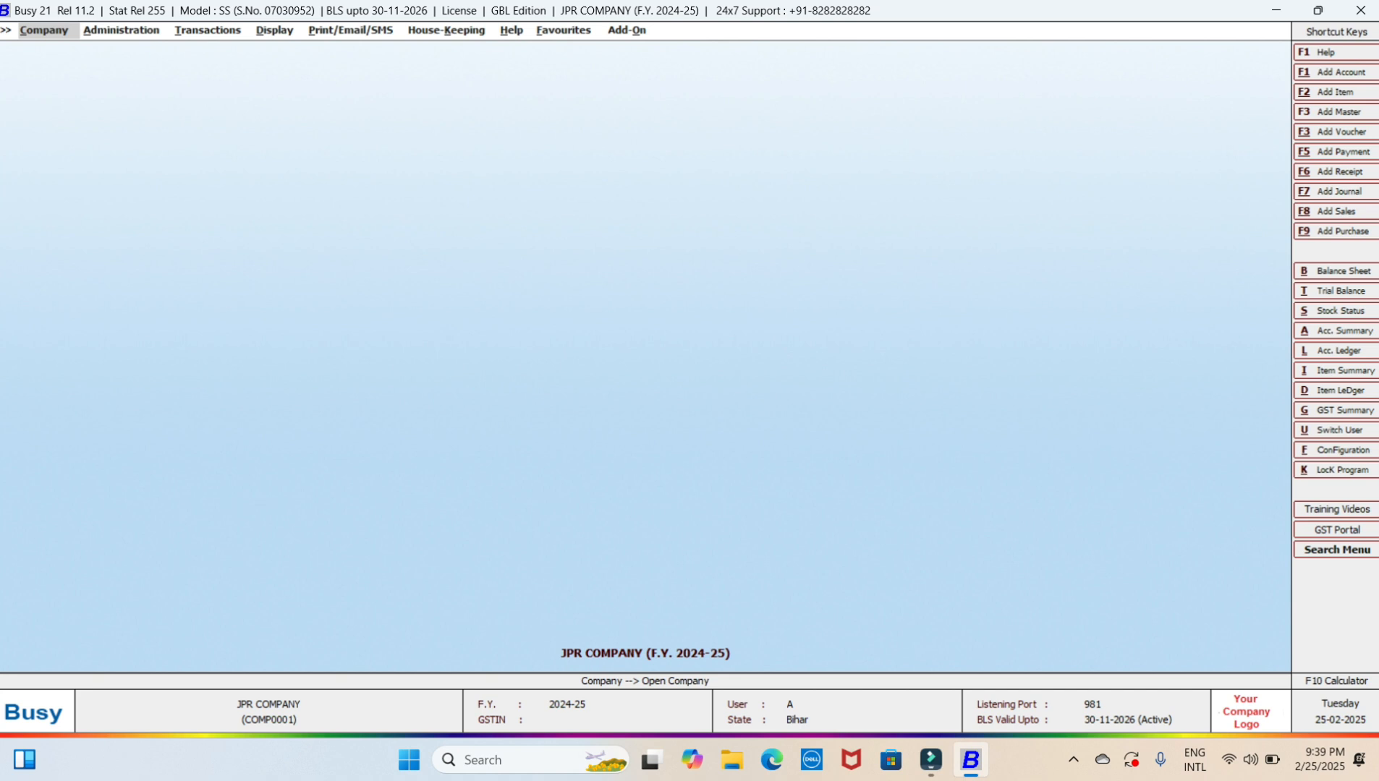
pyautogui.press('Right')
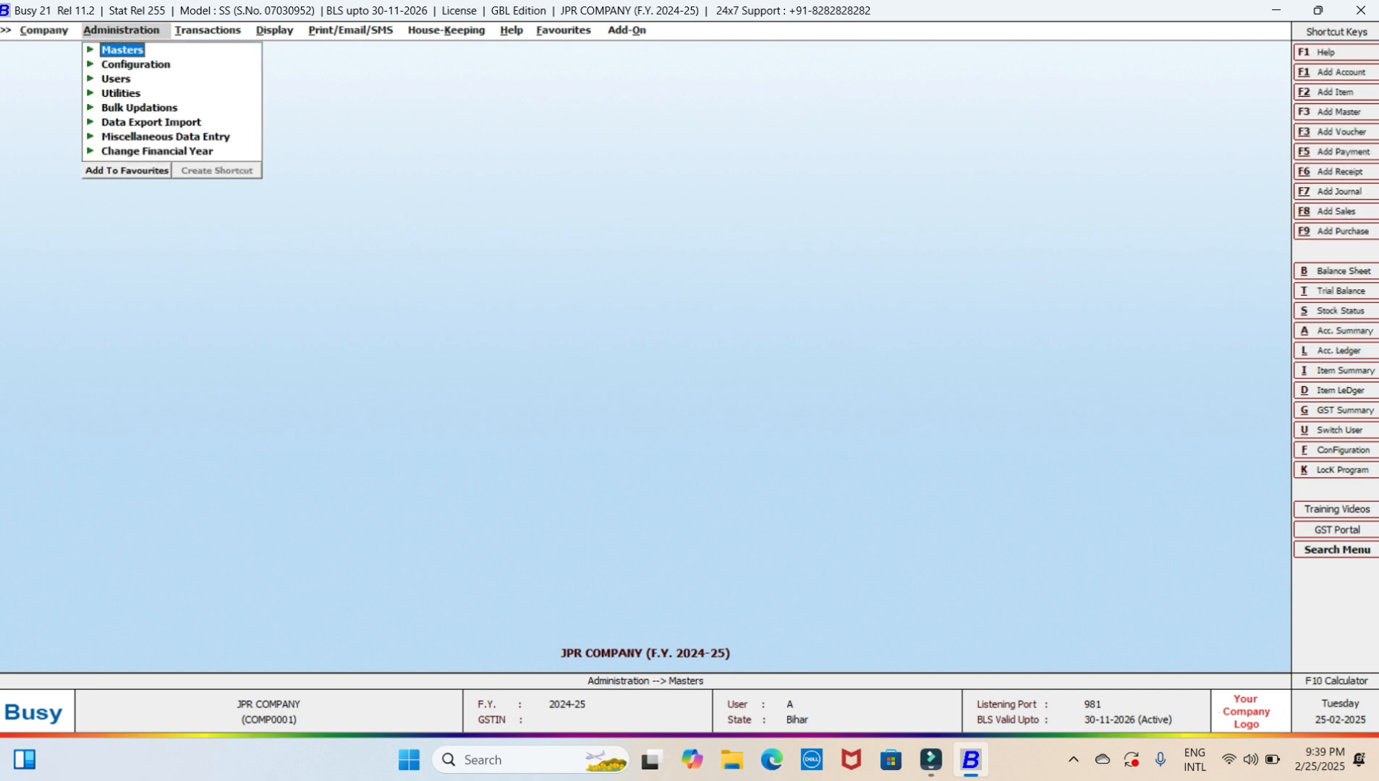
pyautogui.press('Left')
pyautogui.press('Right')
pyautogui.press('Left')
pyautogui.press('Right')
pyautogui.press('Right')
pyautogui.press('Left')
pyautogui.press('Right')
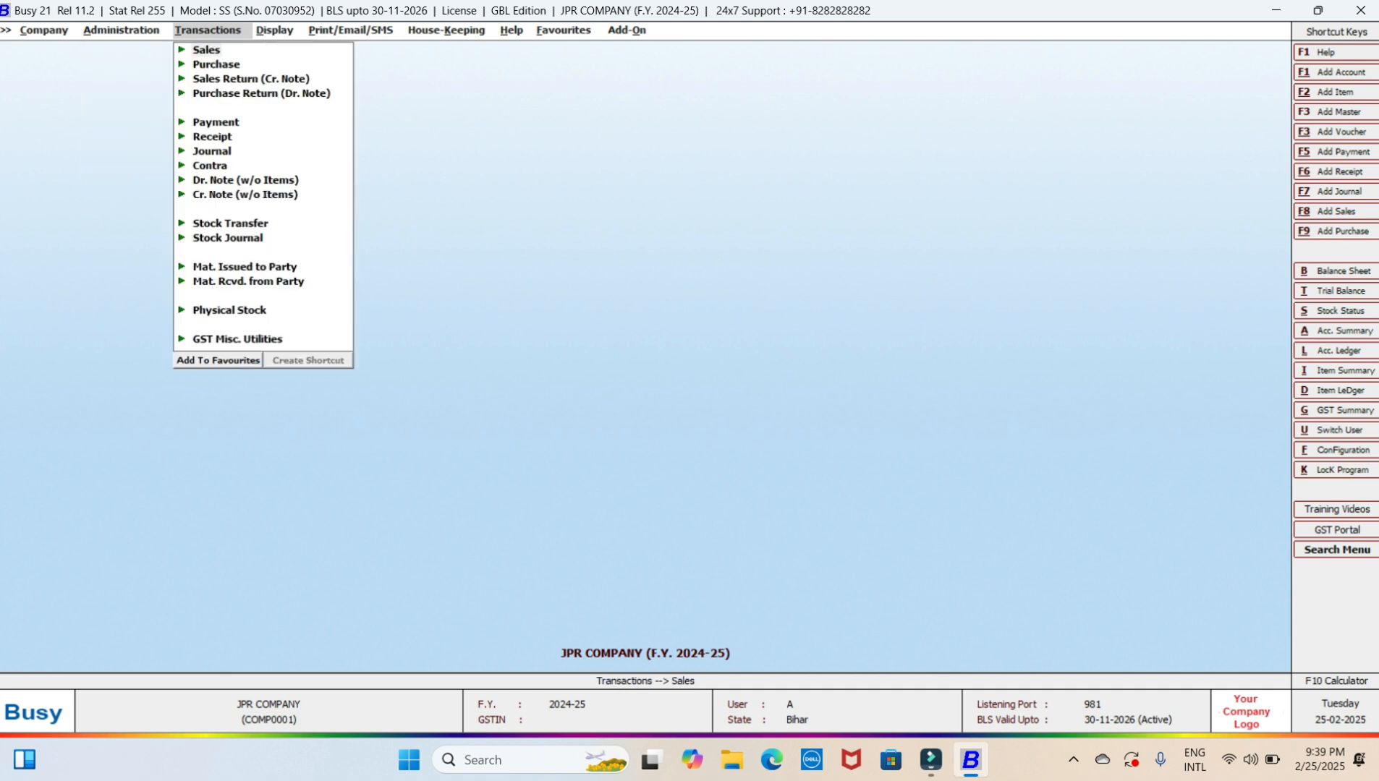
# Open Voucher Series Configuration and expand the Sales and Purchase voucher types to list their series.
pyautogui.press('Left')
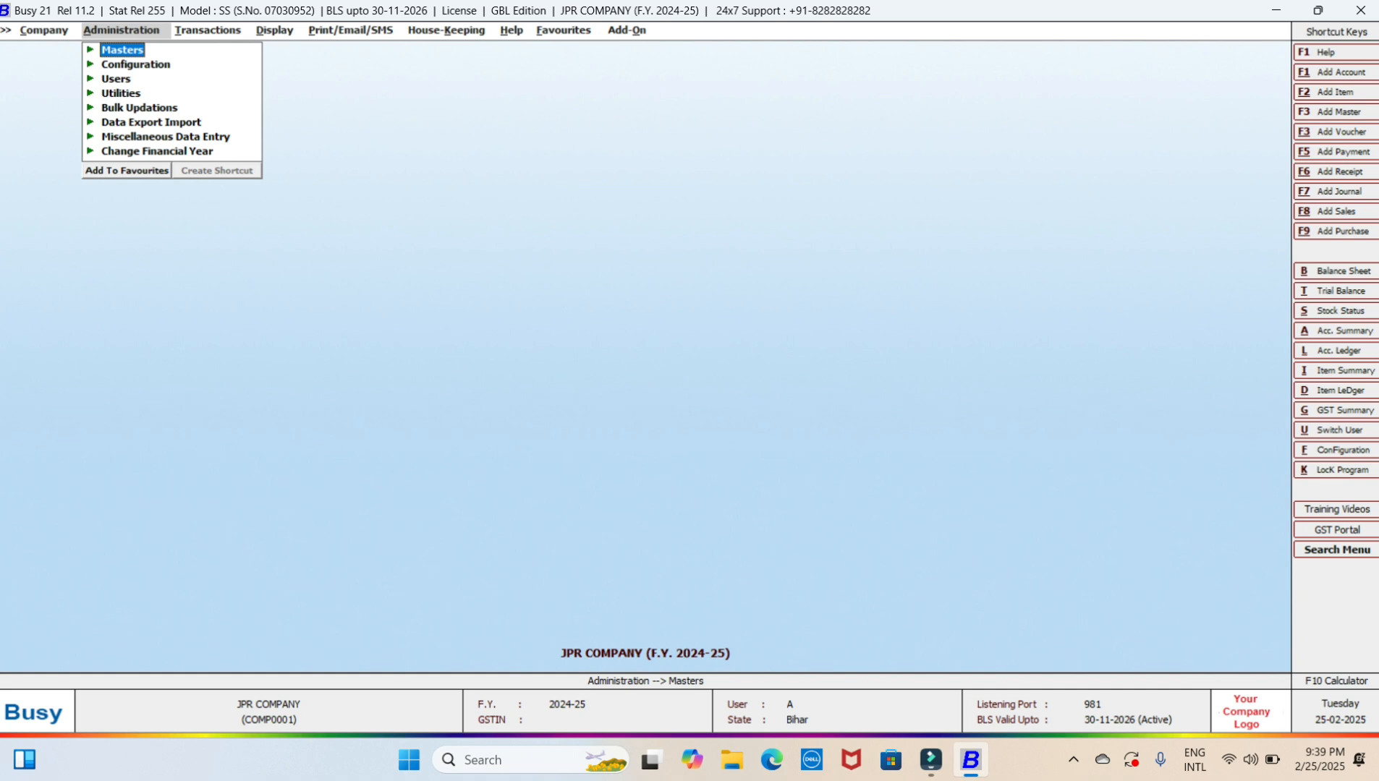
pyautogui.press('Down')
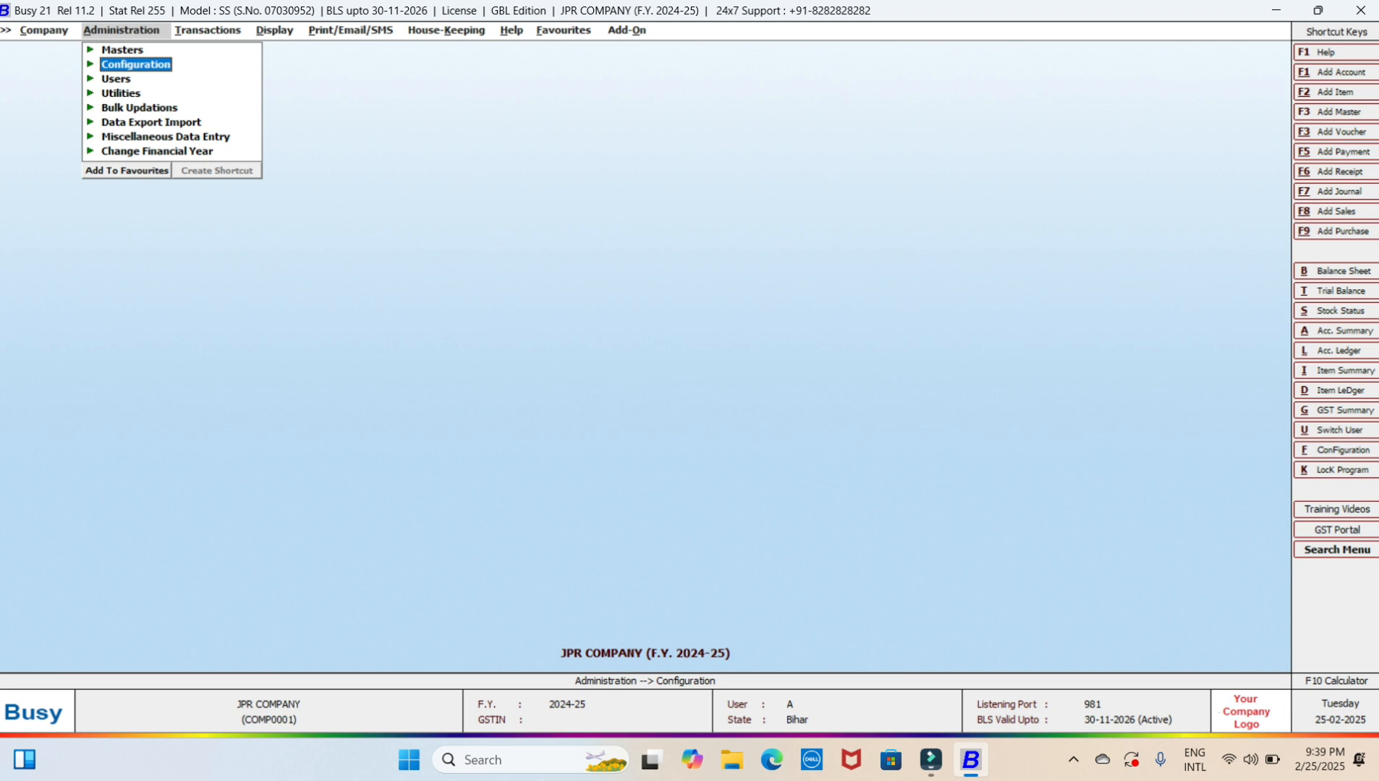
pyautogui.press('Return')
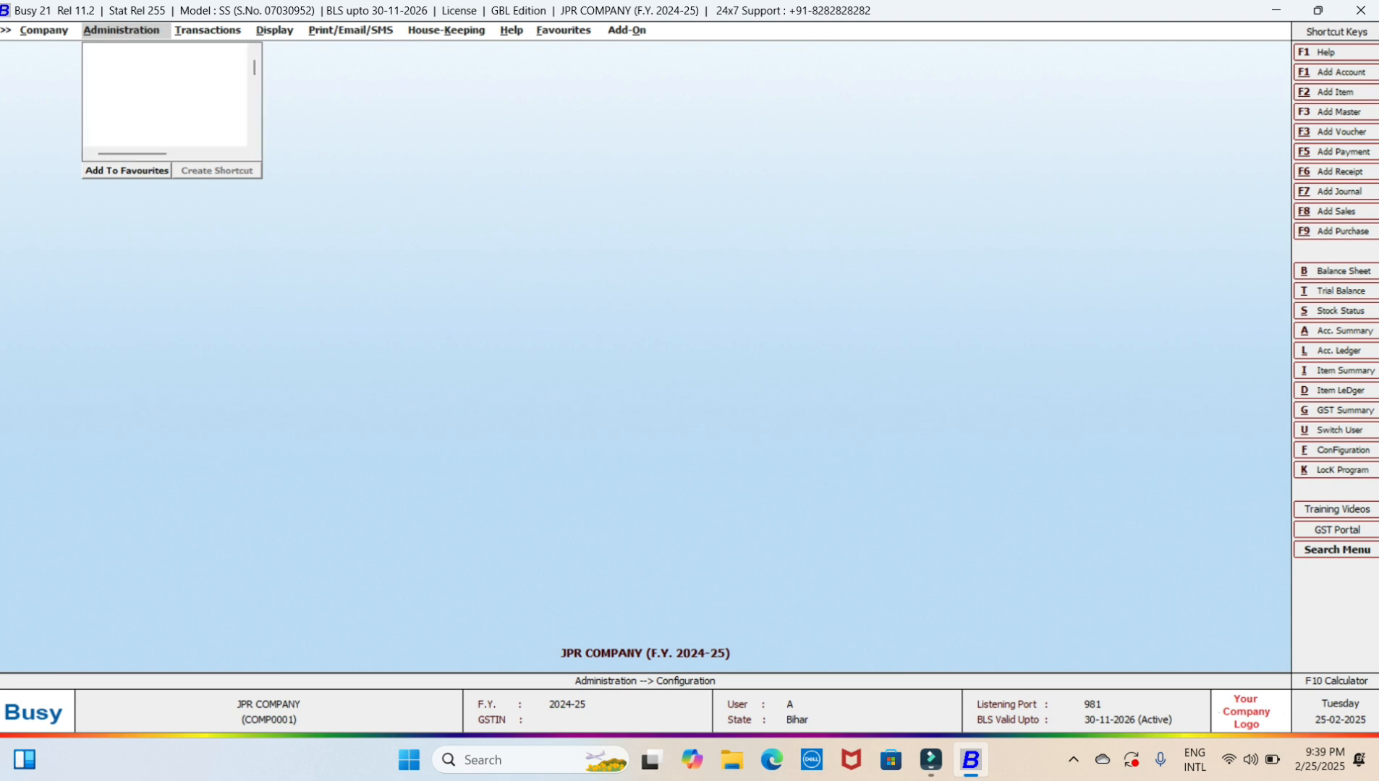
pyautogui.press('Down')
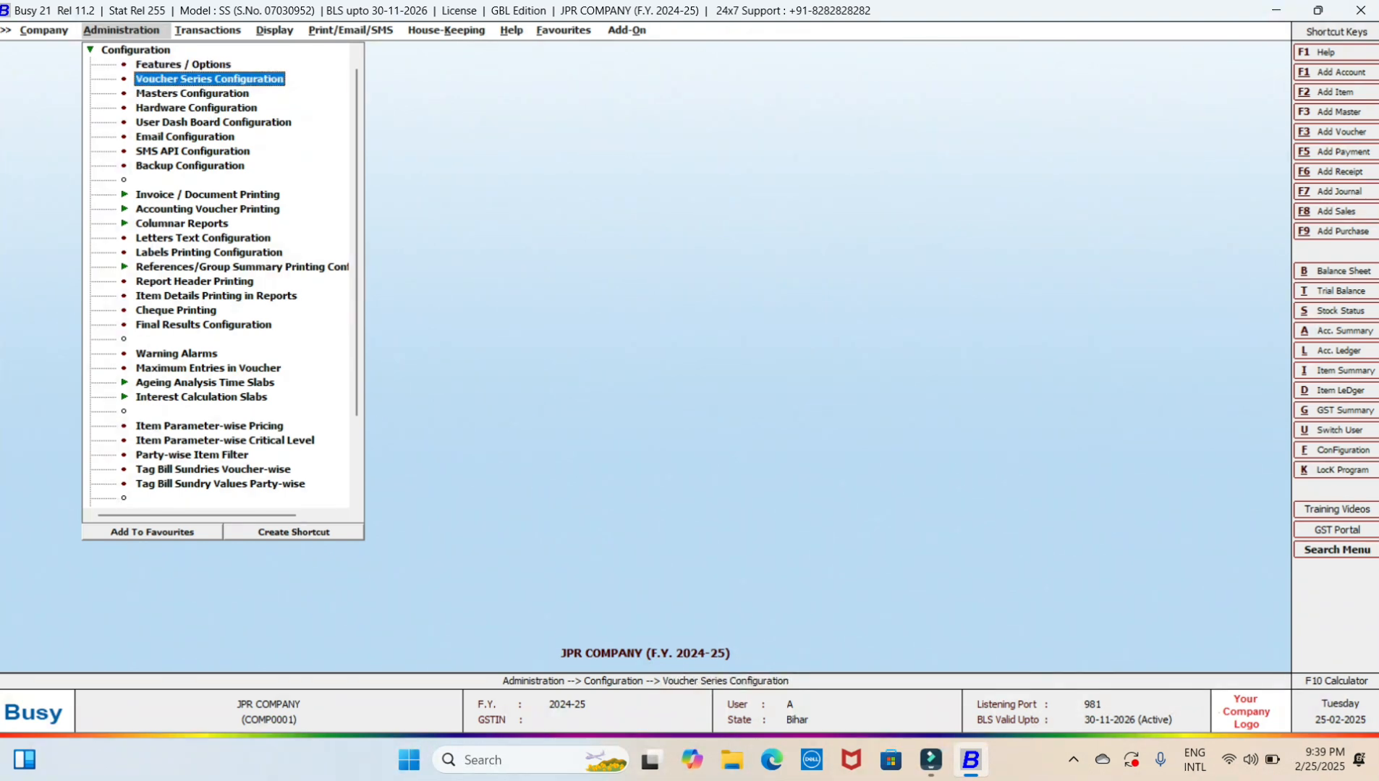
pyautogui.press('Return')
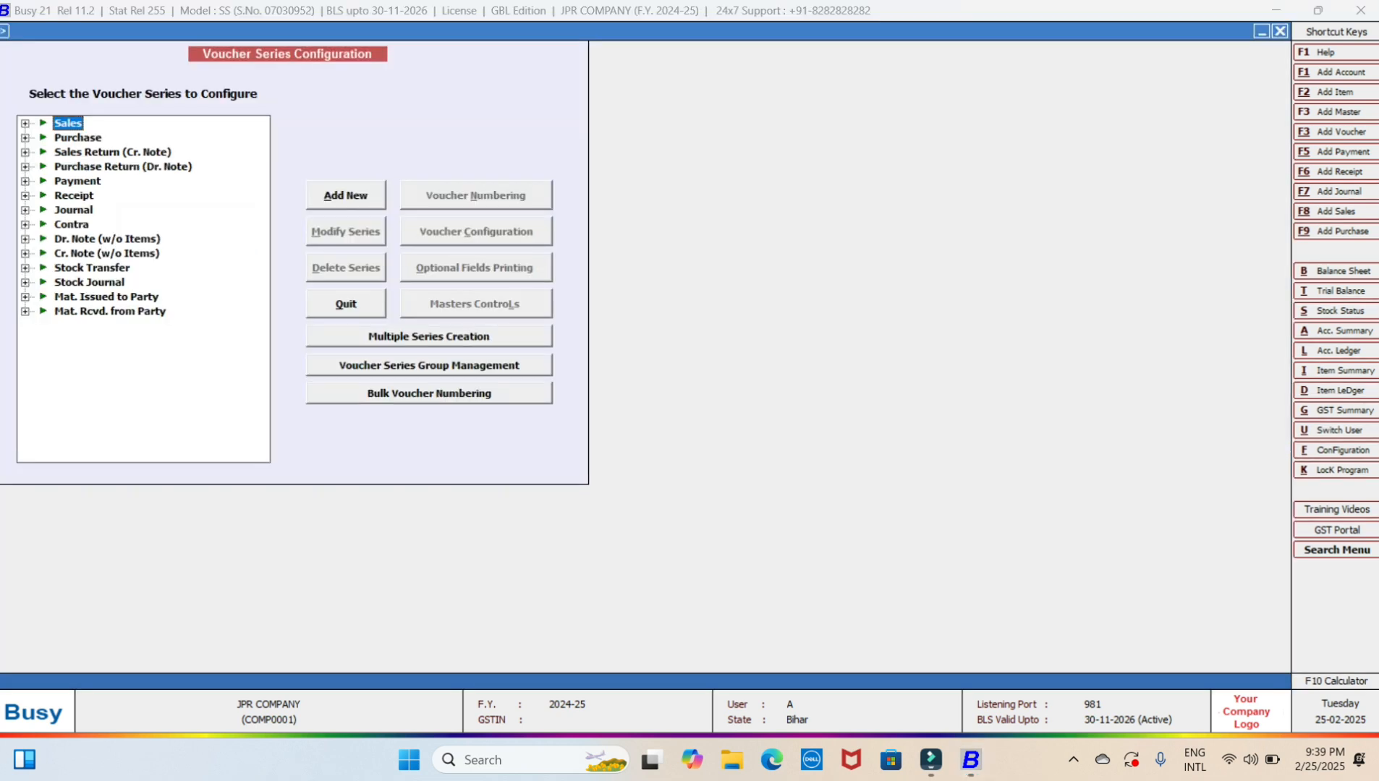
pyautogui.press('Right')
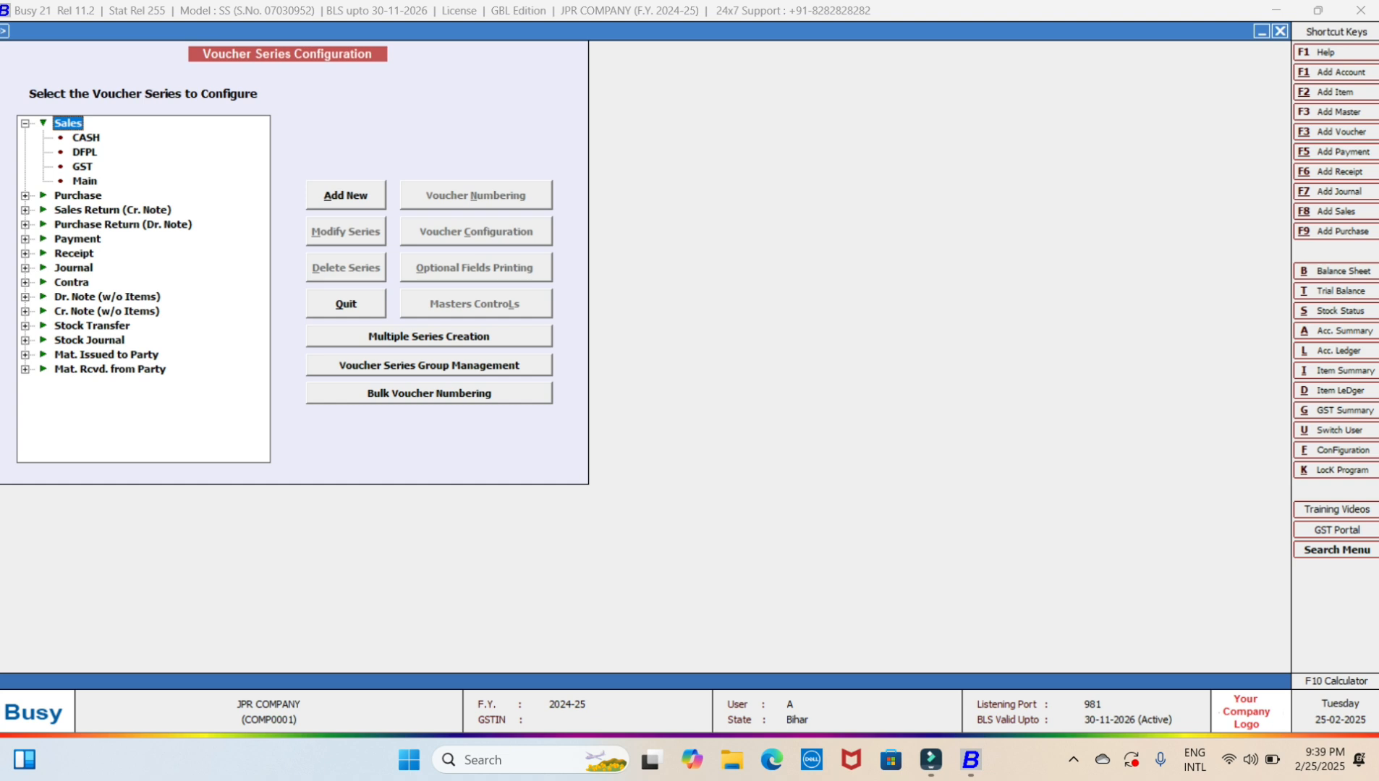
pyautogui.doubleClick(78, 196)
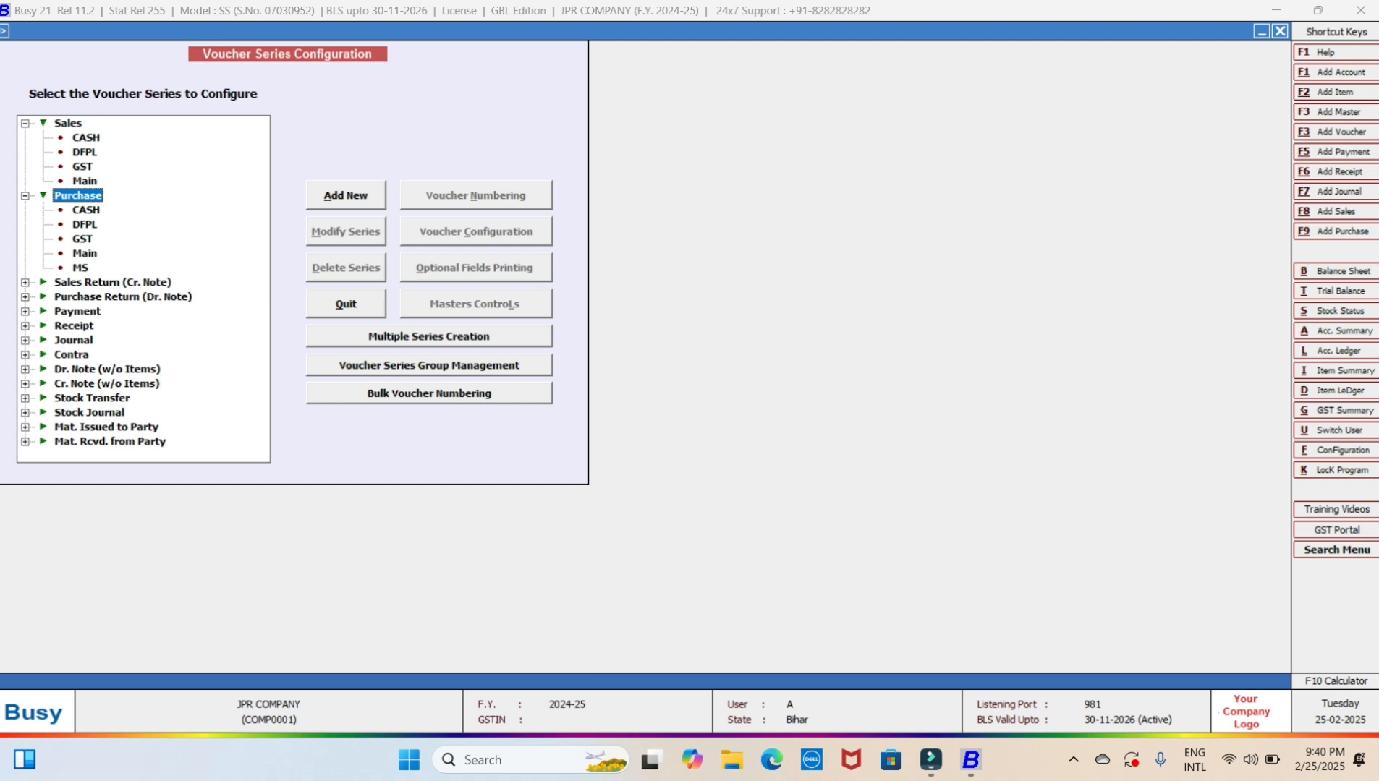
# Add a voucher series named Dfpl under Sales Return (Cr. Note) and select it in the series list.
pyautogui.doubleClick(112, 283)
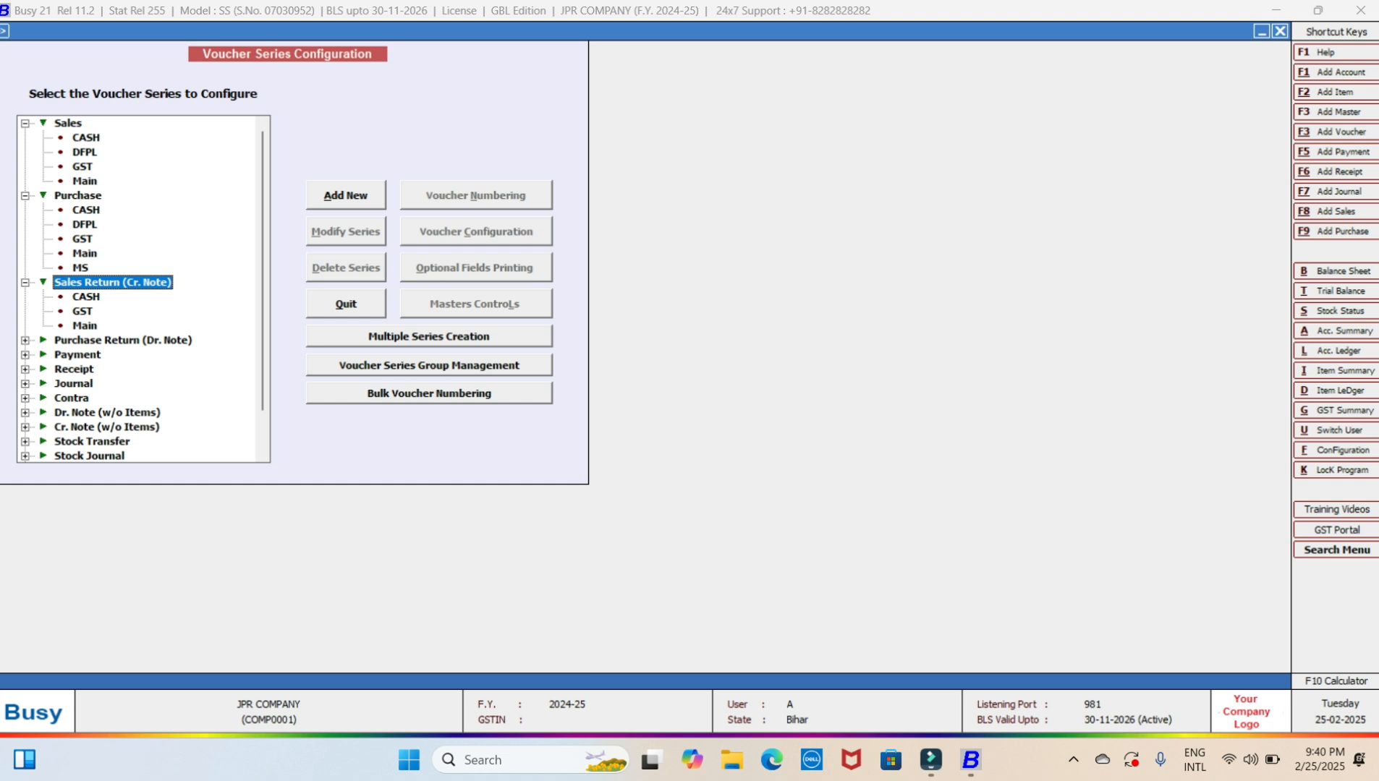
pyautogui.press('Tab')
pyautogui.press('Return')
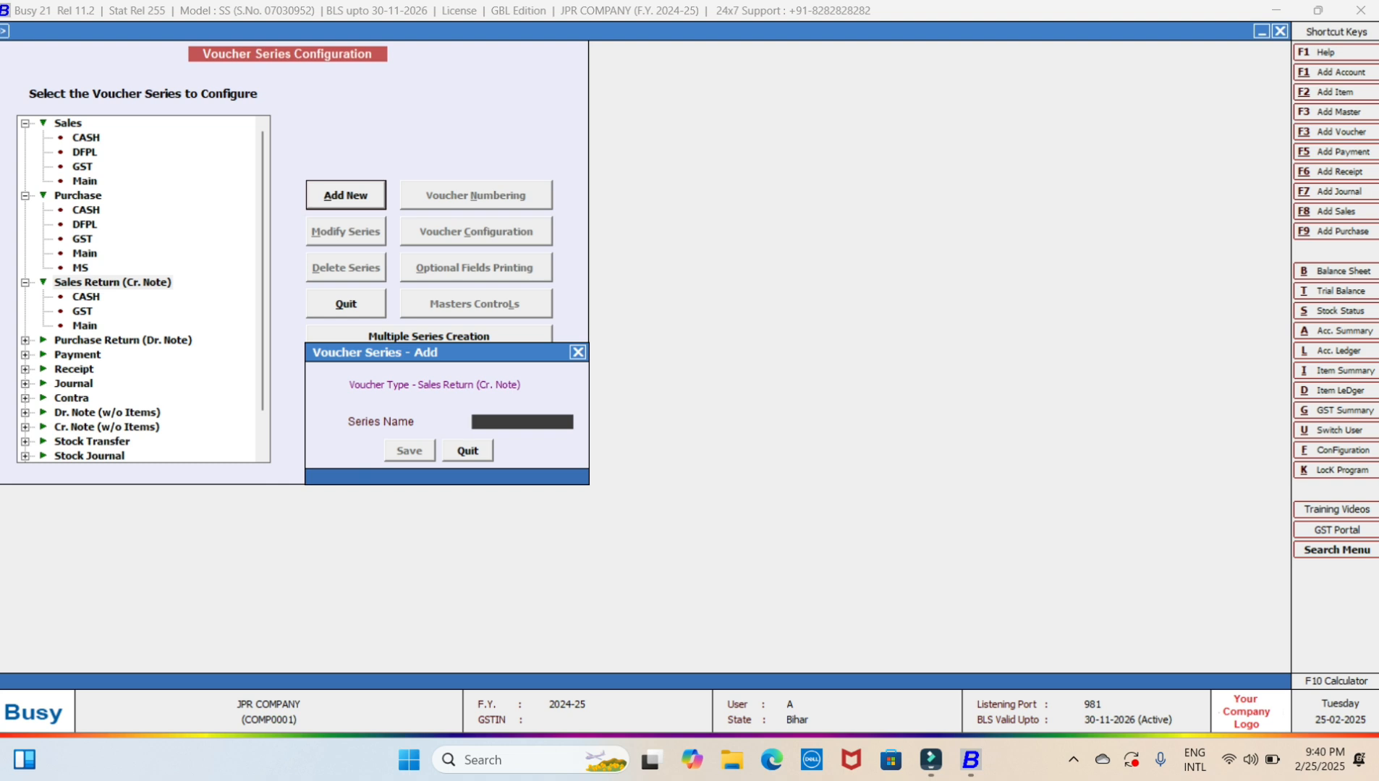
pyautogui.write('dfpl')
pyautogui.press('Return')
pyautogui.press('Return')
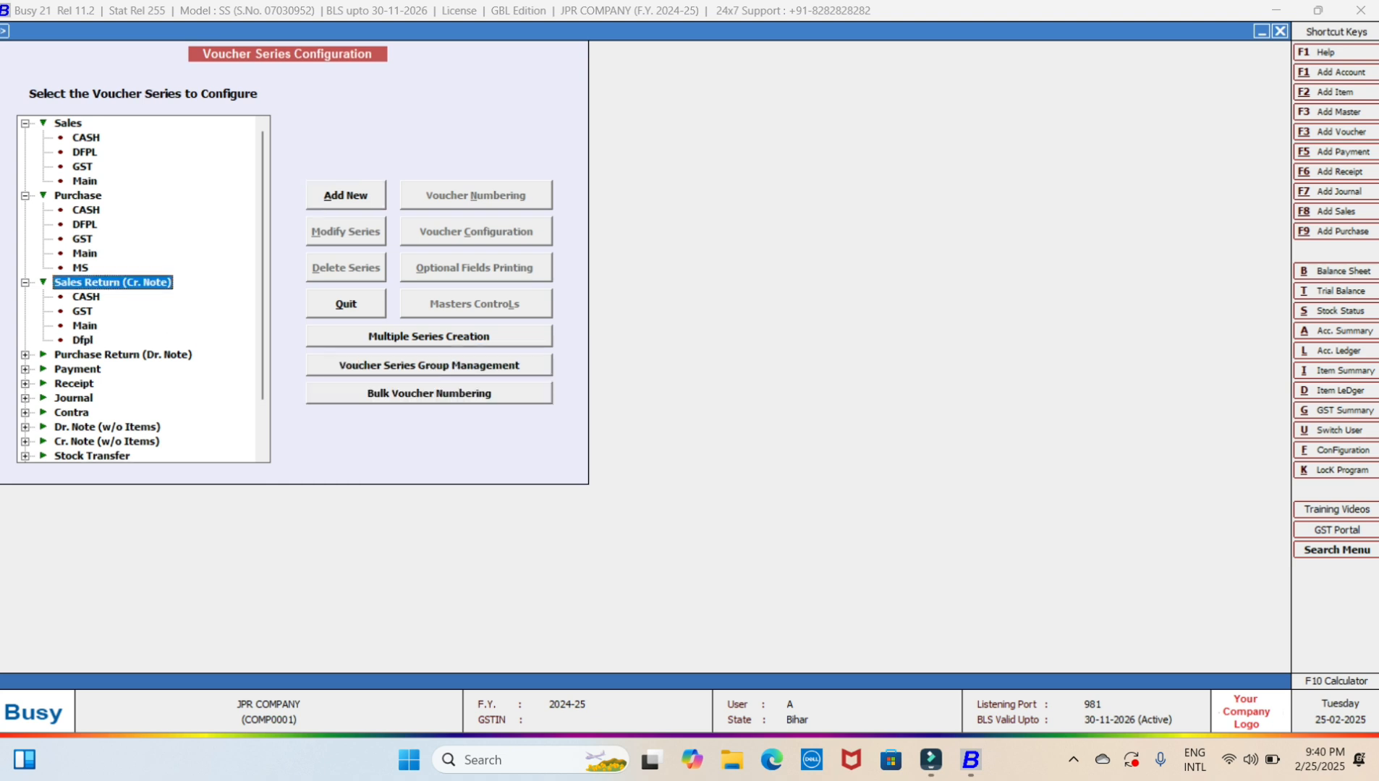
pyautogui.press('Down')
pyautogui.press('Down')
pyautogui.press('Down')
pyautogui.press('Down')
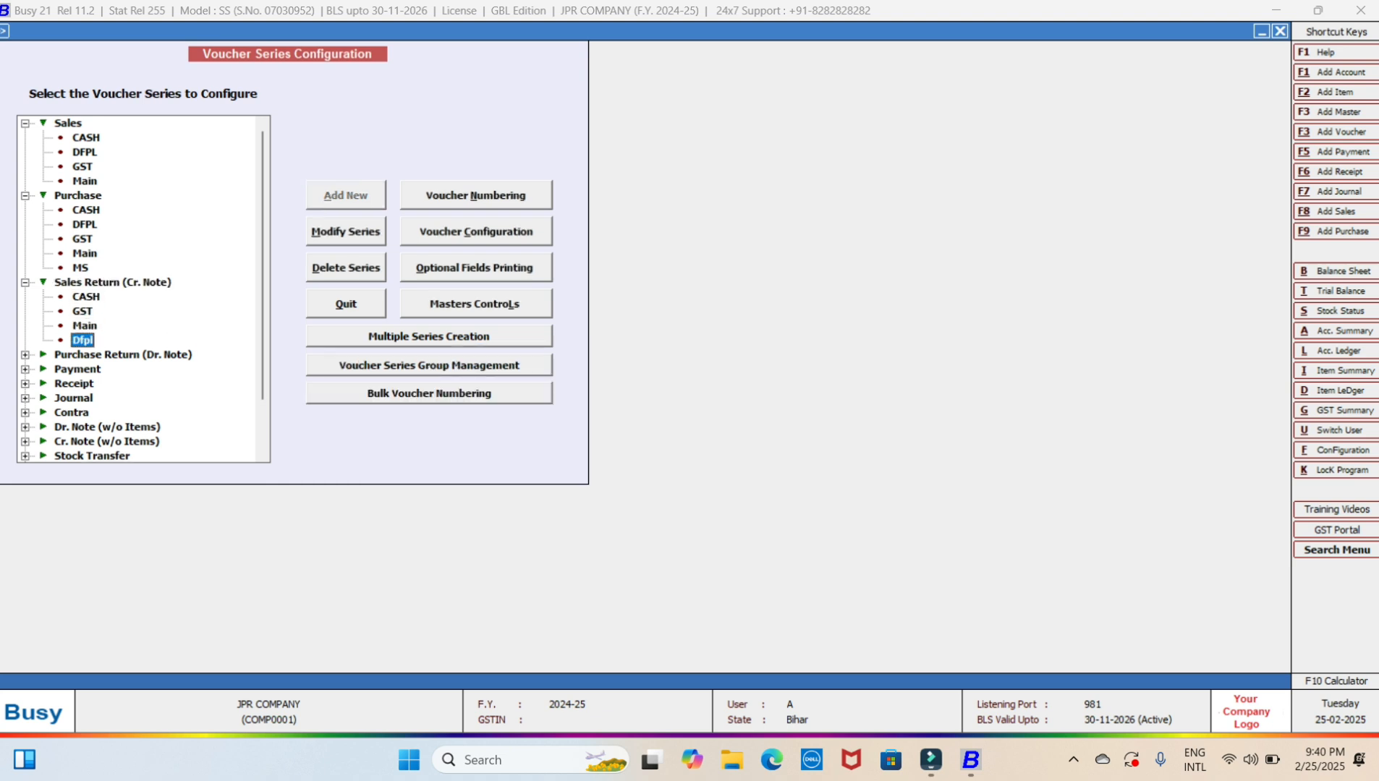
# Add a voucher series named Dfpl under Purchase Return (Dr. Note) and select it in the series list.
pyautogui.press('Down')
pyautogui.press('Down')
pyautogui.press('Down')
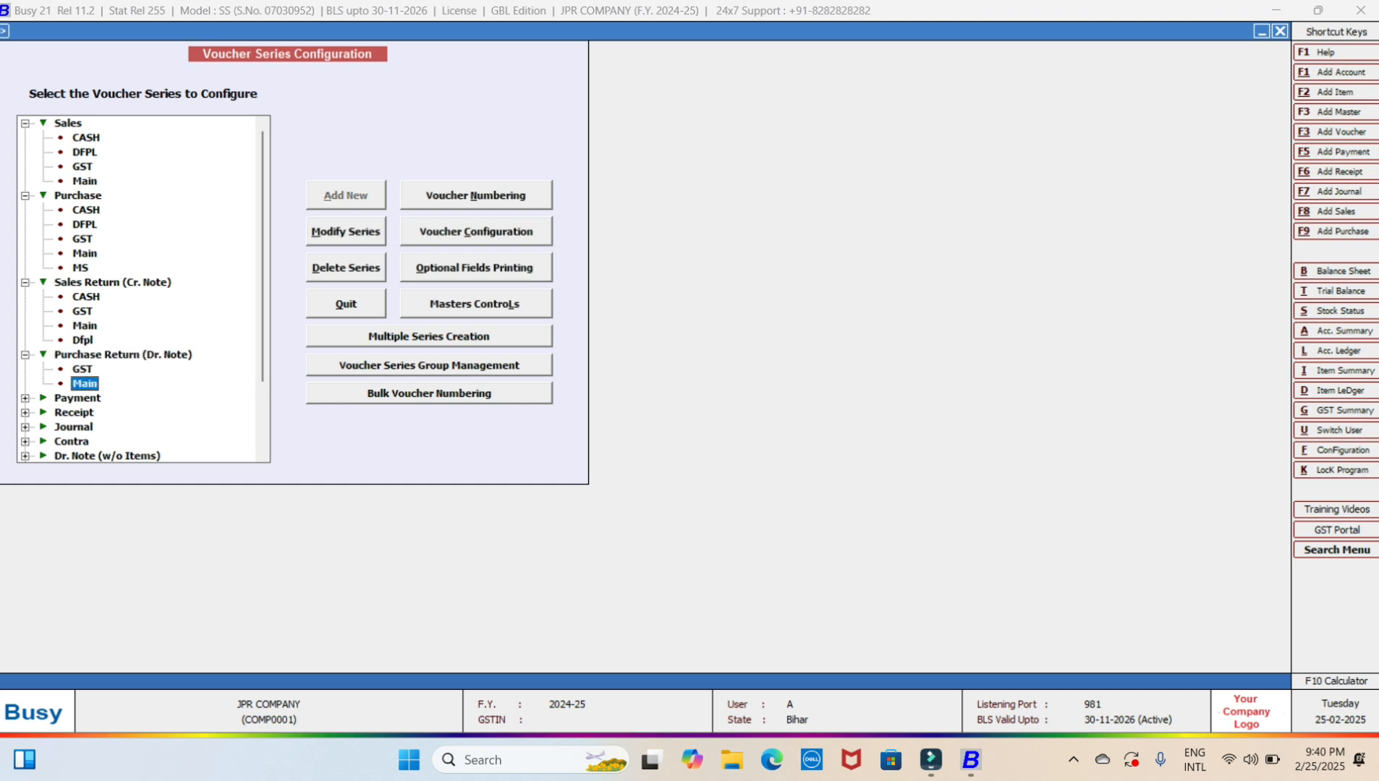
pyautogui.press('Down')
pyautogui.press('Up')
pyautogui.press('Up')
pyautogui.press('Up')
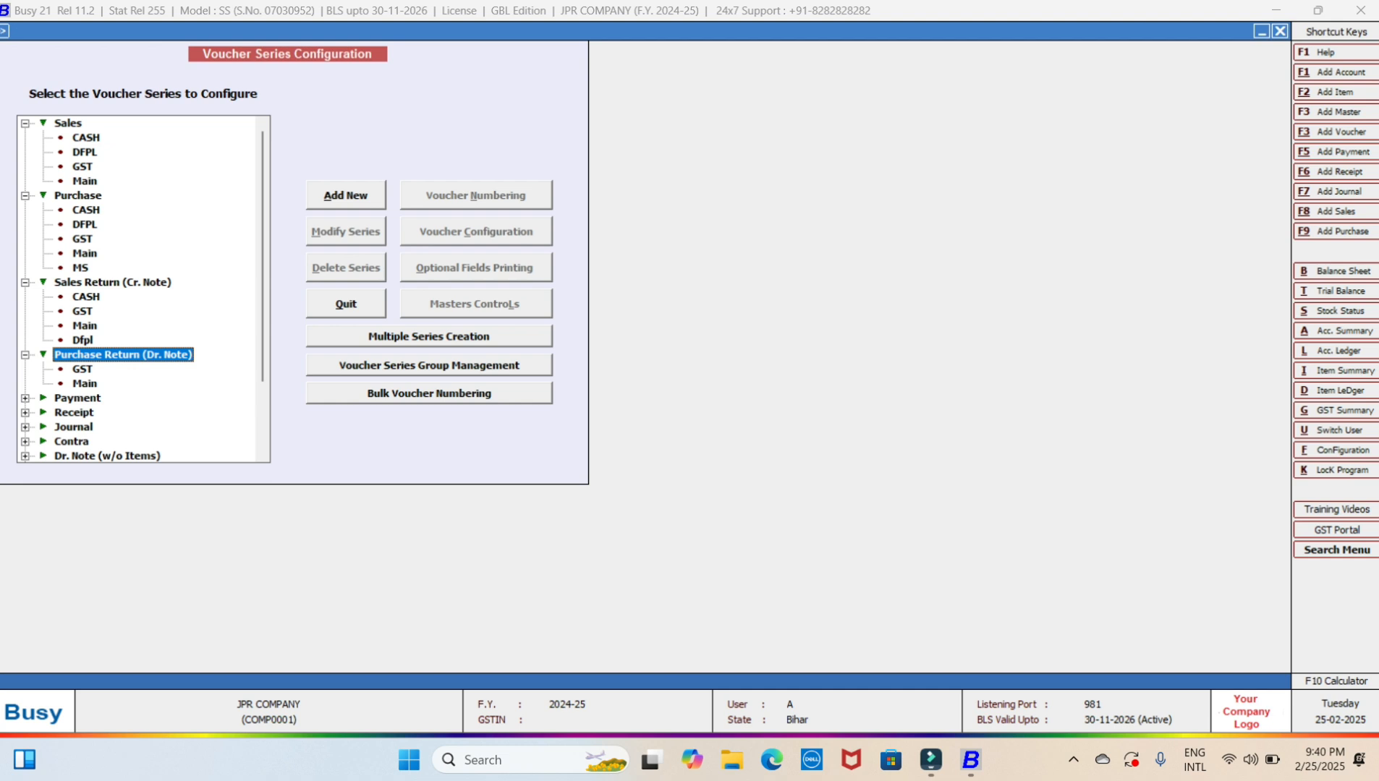
pyautogui.press('Tab')
pyautogui.press('Return')
pyautogui.write('dfpl')
pyautogui.press('Return')
pyautogui.press('Return')
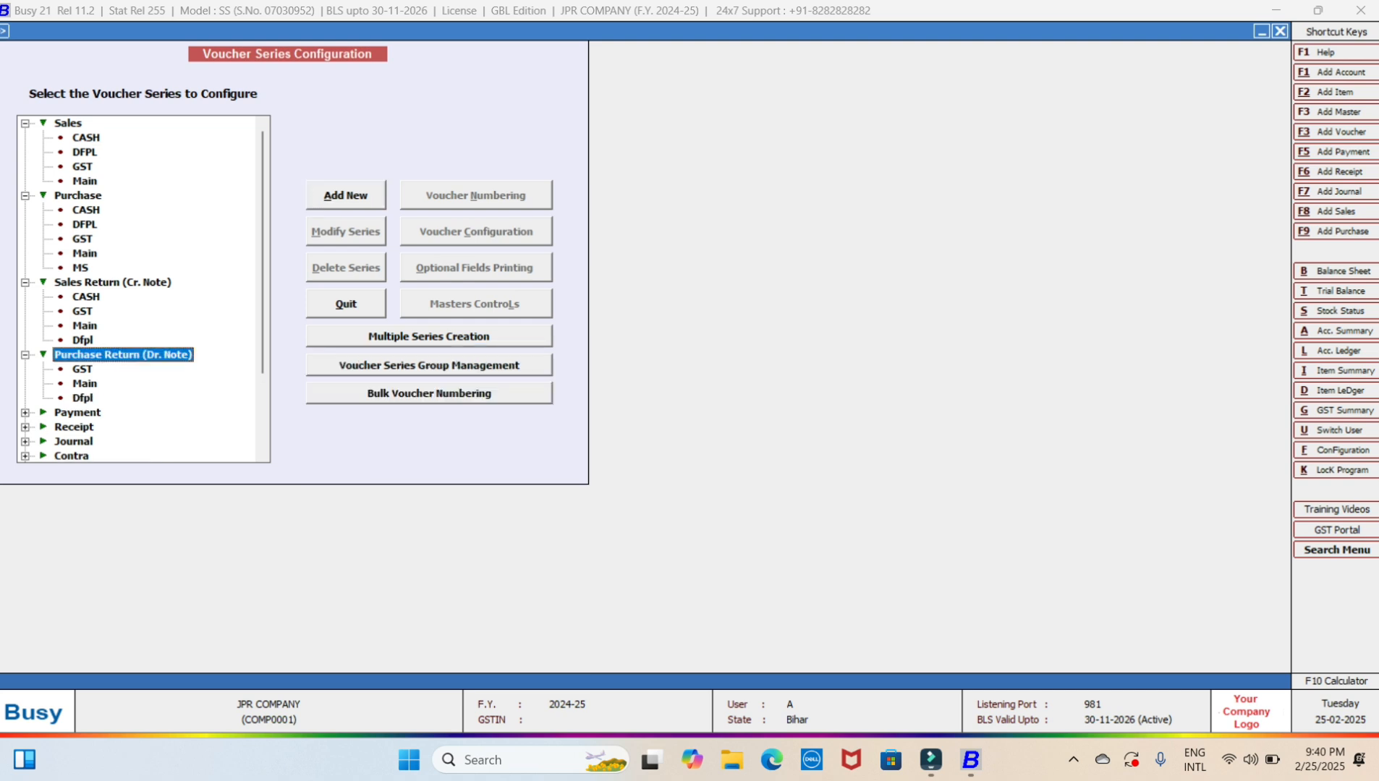
pyautogui.press('Down')
pyautogui.press('Down')
pyautogui.press('Down')
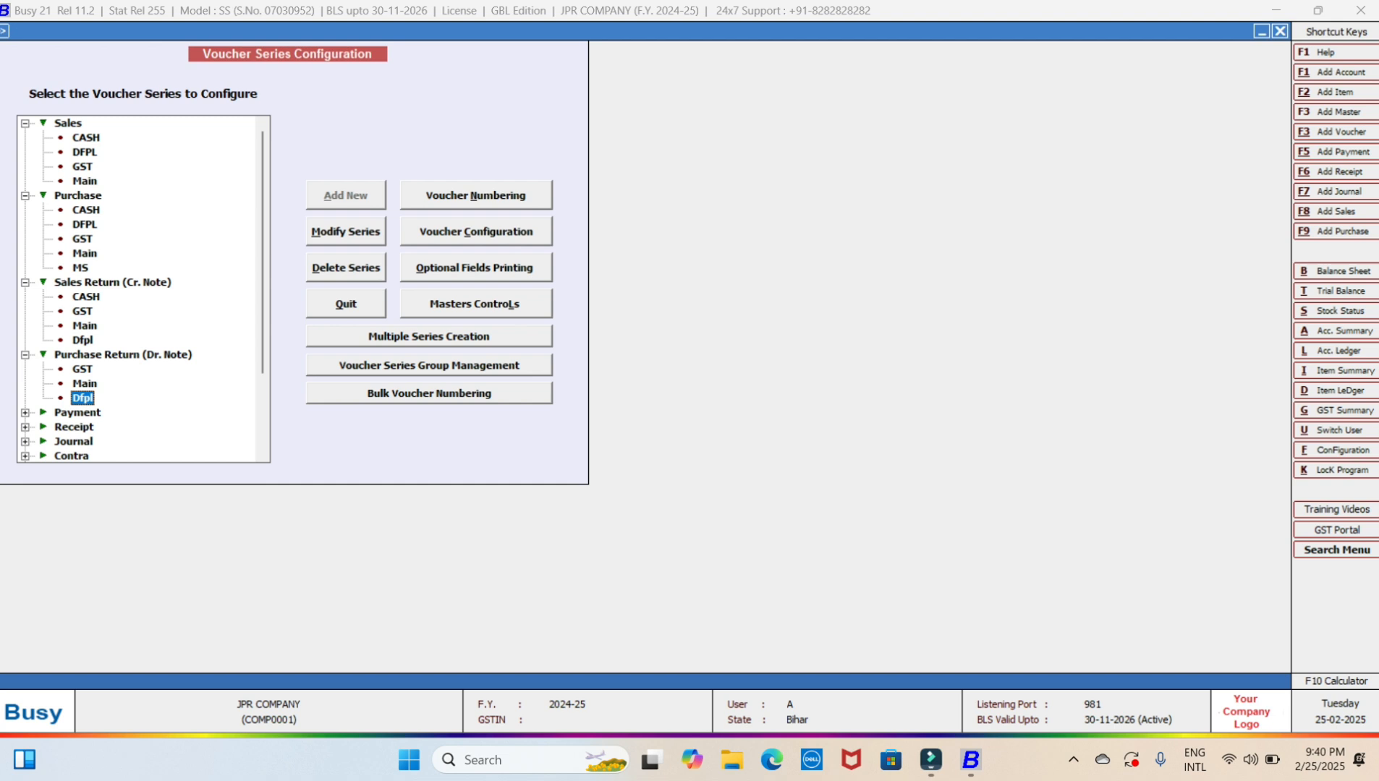
# Expand the Payment voucher type, add a voucher series named cash under it, and close Voucher Series Configuration.
pyautogui.press('Down')
pyautogui.press('Right')
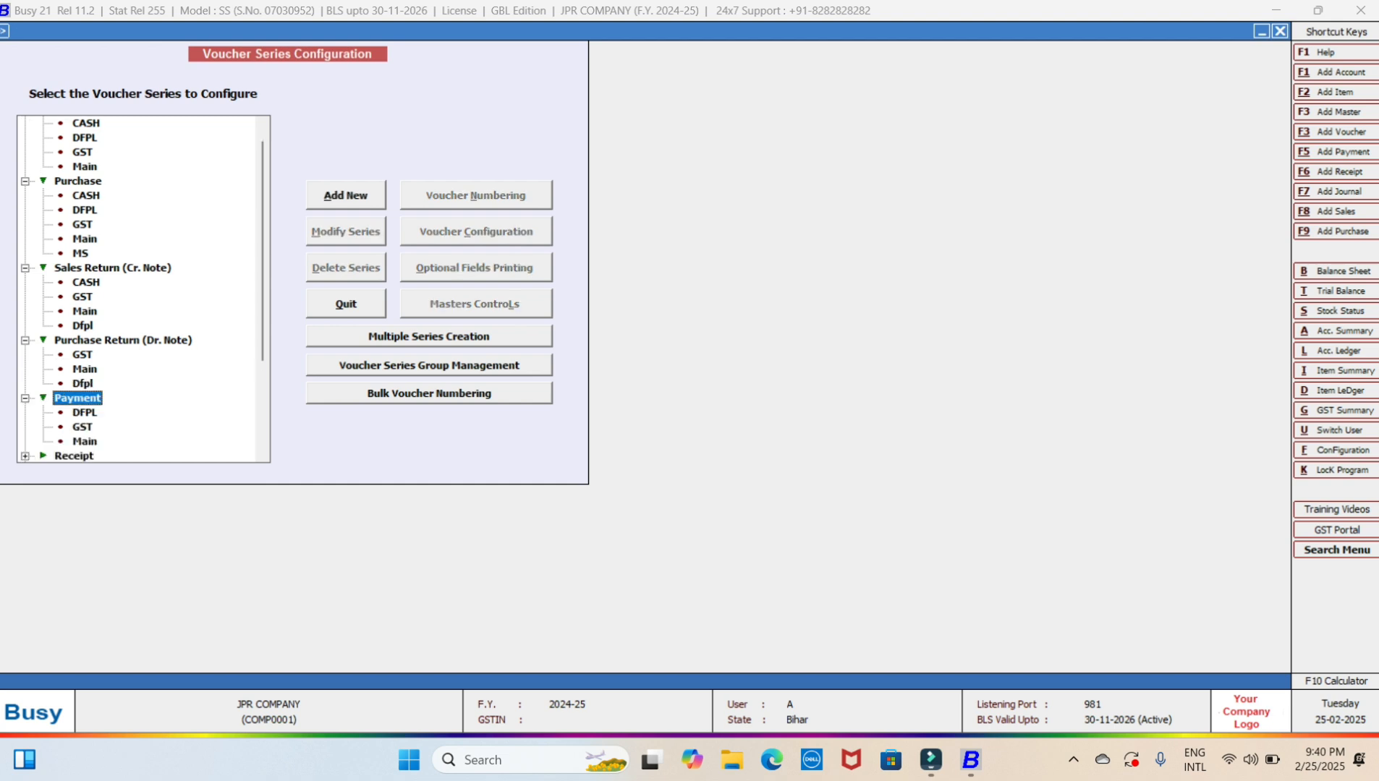
pyautogui.press('Down')
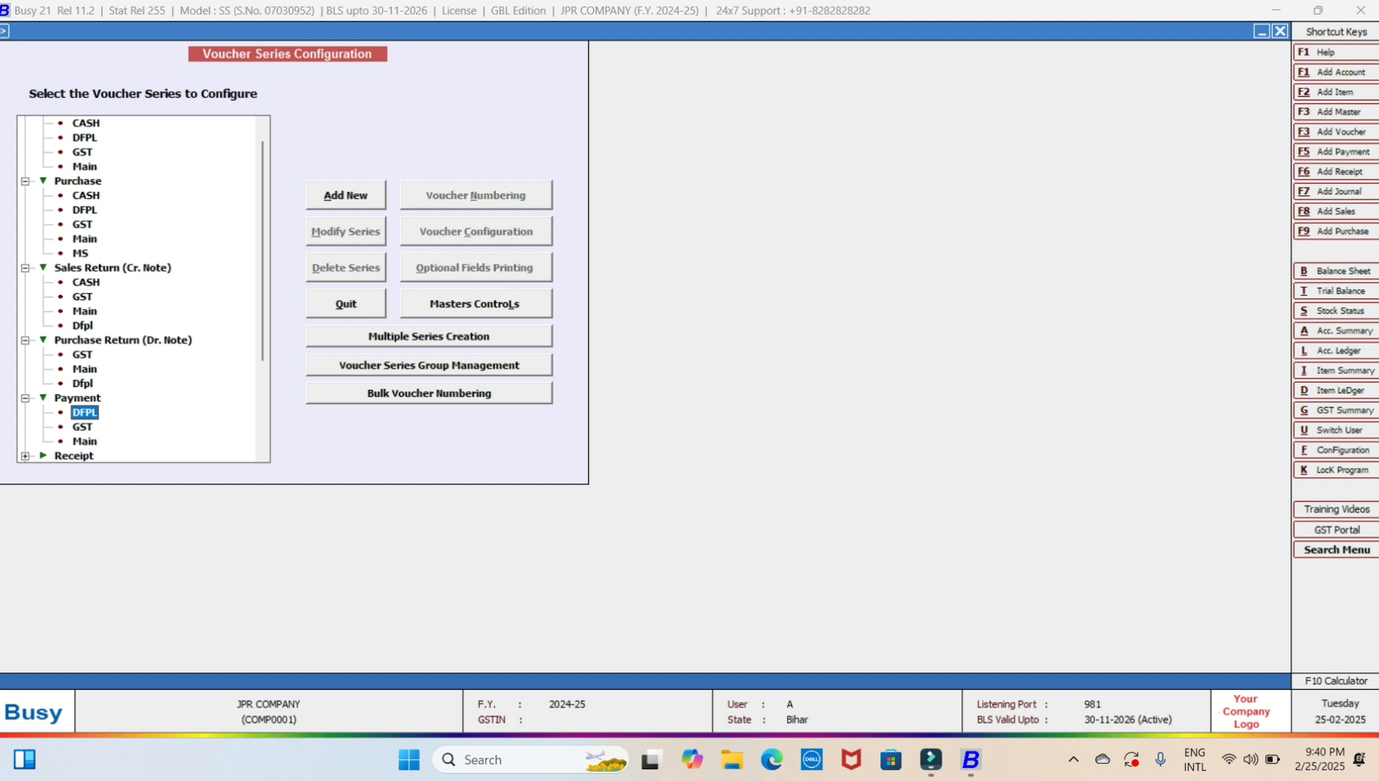
pyautogui.press('Up')
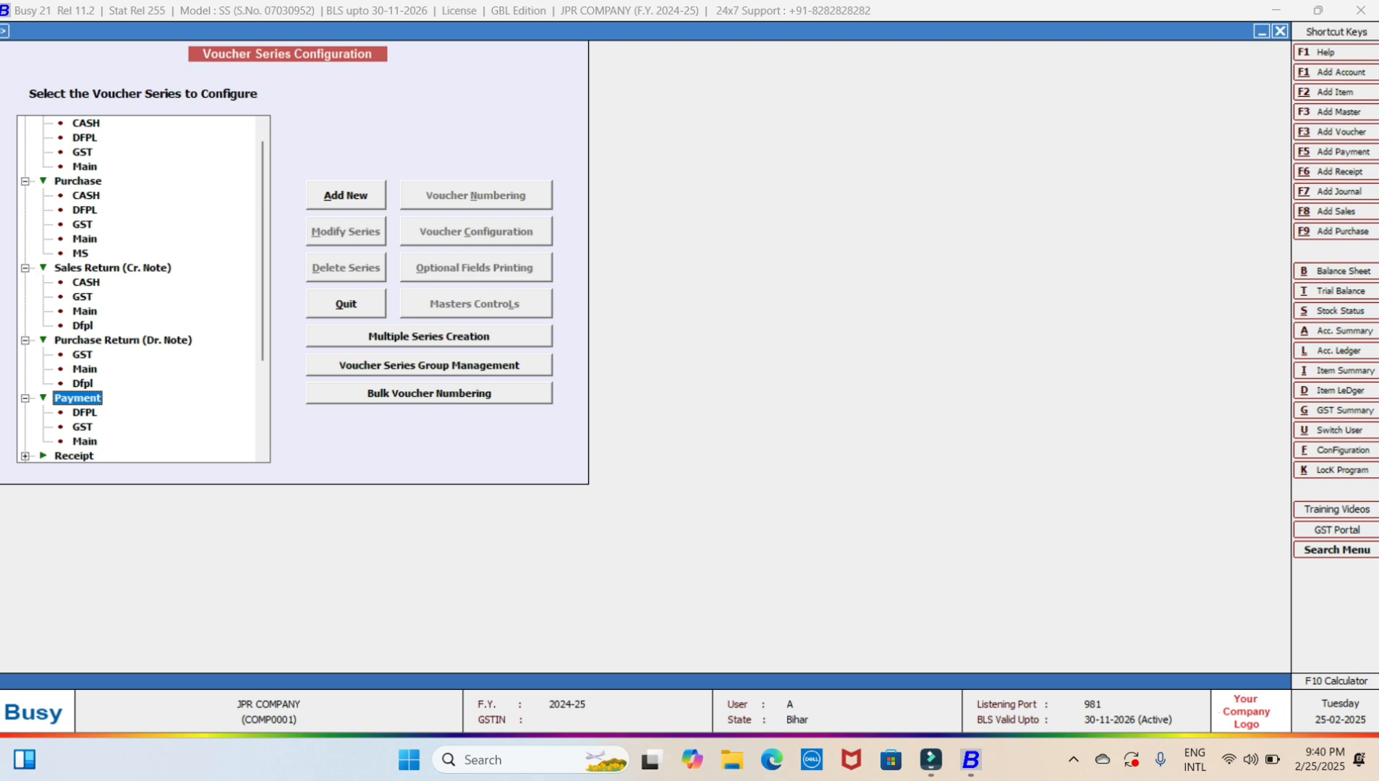
pyautogui.hotkey('alt', 'a')
pyautogui.write('cash')
pyautogui.press('Return')
pyautogui.press('Return')
pyautogui.press('Escape')
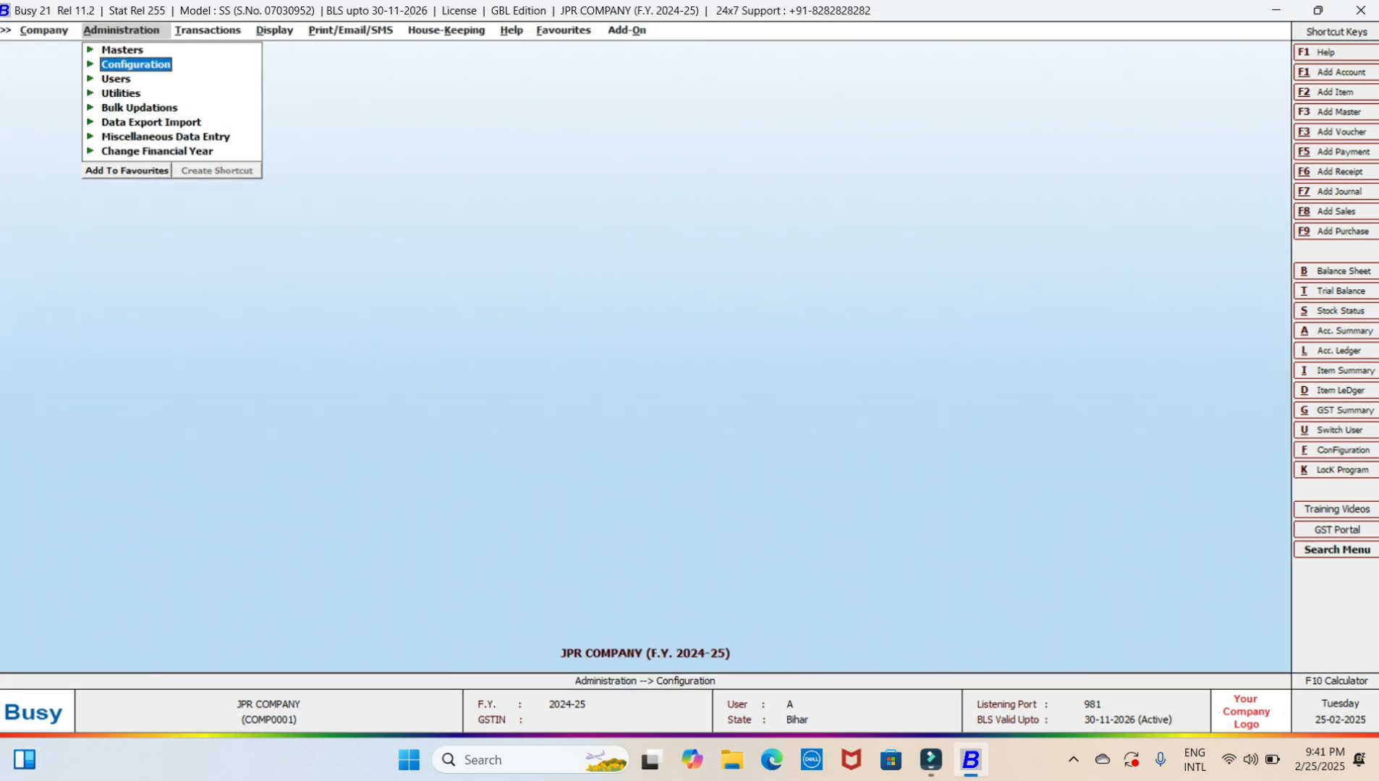
# Open a new Sales voucher, look through its available series up to CASH, and quit without saving.
pyautogui.press('Right')
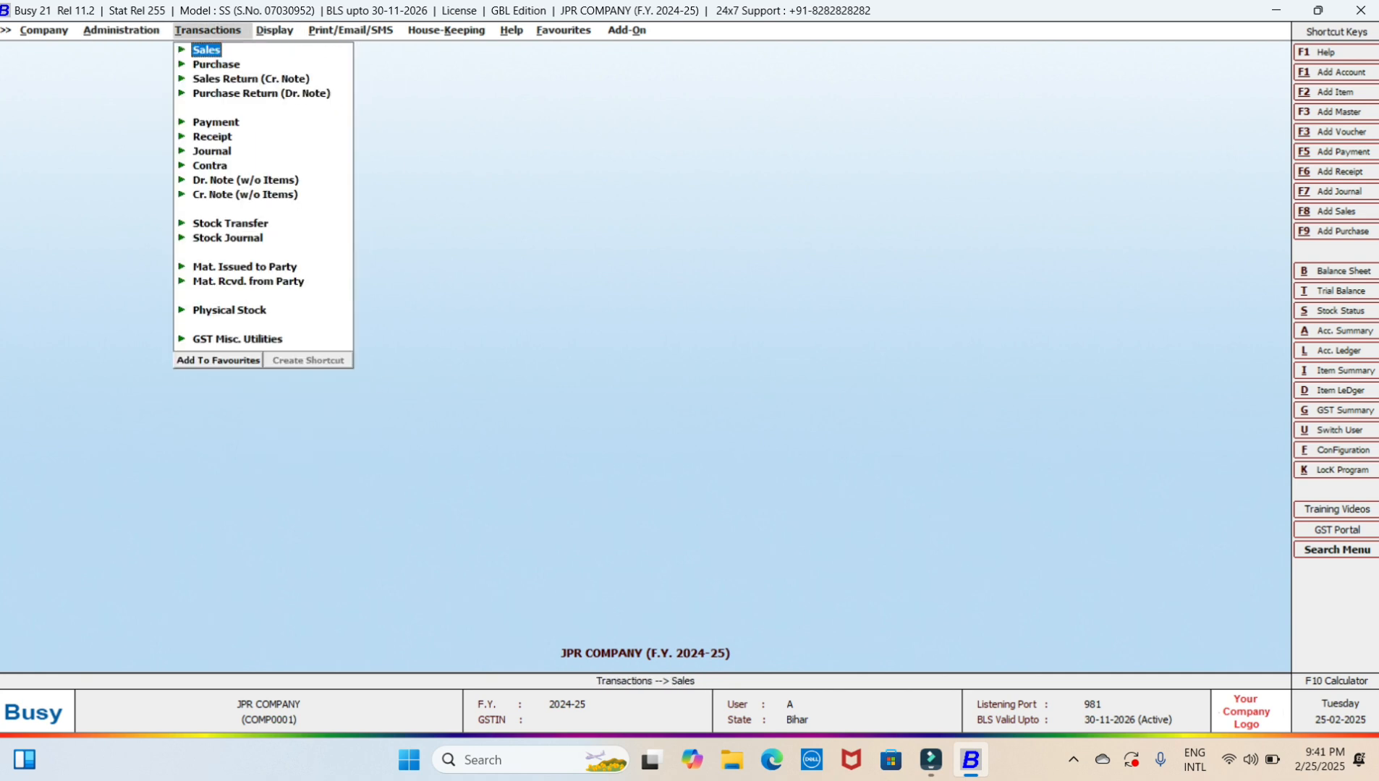
pyautogui.press('Down')
pyautogui.press('Up')
pyautogui.press('Return')
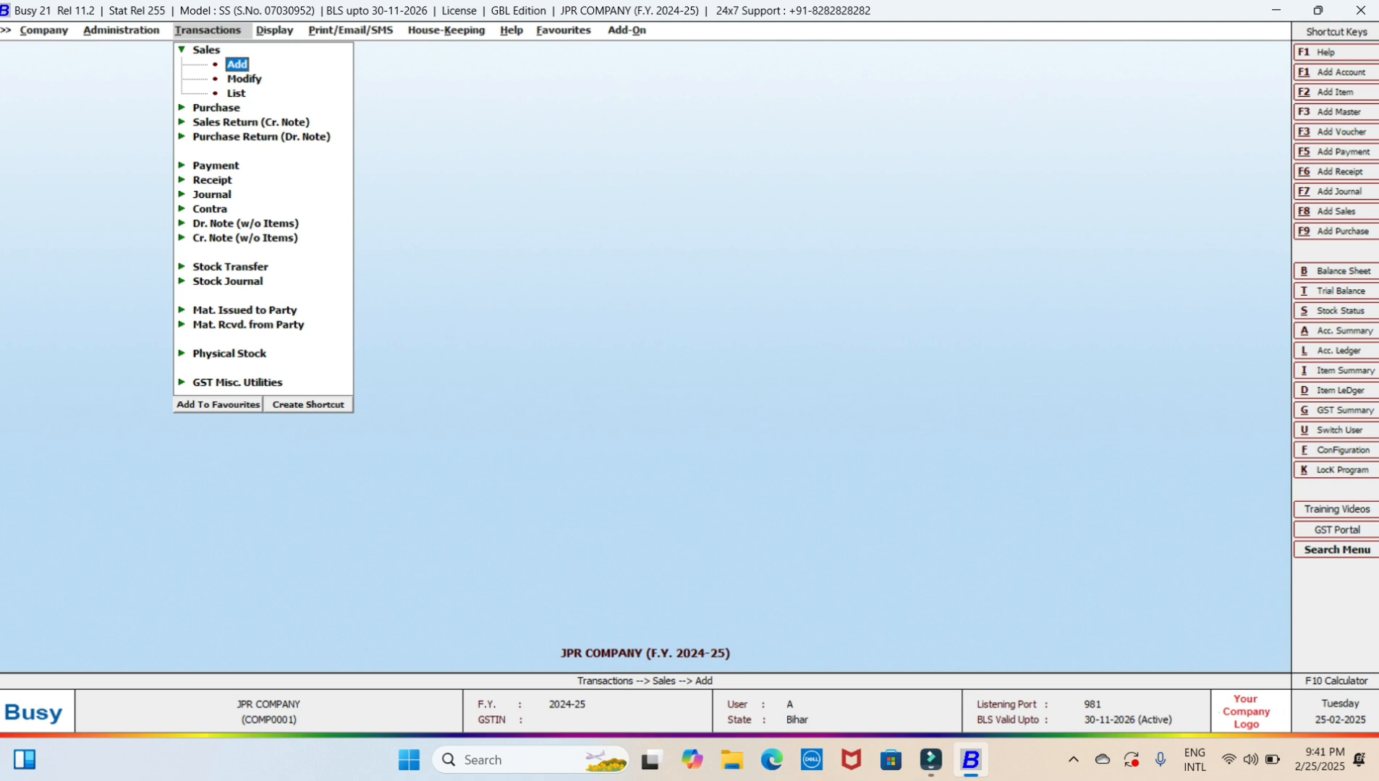
pyautogui.press('Return')
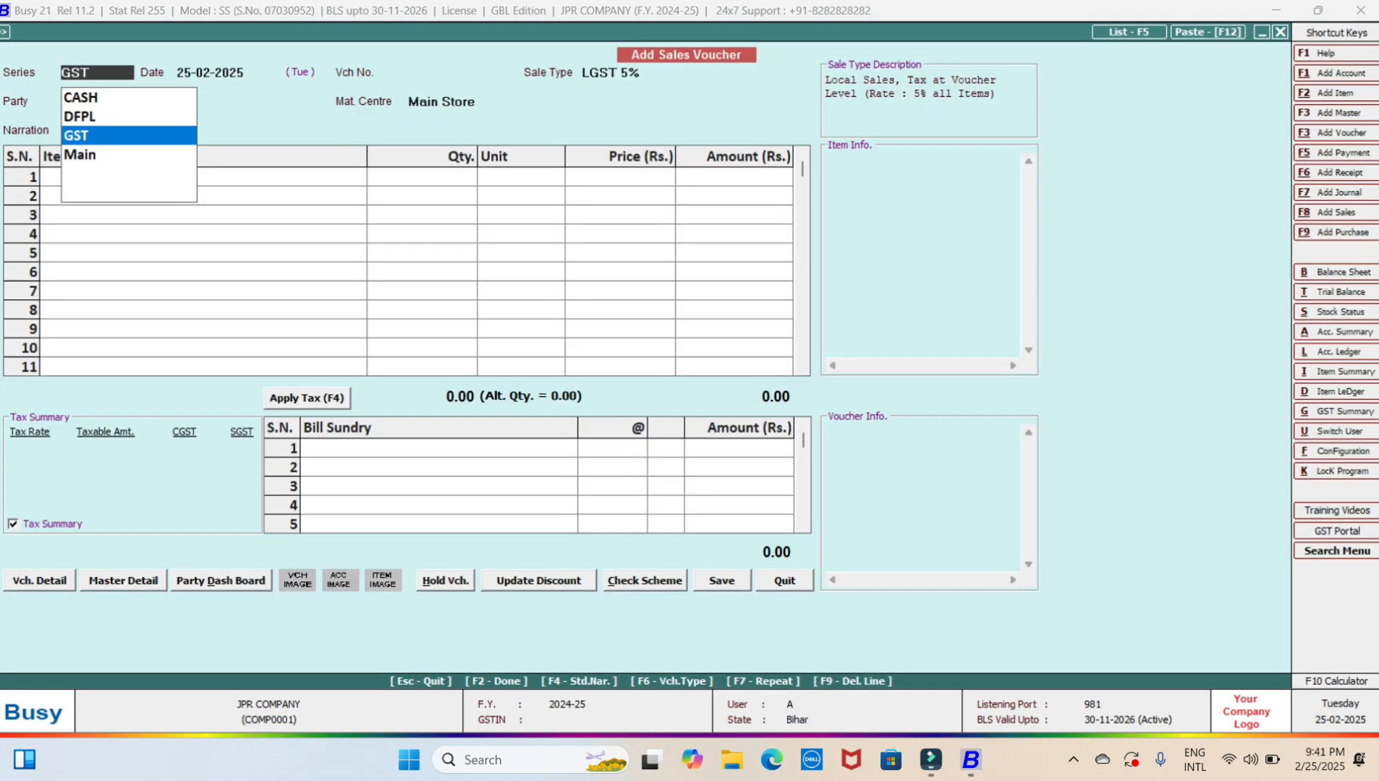
pyautogui.press('Down')
pyautogui.press('Up')
pyautogui.press('Up')
pyautogui.press('Up')
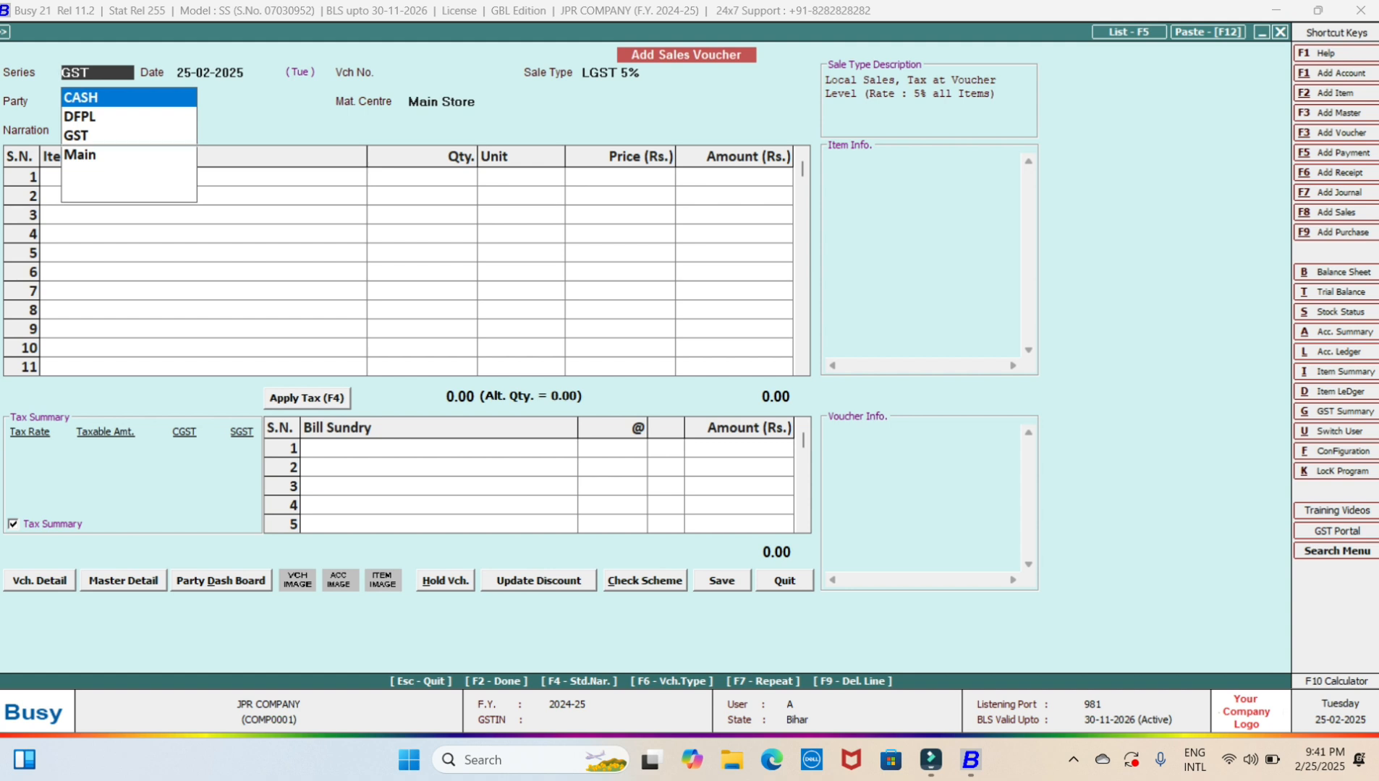
pyautogui.press('Escape')
pyautogui.press('Escape')
# Open a new Purchase Return (Dr. Note) voucher to view its available series.
pyautogui.press('Down')
pyautogui.press('Down')
pyautogui.press('Down')
pyautogui.press('Down')
pyautogui.press('Down')
pyautogui.press('Down')
pyautogui.press('Down')
pyautogui.press('Down')
pyautogui.press('Down')
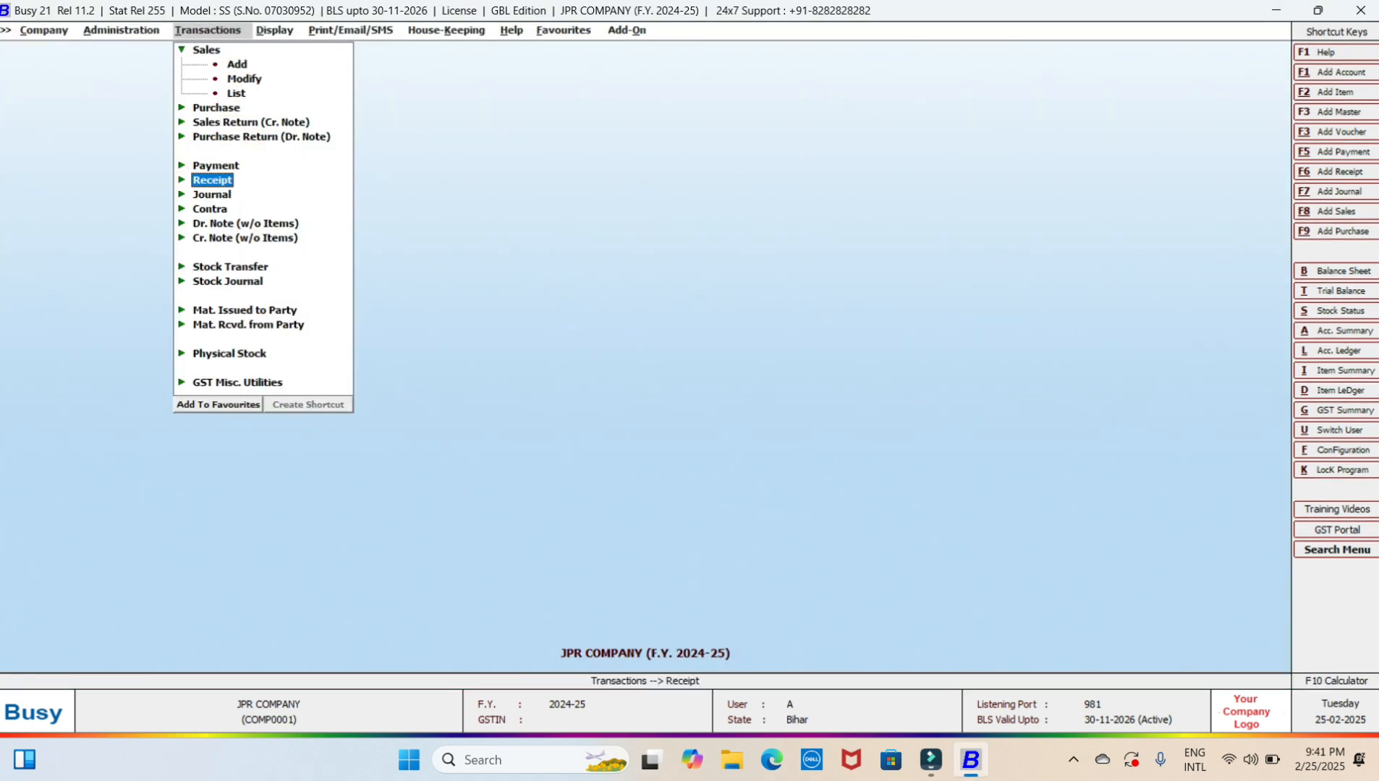
pyautogui.press('Down')
pyautogui.press('Up')
pyautogui.press('Up')
pyautogui.press('Up')
pyautogui.press('Up')
pyautogui.press('Up')
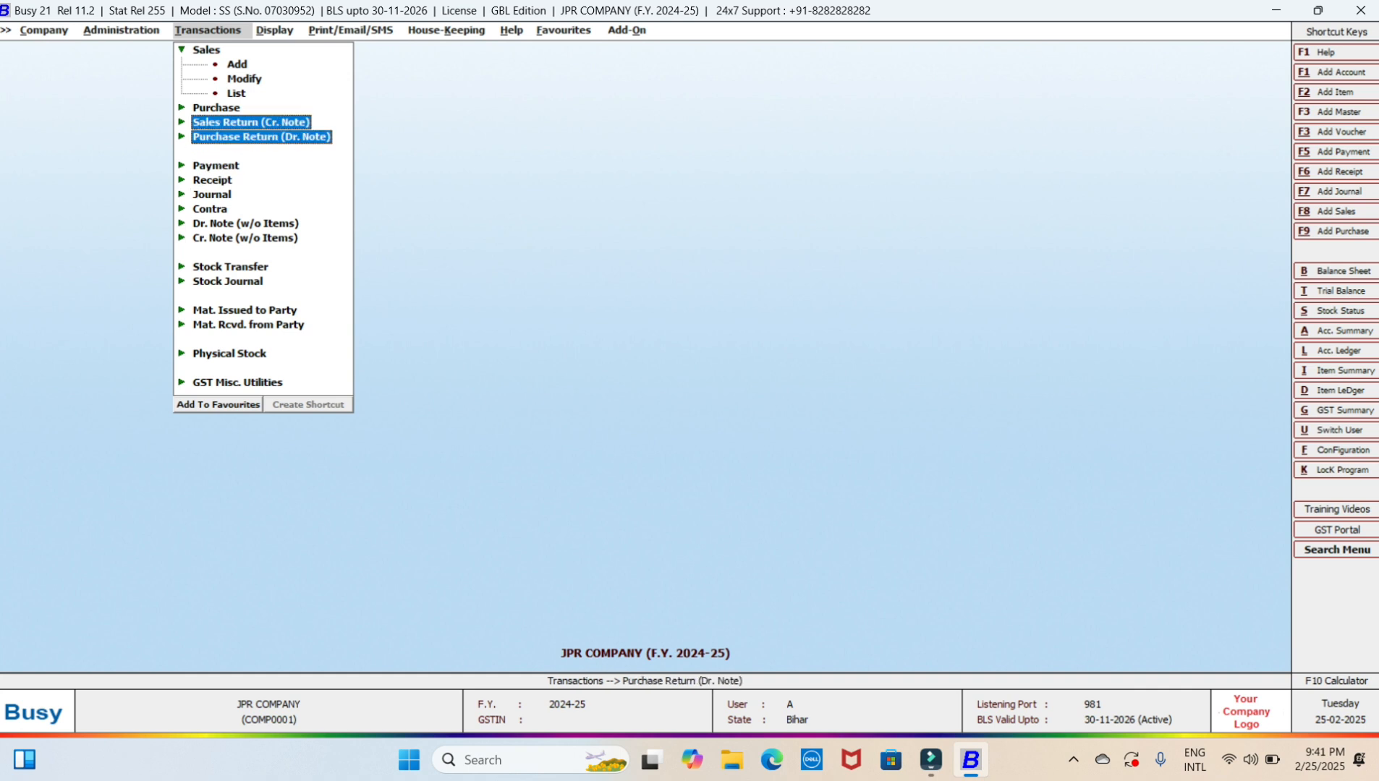
pyautogui.press('Return')
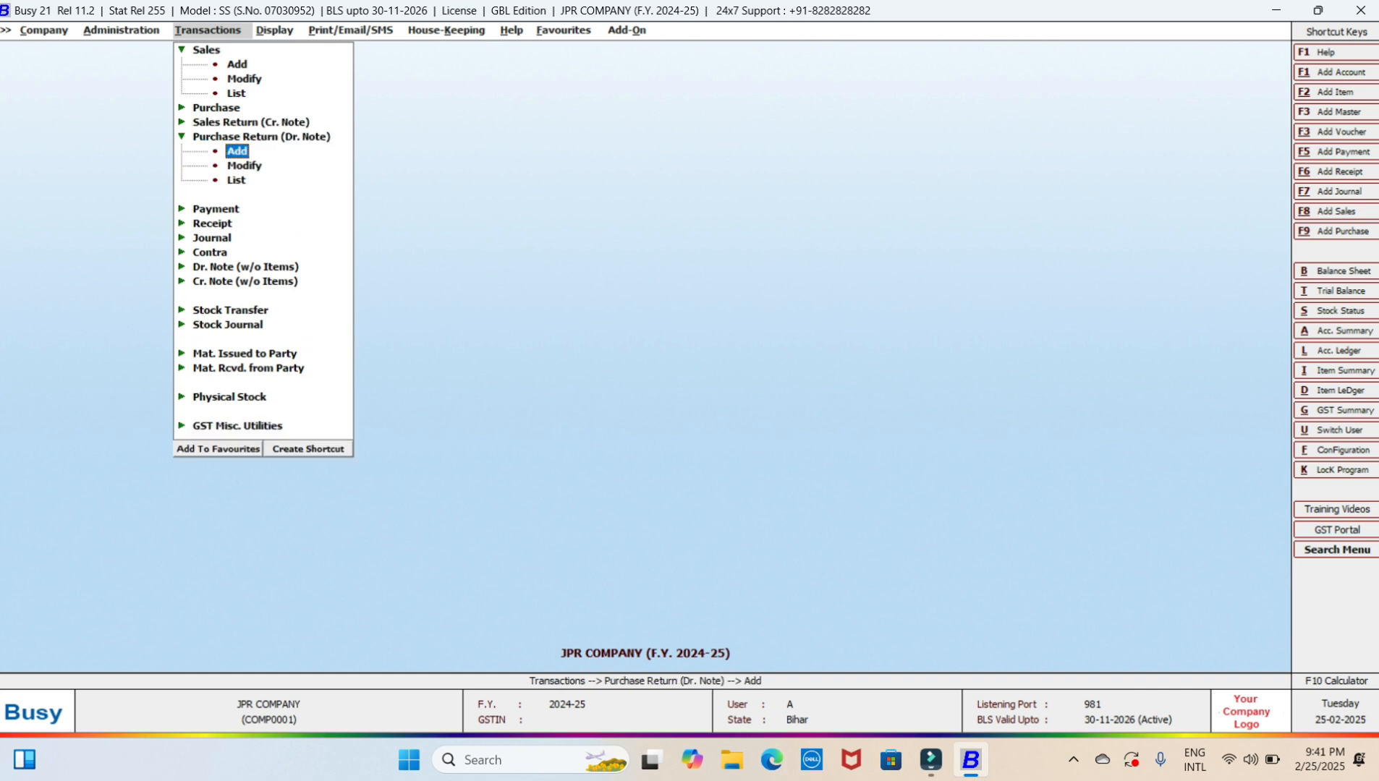
pyautogui.press('Return')
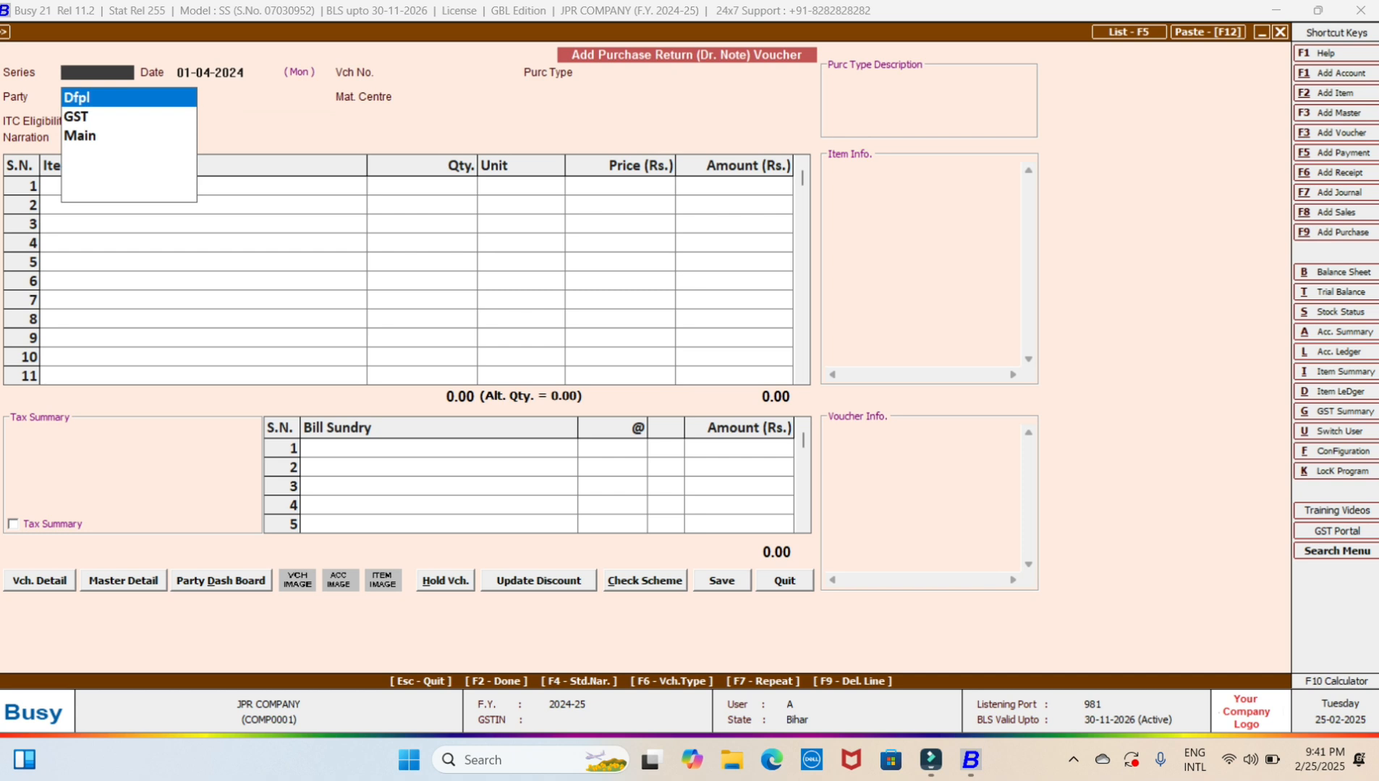
# Choose the Main series in the Purchase Return voucher, accept the date, check the voucher number and purchase type fields, and quit the voucher.
pyautogui.press('Down')
pyautogui.press('Down')
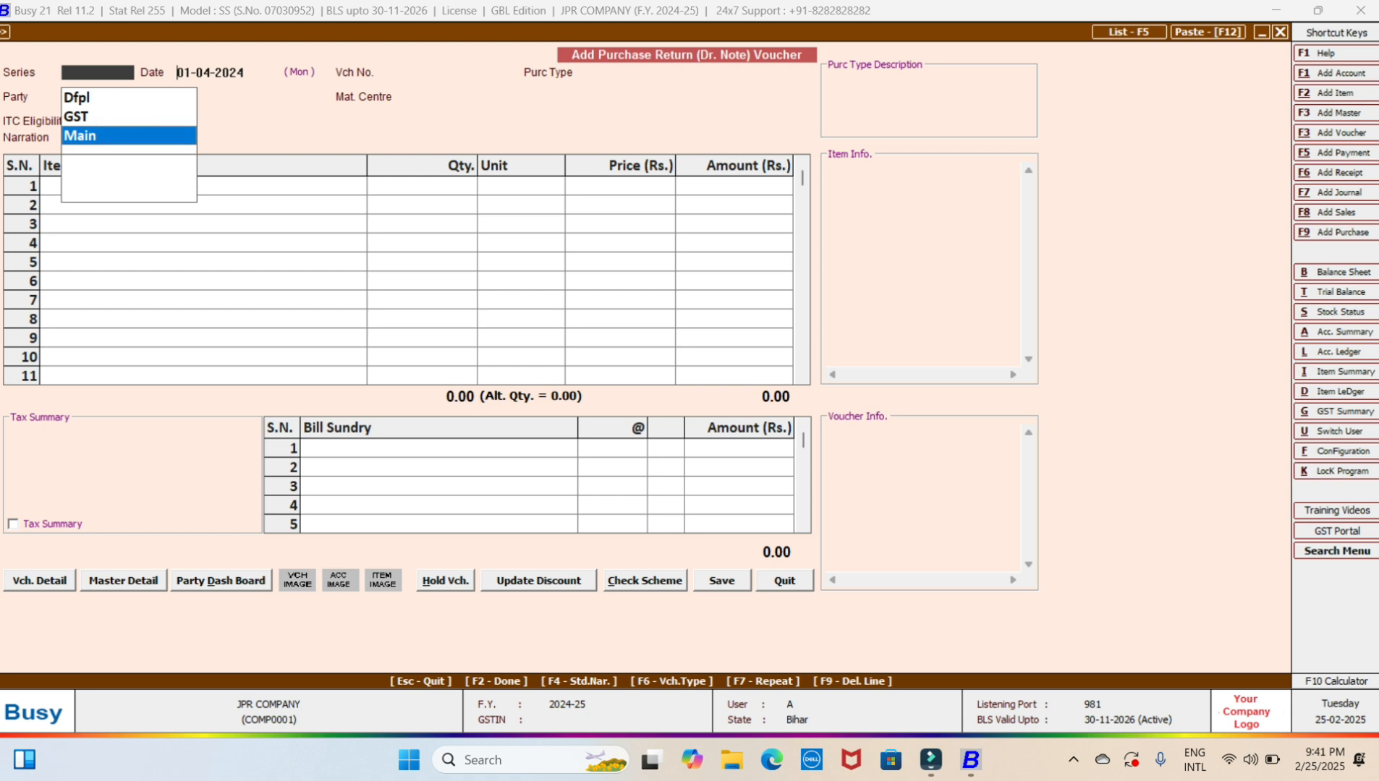
pyautogui.press('Return')
pyautogui.press('Return')
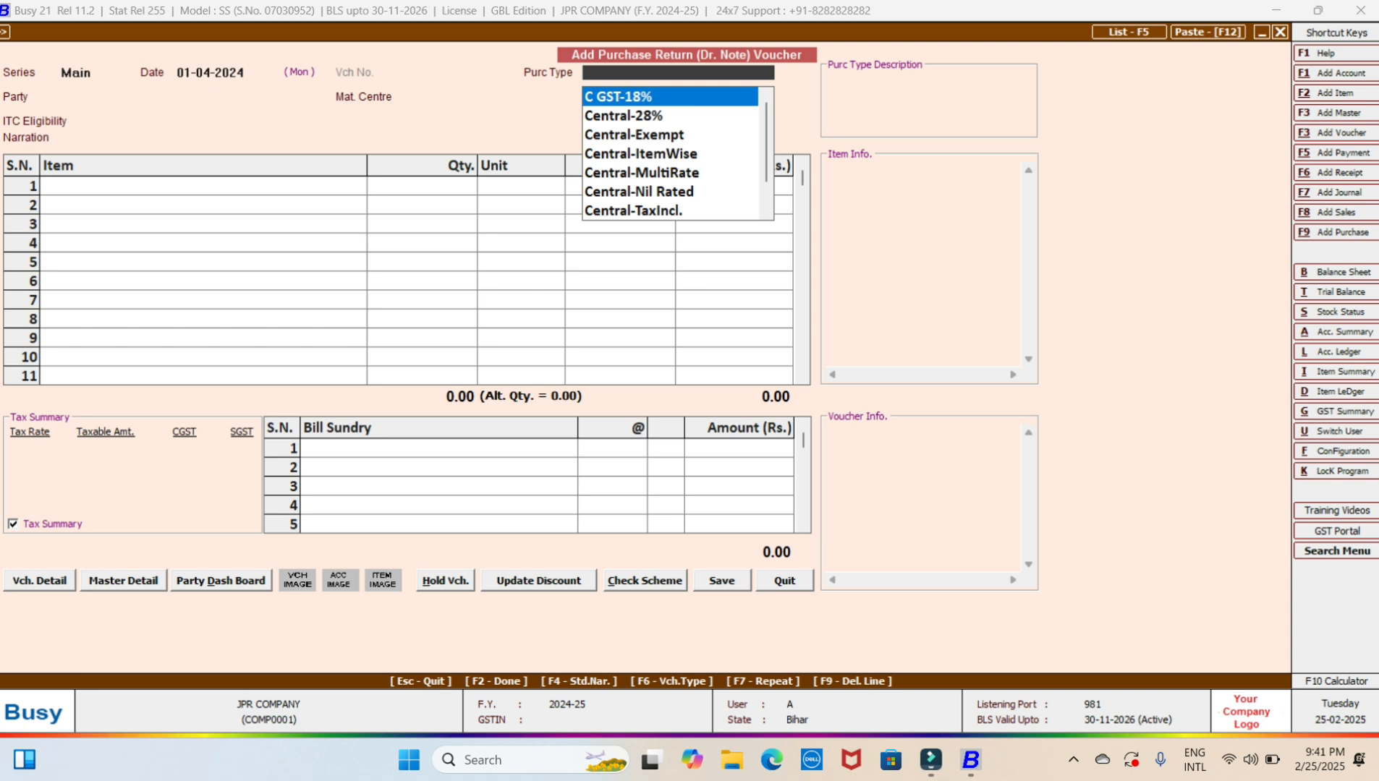
pyautogui.press('Return')
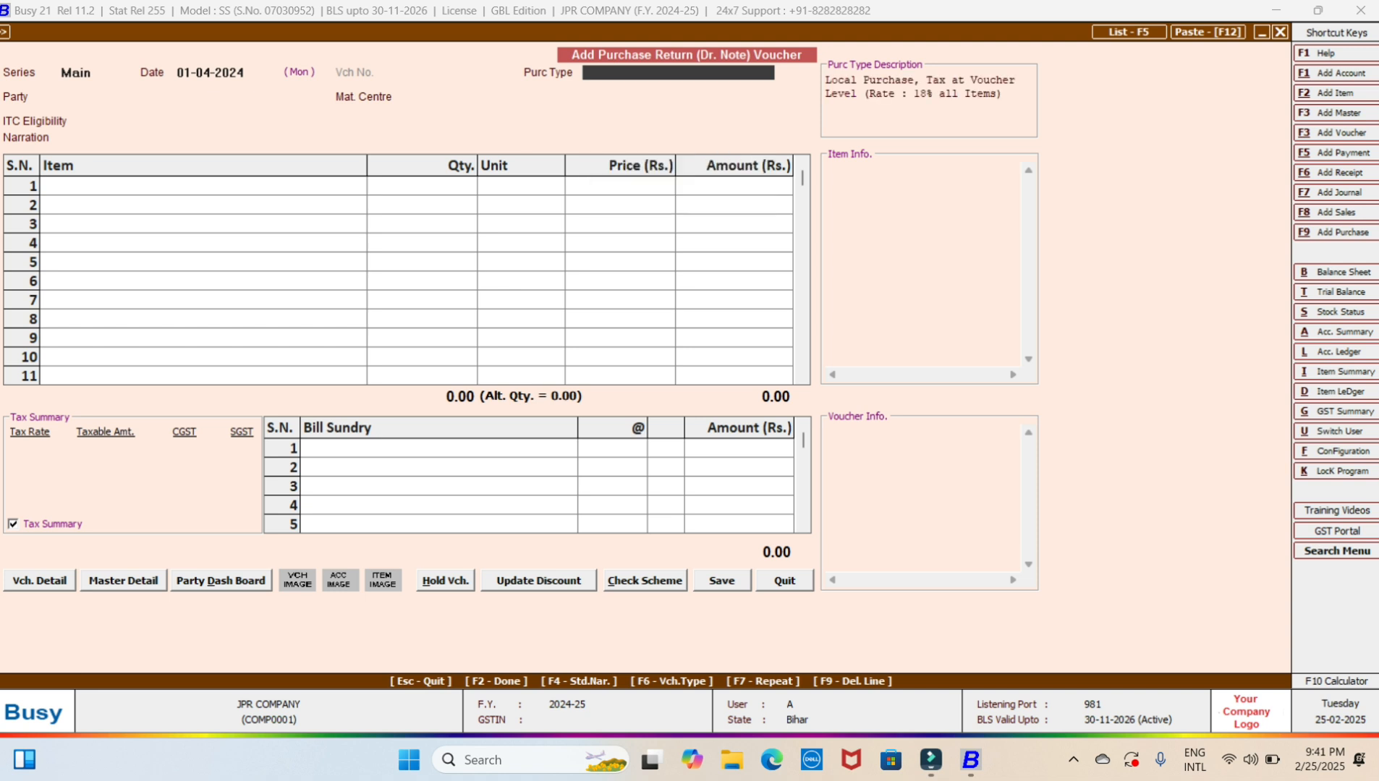
pyautogui.press('Escape')
# Open a new Sales voucher with the GST series, check its voucher number, and quit without saving.
pyautogui.press('Up')
pyautogui.press('Up')
pyautogui.press('Up')
pyautogui.press('Up')
pyautogui.press('Up')
pyautogui.press('Return')
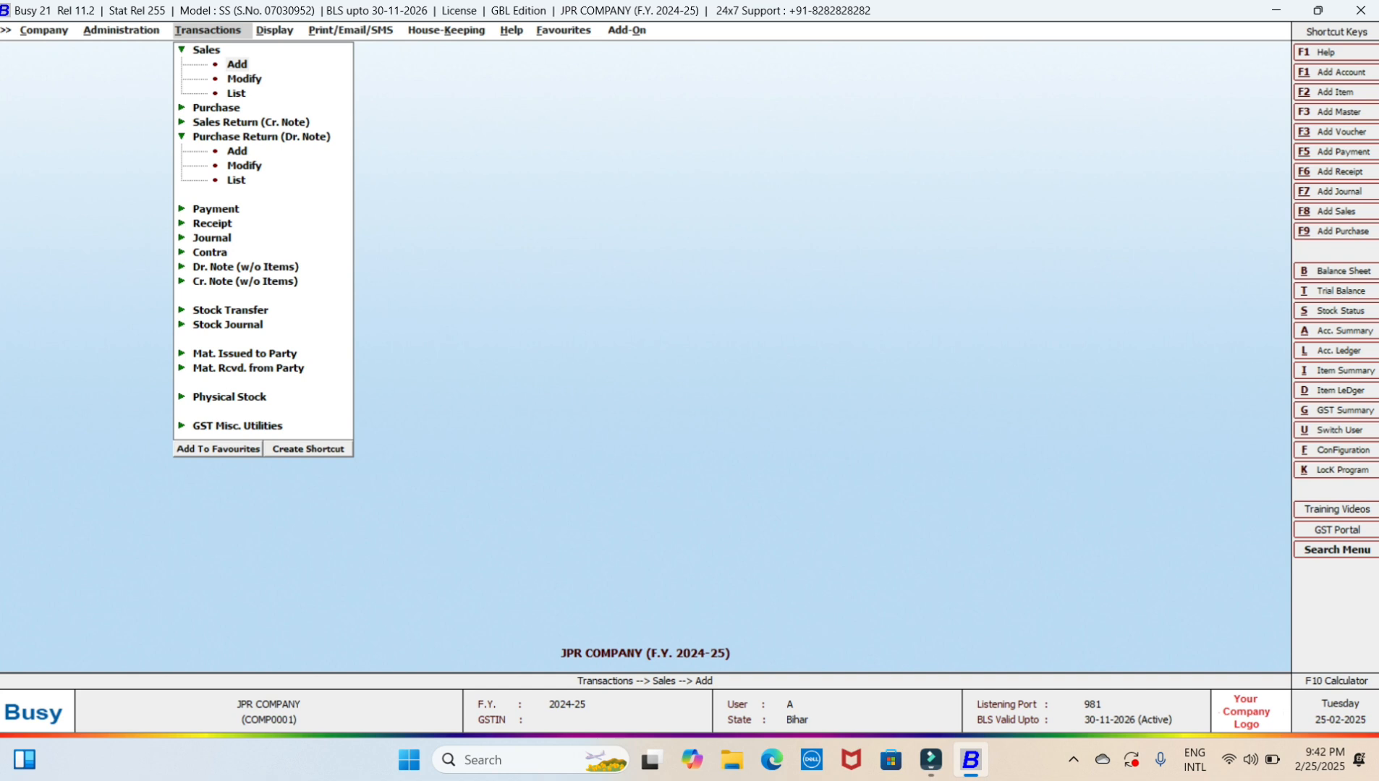
pyautogui.press('Return')
pyautogui.press('Return')
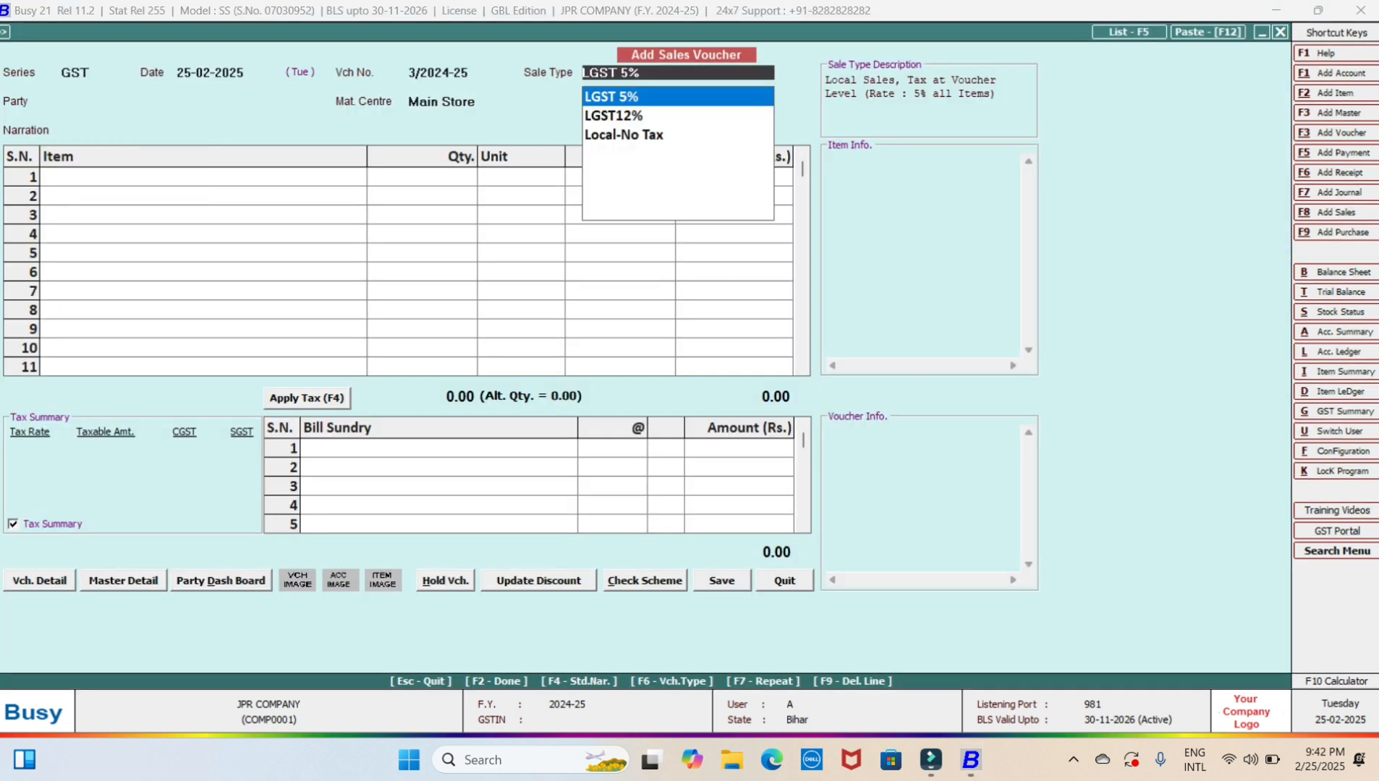
pyautogui.press('Escape')
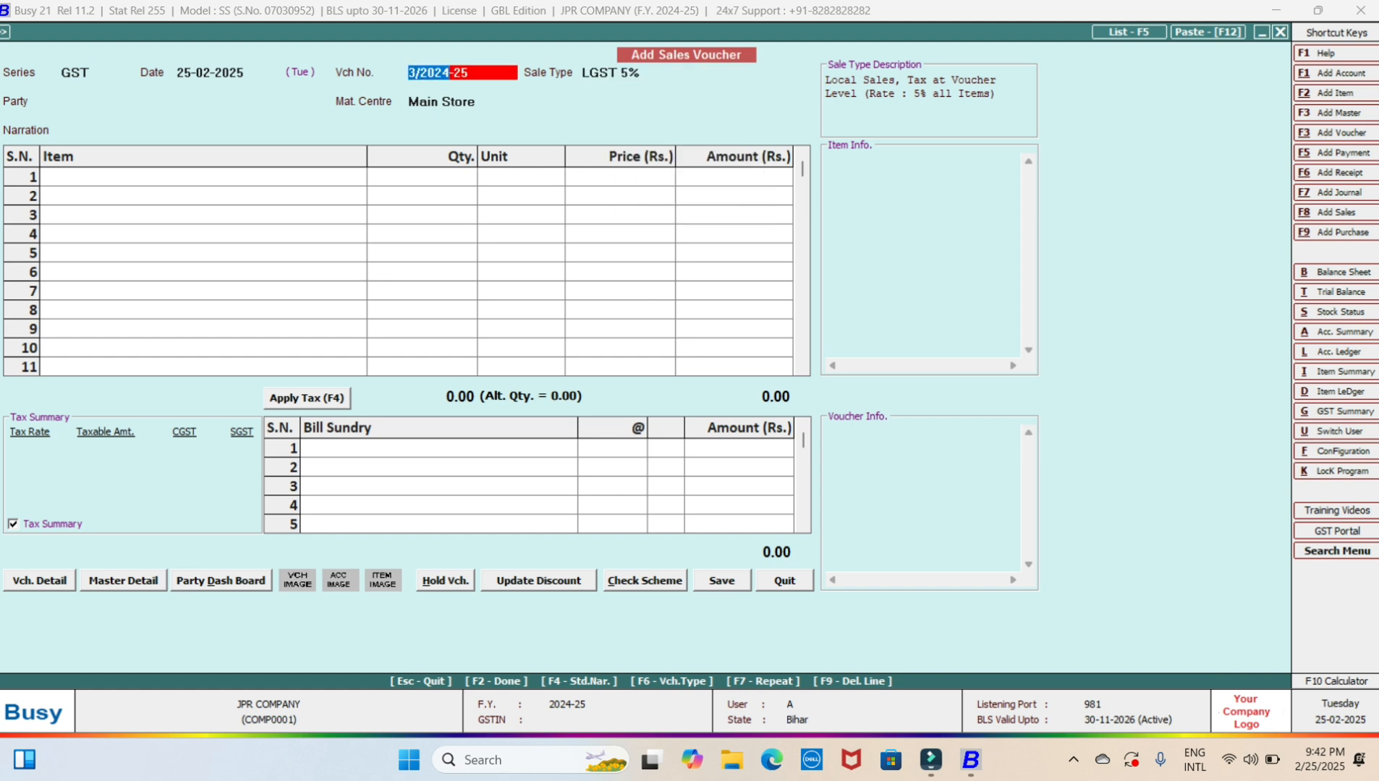
pyautogui.press('Escape')
pyautogui.press('Return')
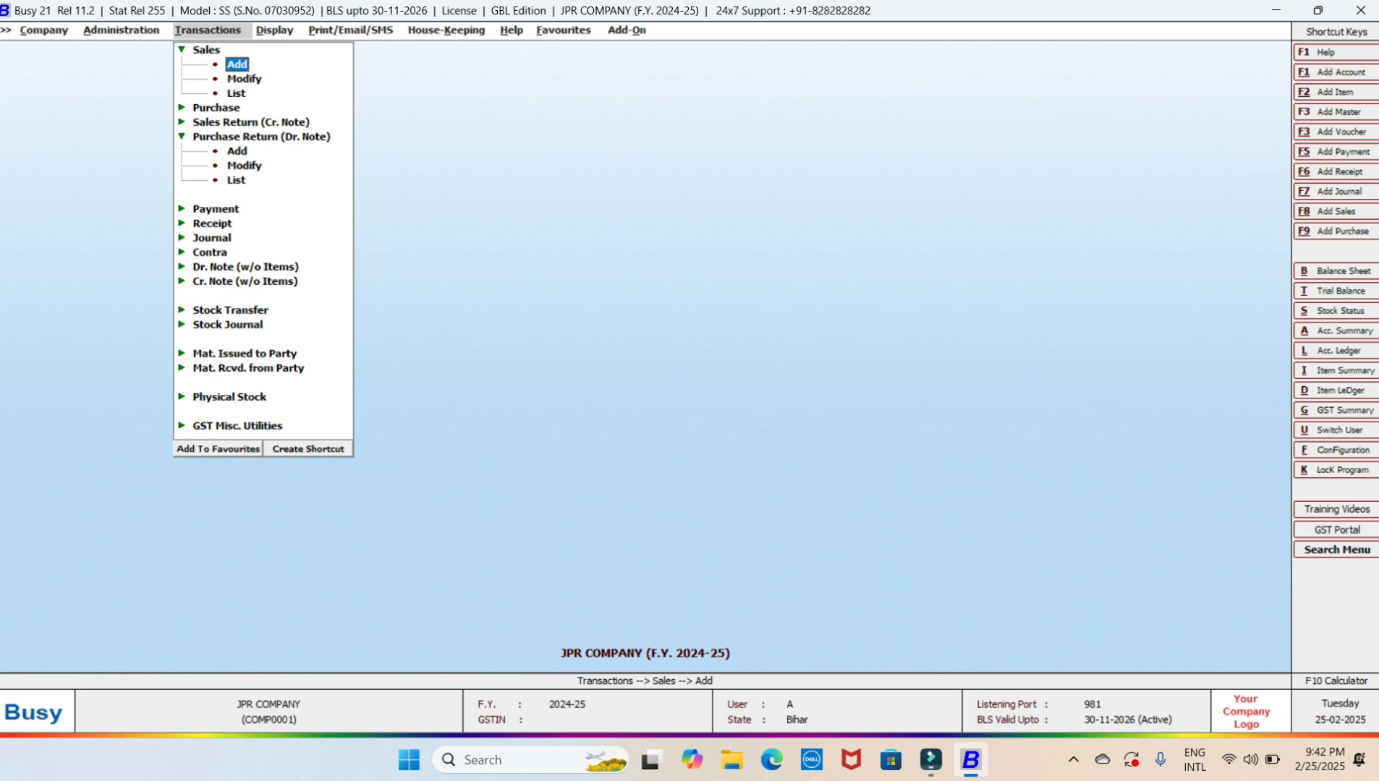
# Collapse the transaction entries and open Voucher Series Configuration under Administration.
pyautogui.press('Escape')
pyautogui.press('Escape')
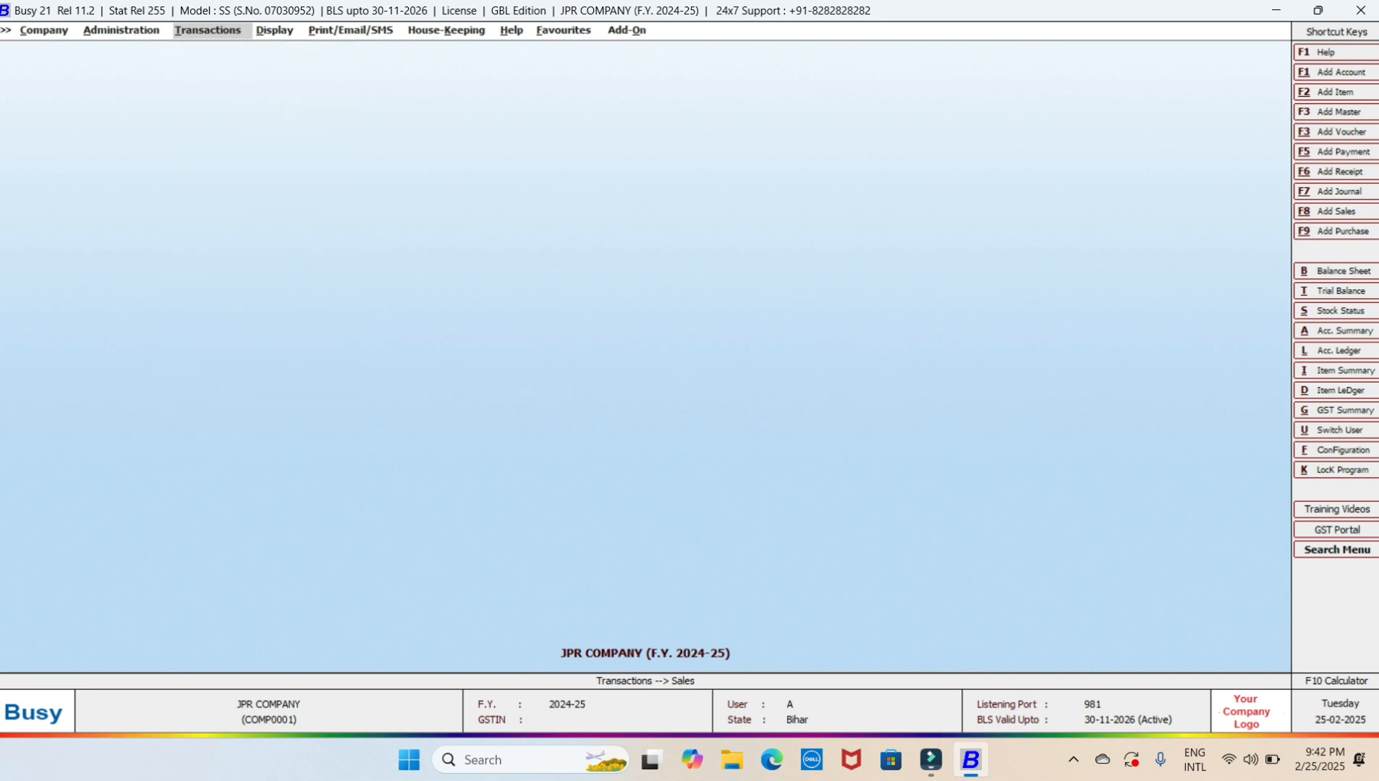
pyautogui.press('Left')
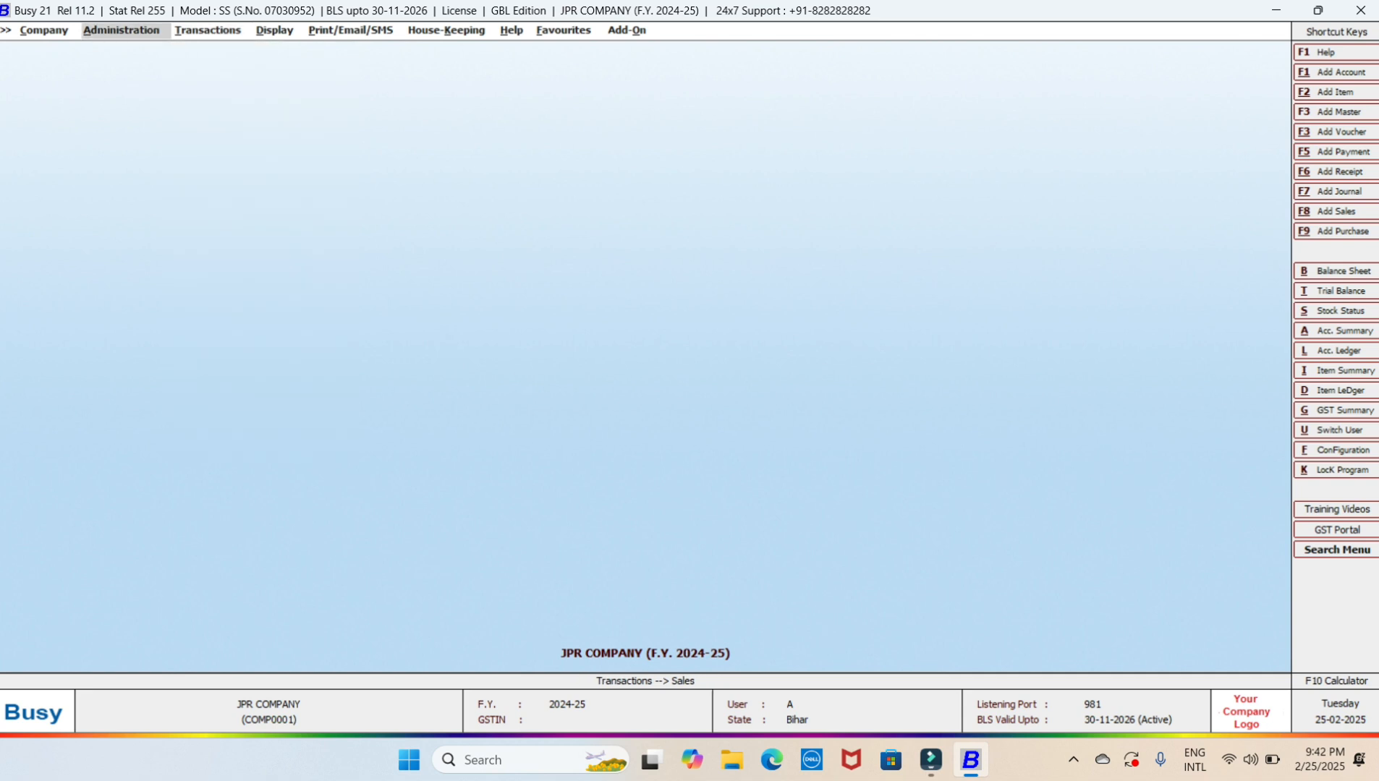
pyautogui.press('Return')
pyautogui.press('Down')
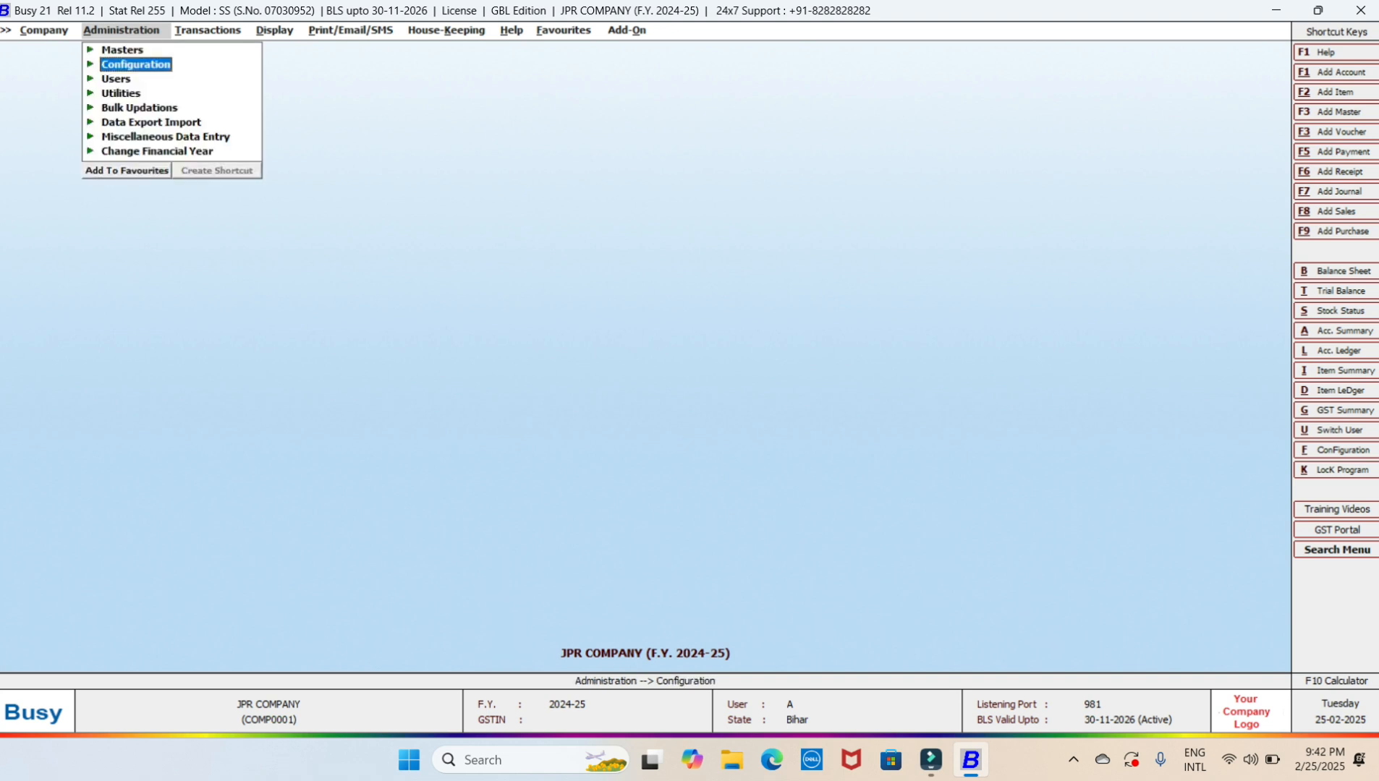
pyautogui.press('Return')
pyautogui.press('Down')
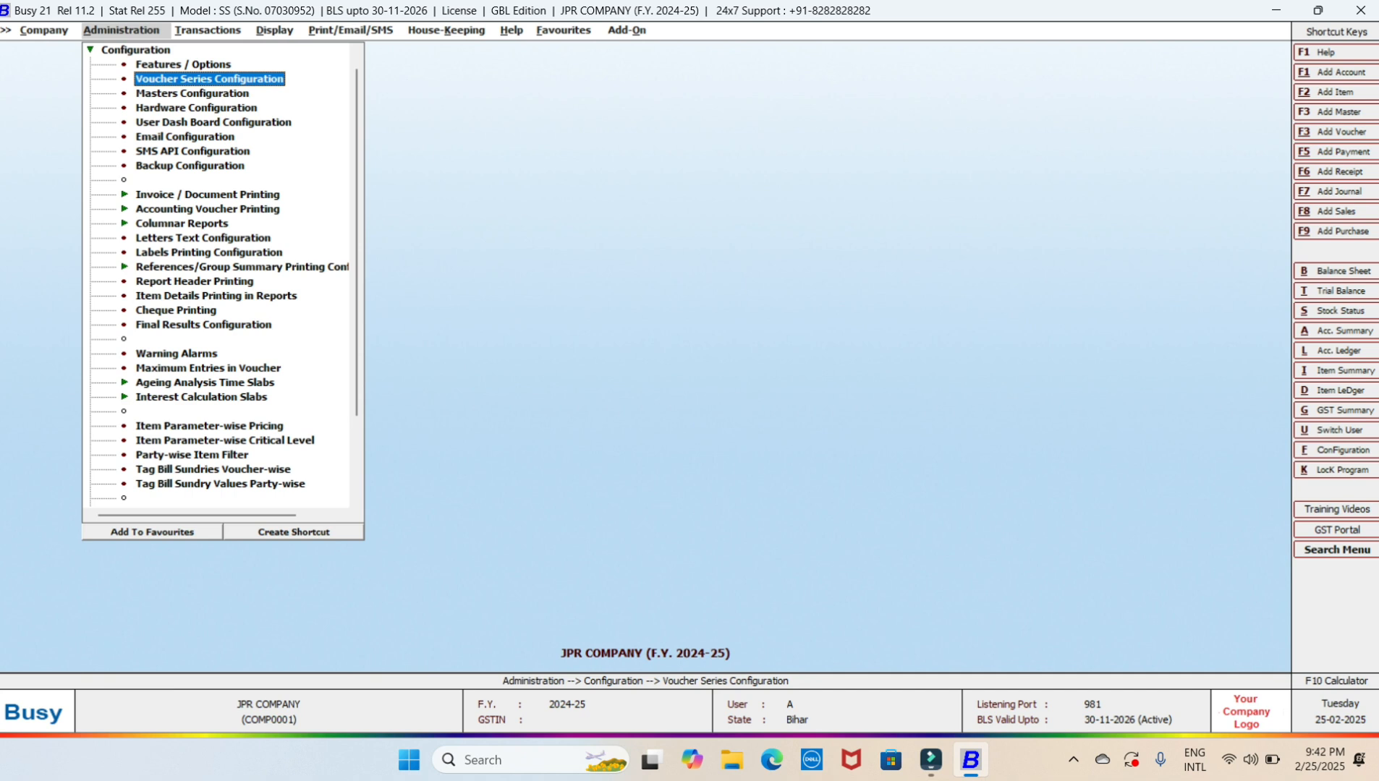
pyautogui.press('Return')
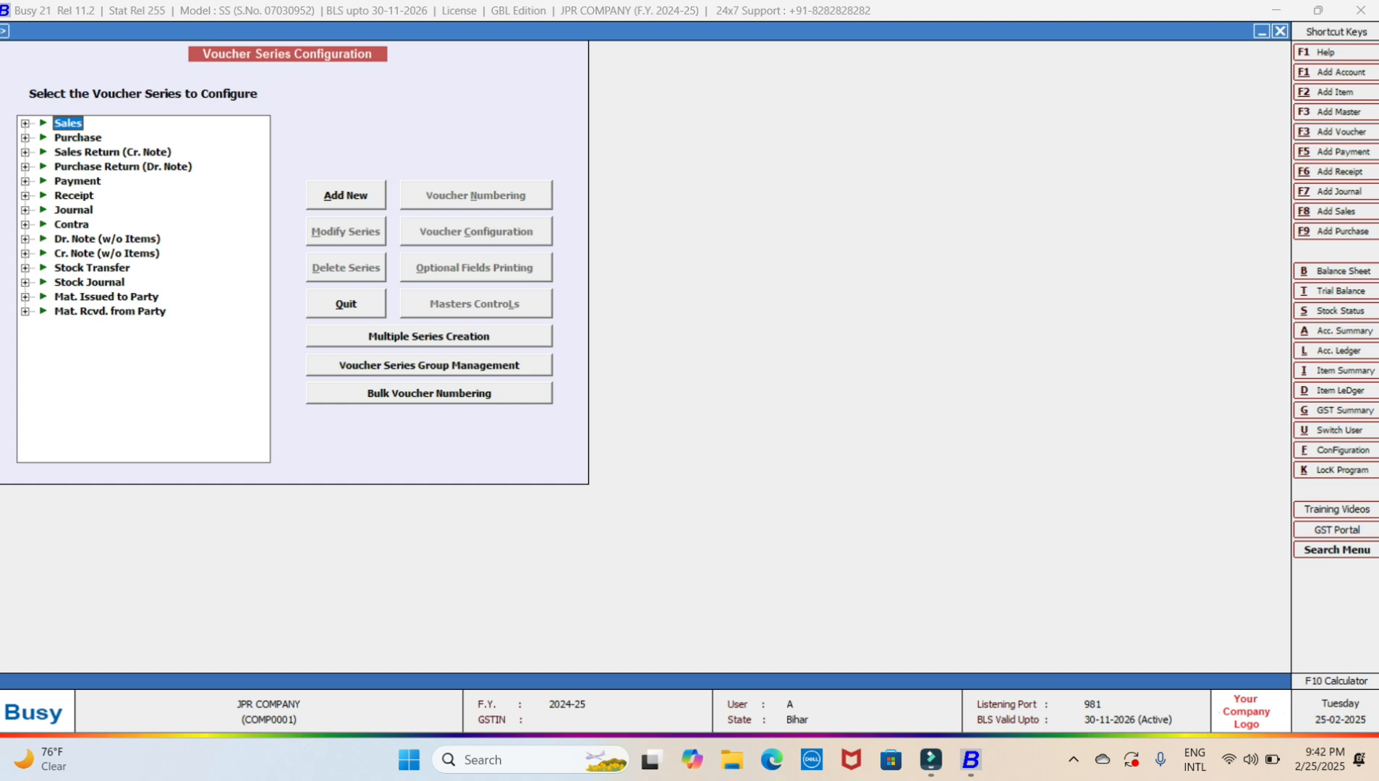
# Expand the Sales voucher type, select its GST series, and open the Voucher Numbering settings.
pyautogui.press('Right')
pyautogui.press('Down')
pyautogui.press('Down')
pyautogui.press('Down')
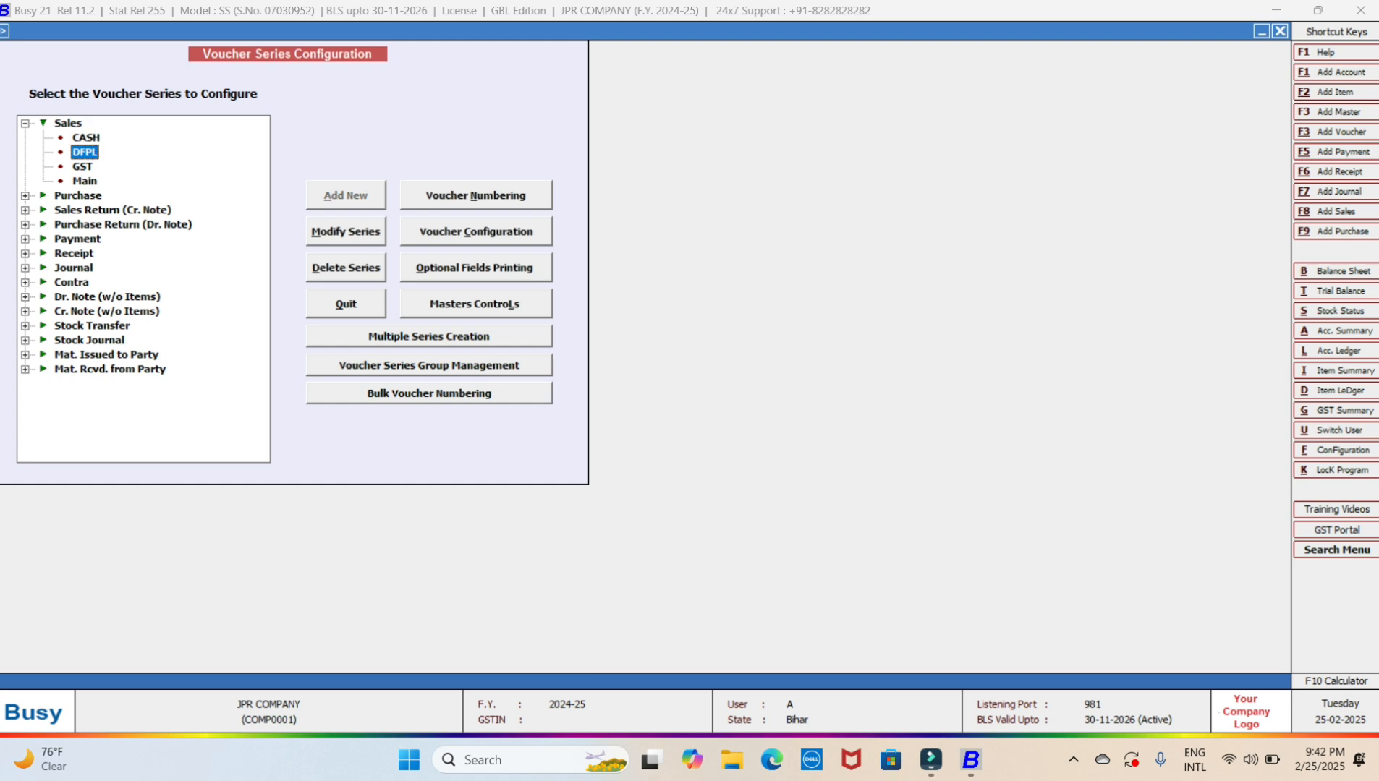
pyautogui.press('Up')
pyautogui.press('Down')
pyautogui.press('Up')
pyautogui.press('Down')
pyautogui.click(84, 152)
pyautogui.click(81, 166)
pyautogui.click(475, 196)
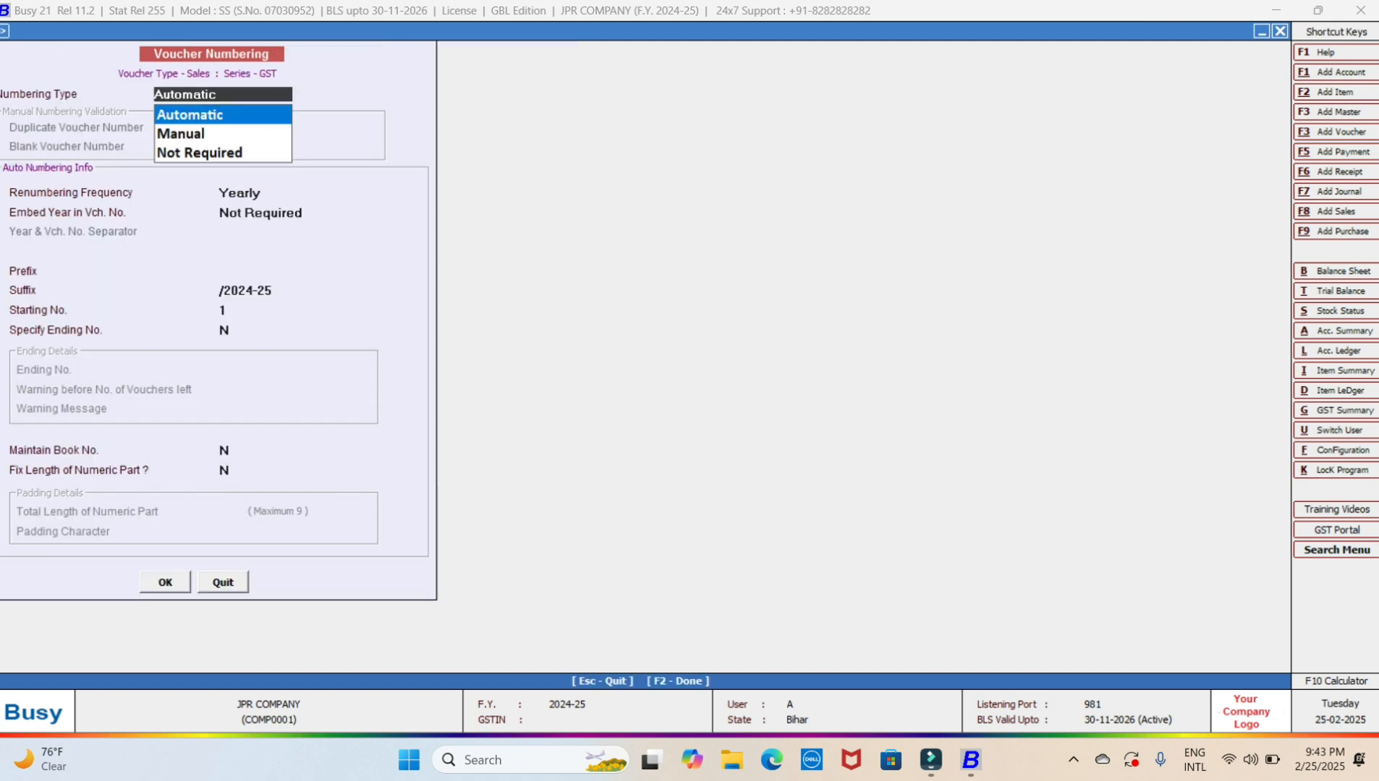
# Set the Sales GST series numbering to Manual with Warning Only for duplicate and blank voucher numbers, and save it.
pyautogui.press('Down')
pyautogui.press('Return')
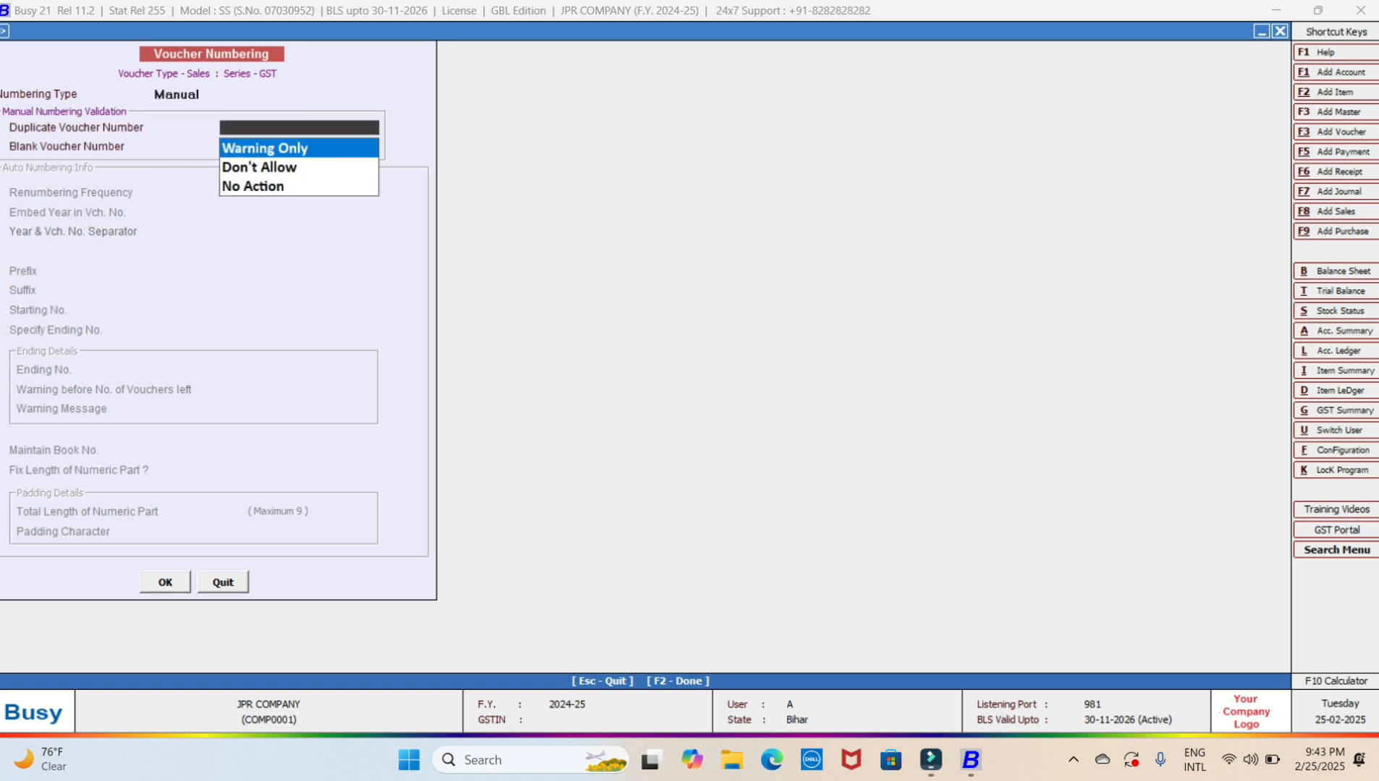
pyautogui.press('Return')
pyautogui.press('Return')
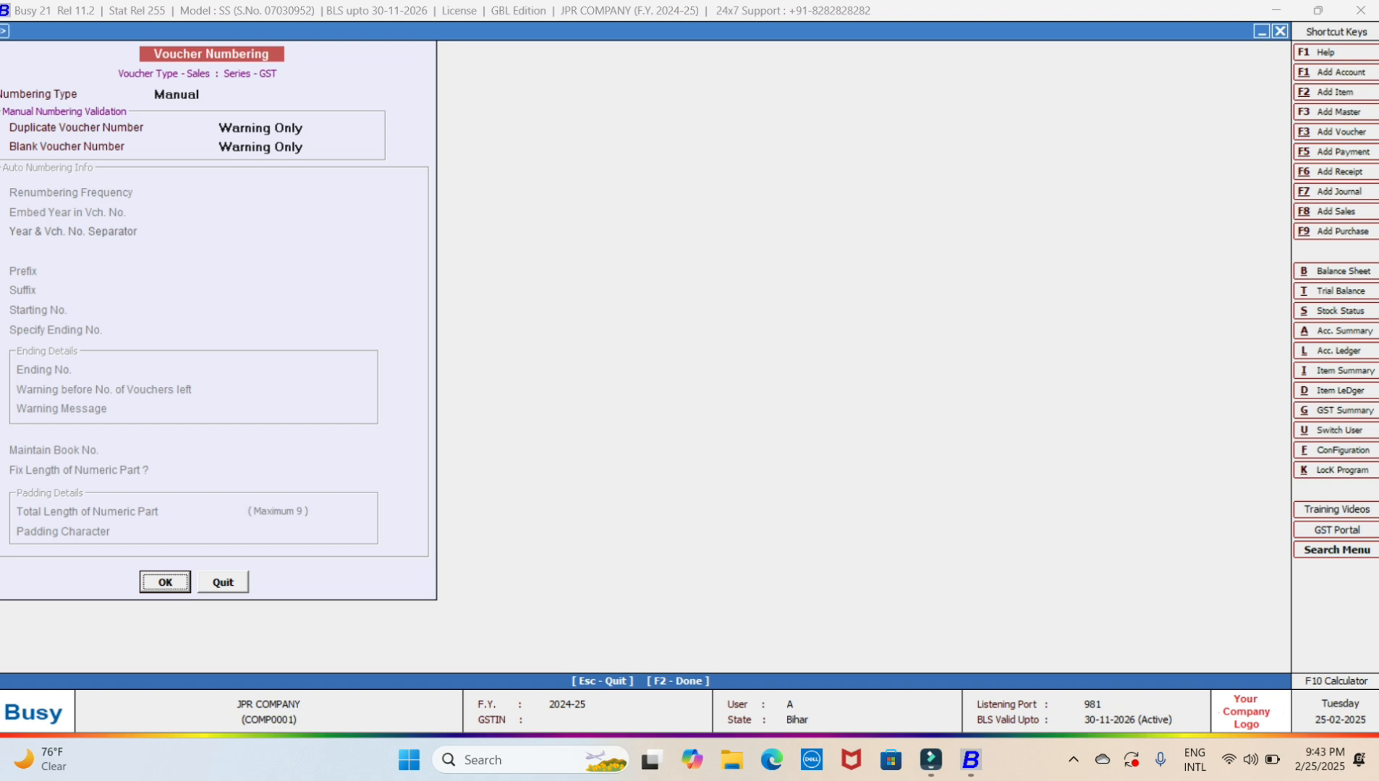
pyautogui.press('Return')
pyautogui.press('Escape')
pyautogui.press('Escape')
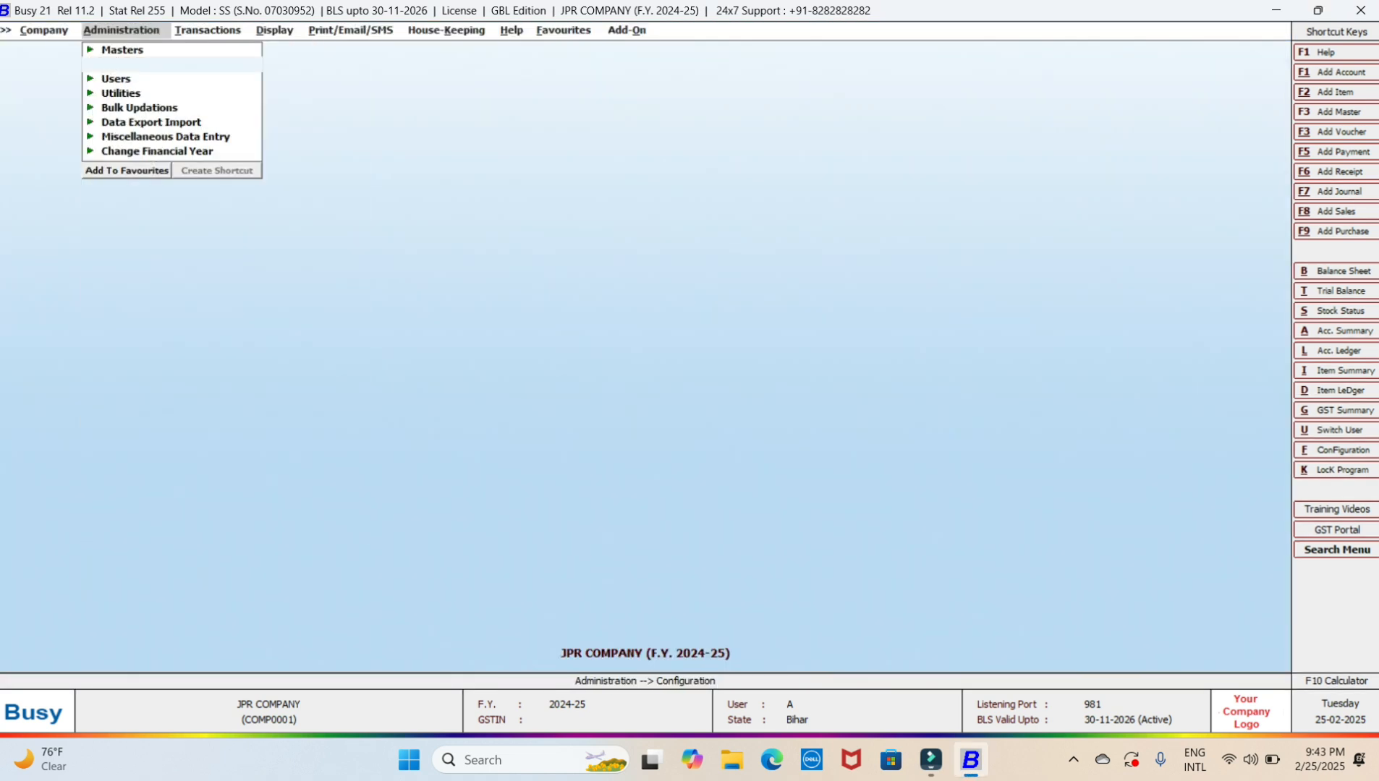
# Open a new Sales voucher with the GST series, check how its voucher number field behaves, and quit without saving.
pyautogui.press('Escape')
pyautogui.press('Right')
pyautogui.press('Return')
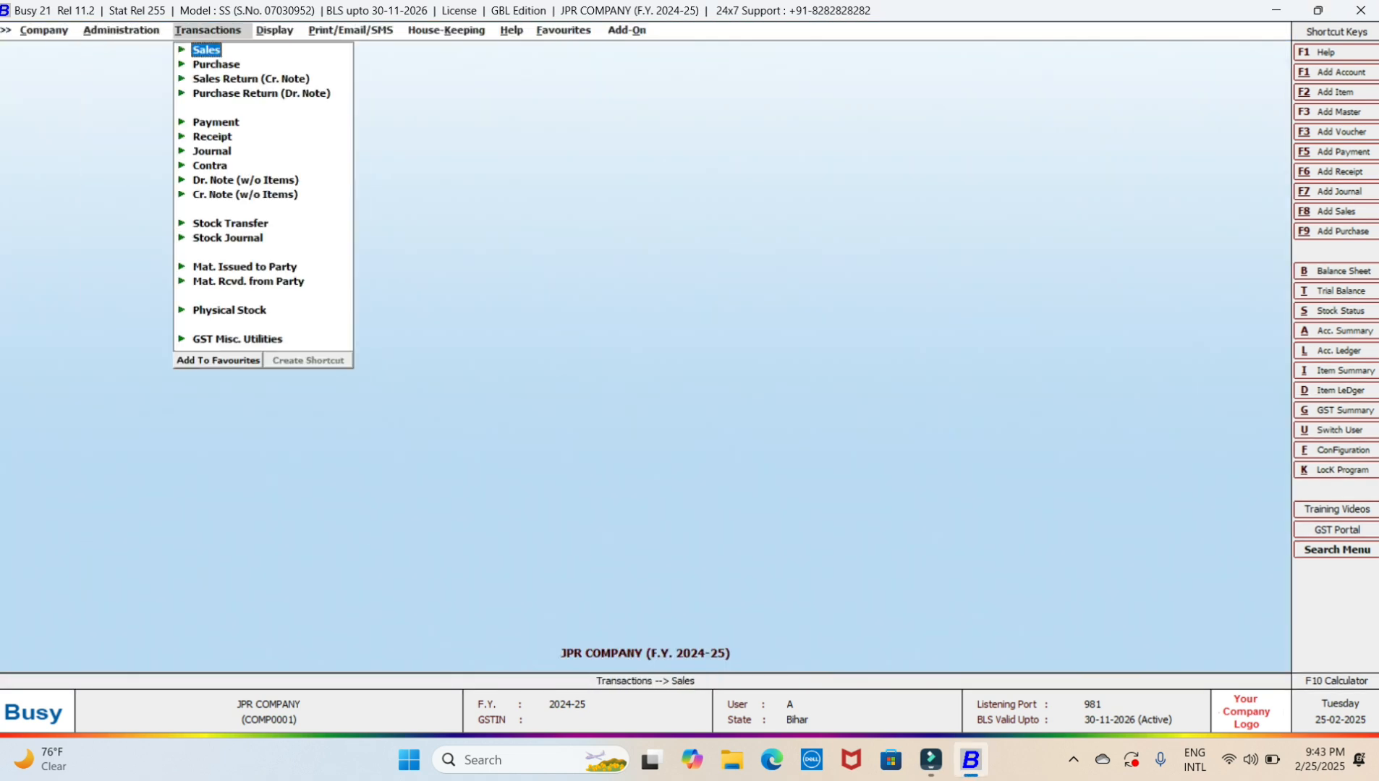
pyautogui.press('Return')
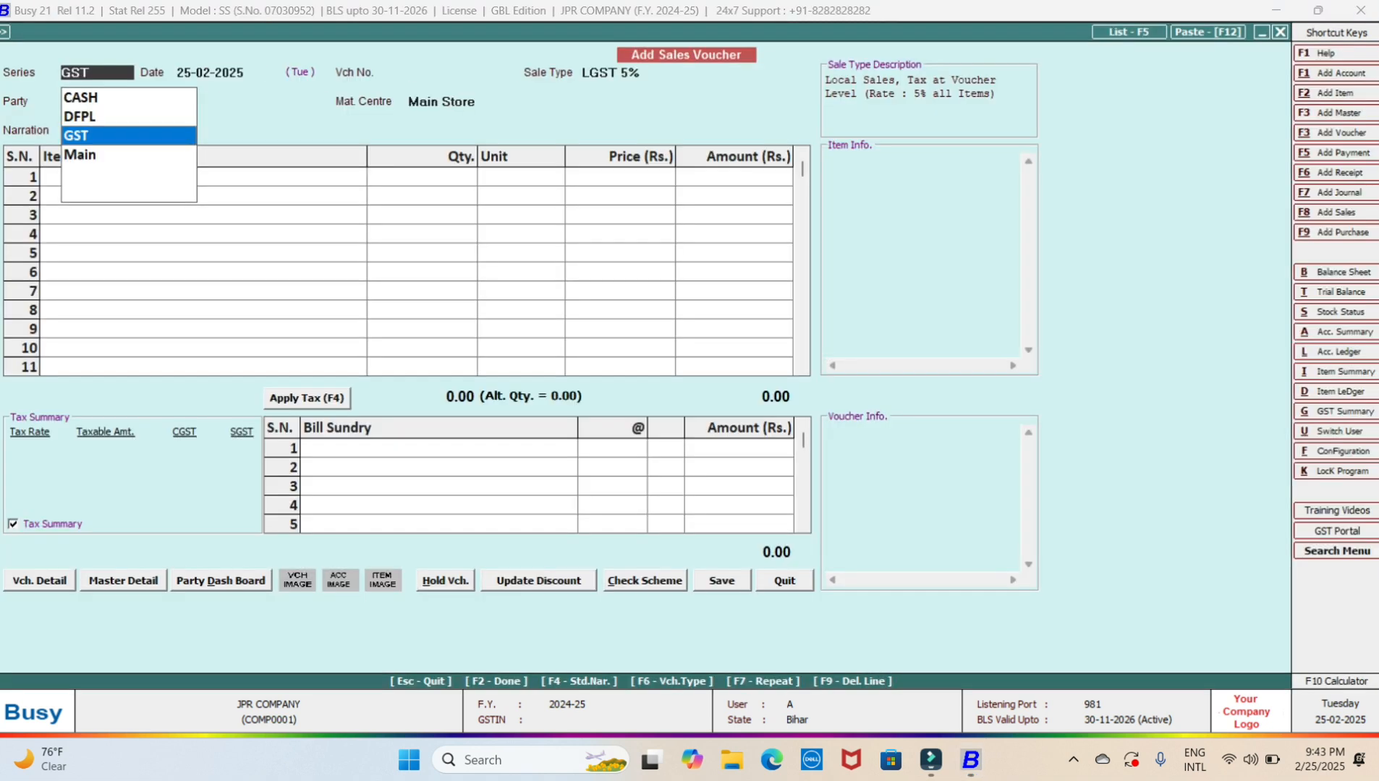
pyautogui.press('Return')
pyautogui.press('Return')
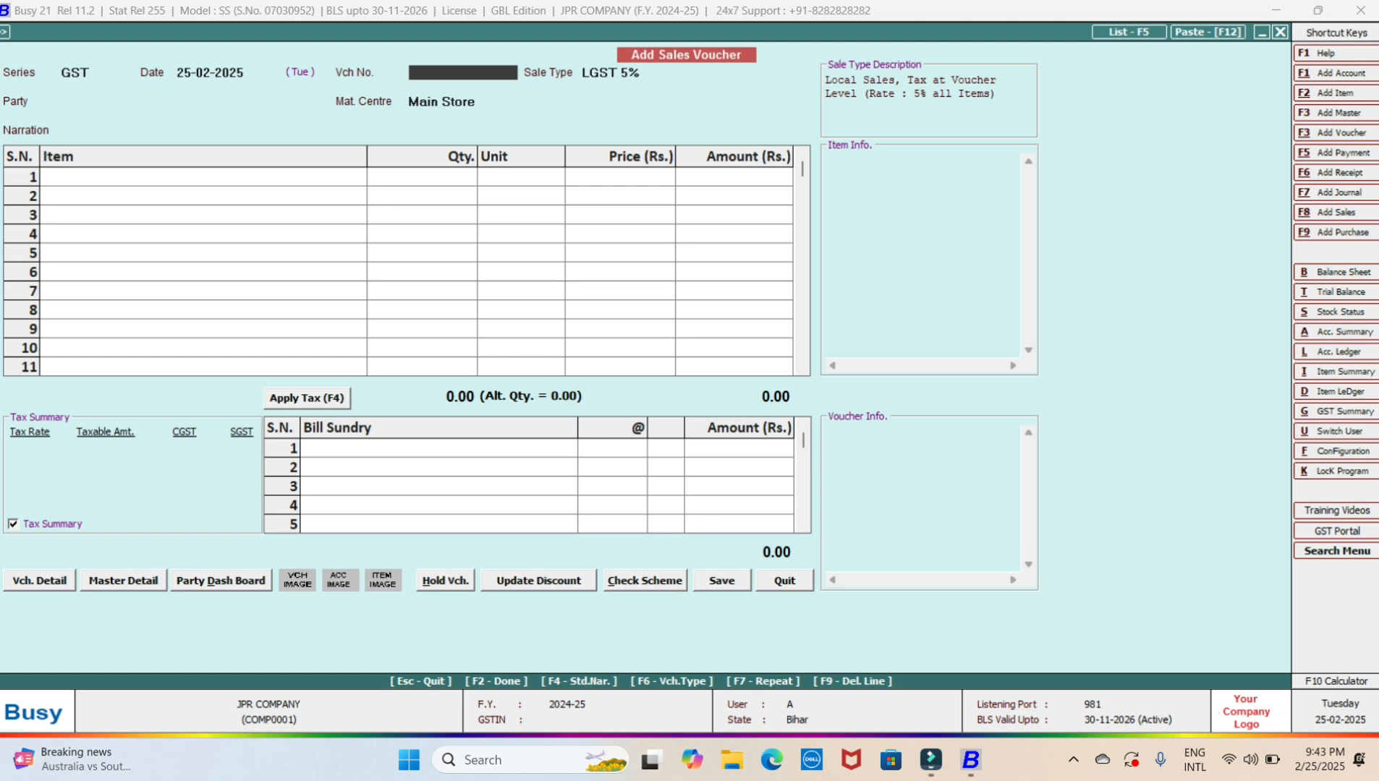
pyautogui.press('Escape')
pyautogui.press('Return')
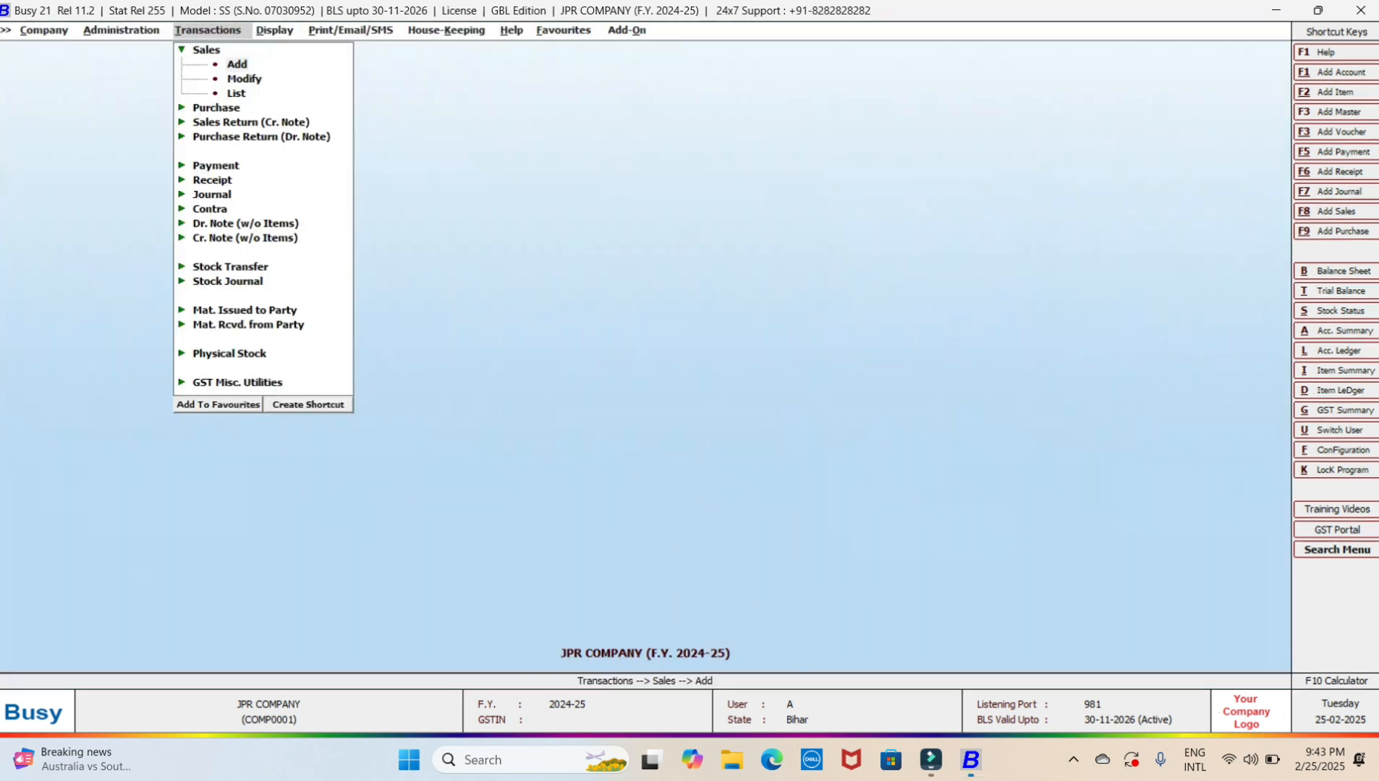
# Open Voucher Series Configuration and bring up the voucher numbering of the Sales GST series.
pyautogui.press('Left')
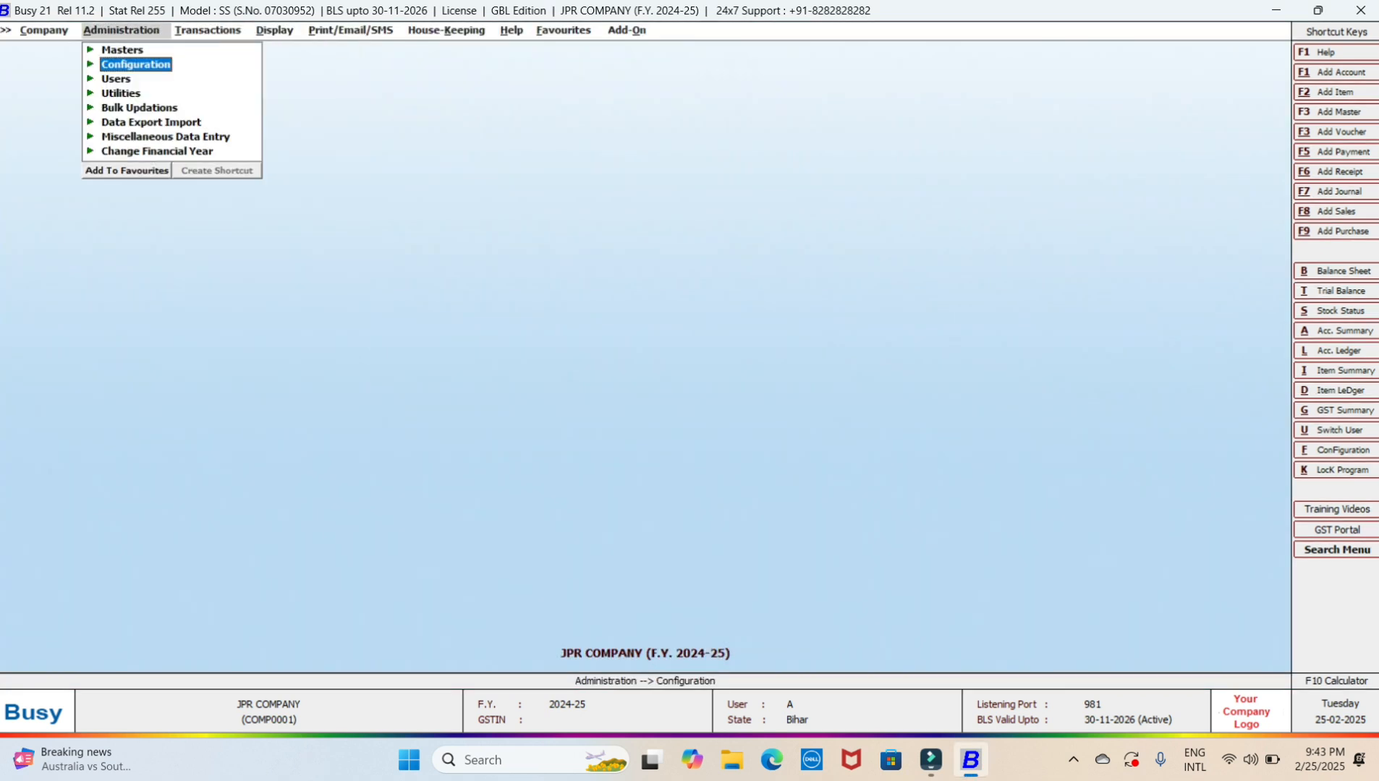
pyautogui.press('Return')
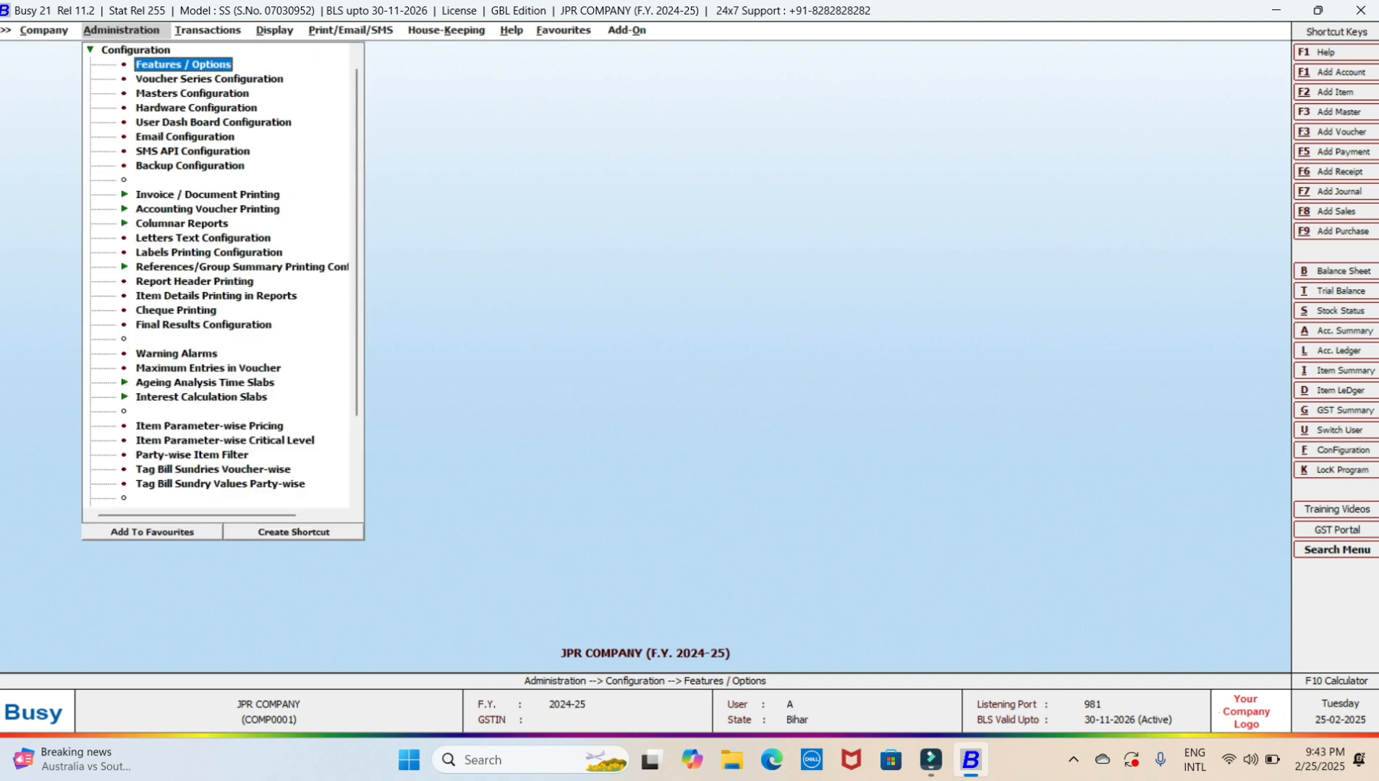
pyautogui.press('Down')
pyautogui.press('Return')
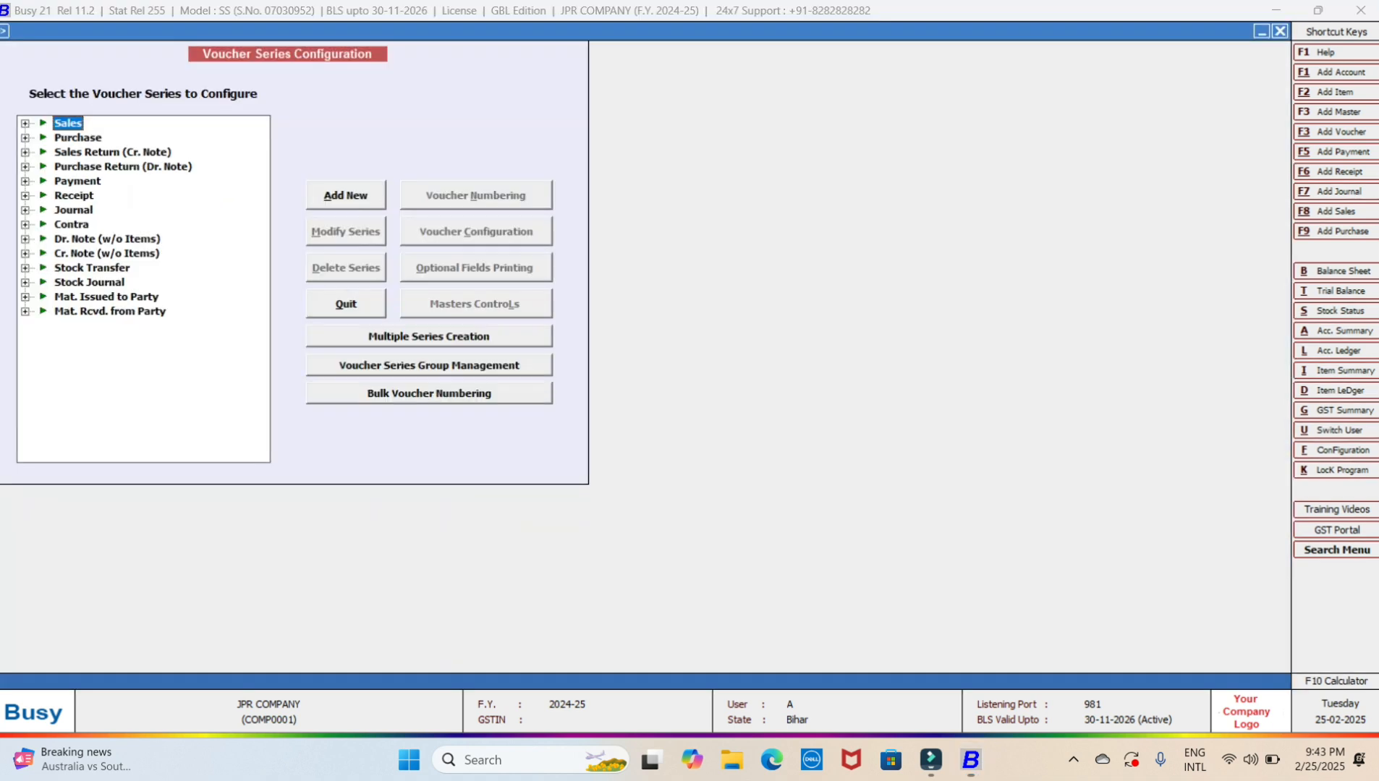
pyautogui.press('Right')
pyautogui.press('Down')
pyautogui.press('Down')
pyautogui.press('Down')
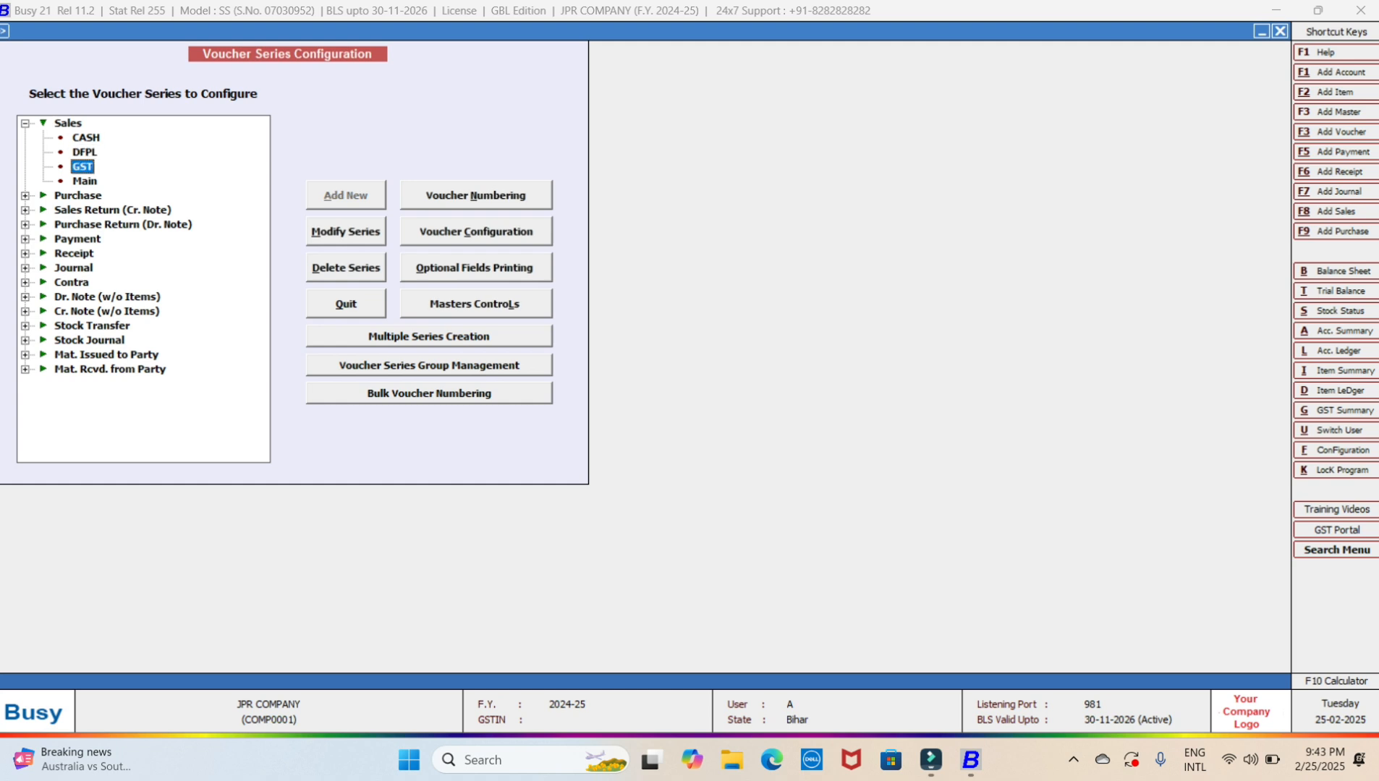
pyautogui.hotkey('alt', 'n')
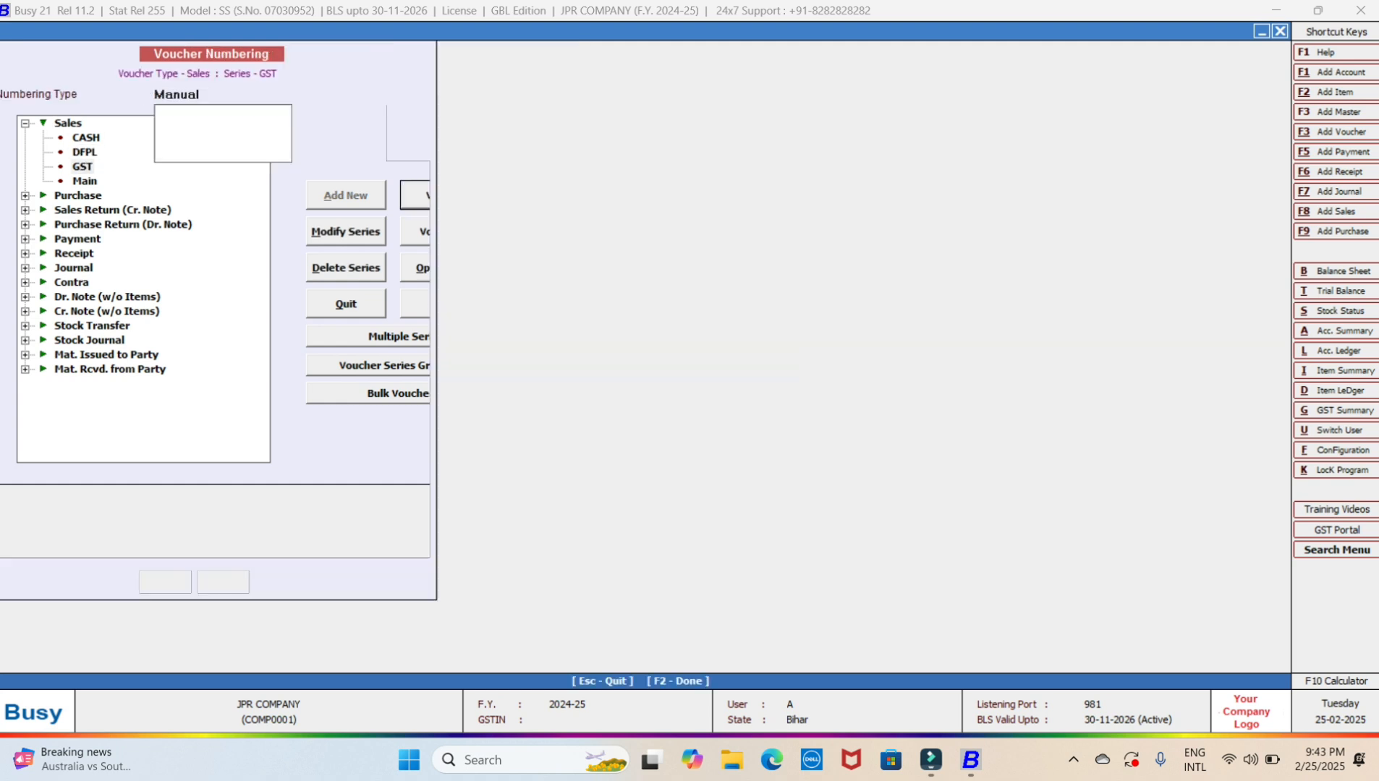
# Set the Sales GST series to Automatic numbering, renumbered Yearly without an embedded year, and save it without renumbering existing vouchers.
pyautogui.press('Up')
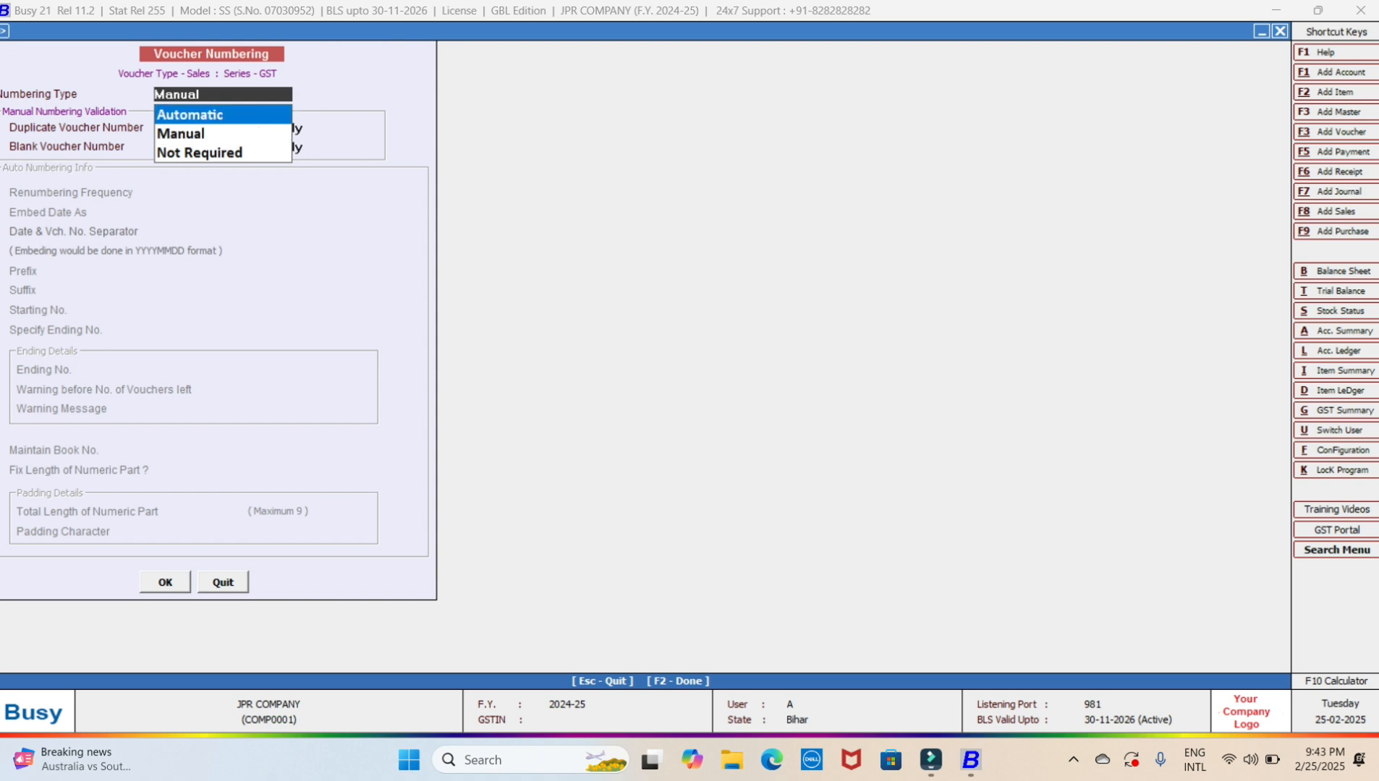
pyautogui.press('Return')
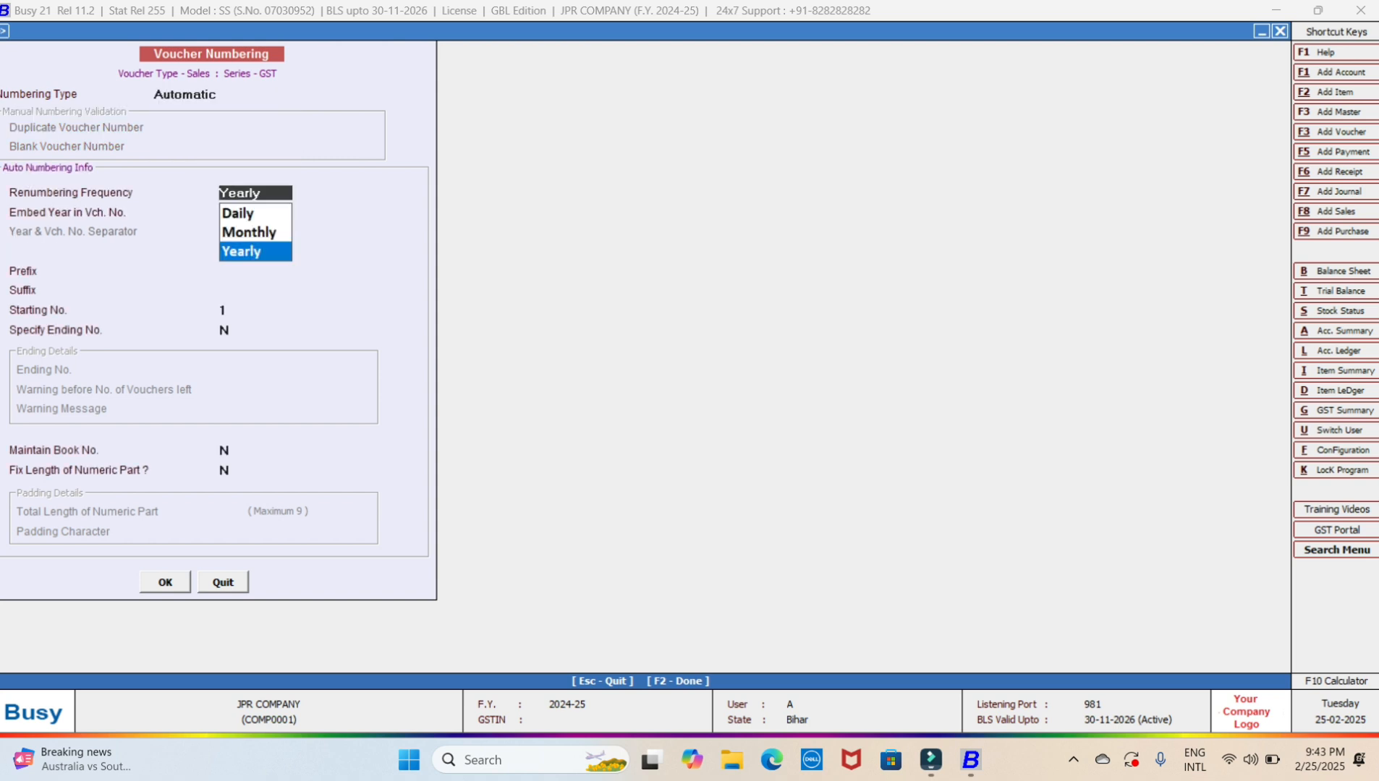
pyautogui.press('Return')
pyautogui.press('Return')
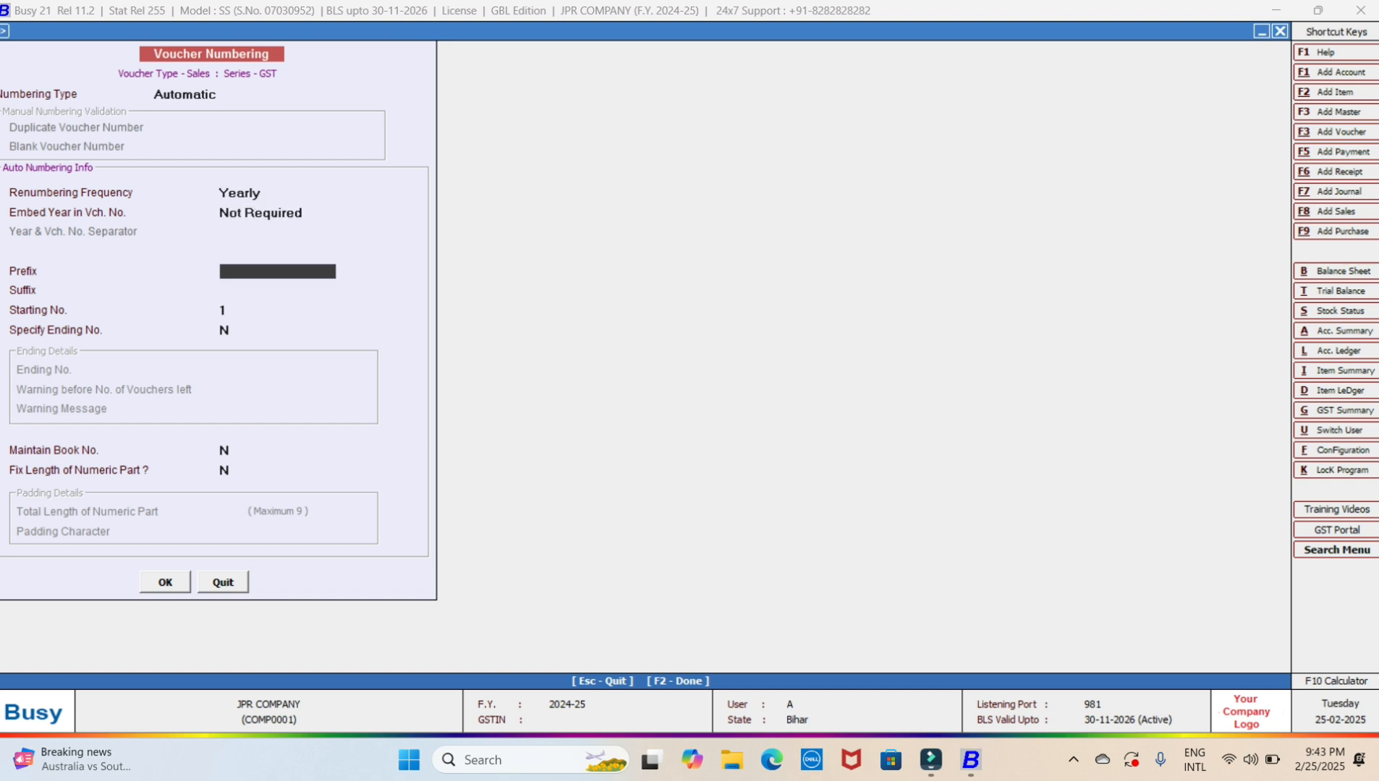
pyautogui.press('F2')
pyautogui.press('Return')
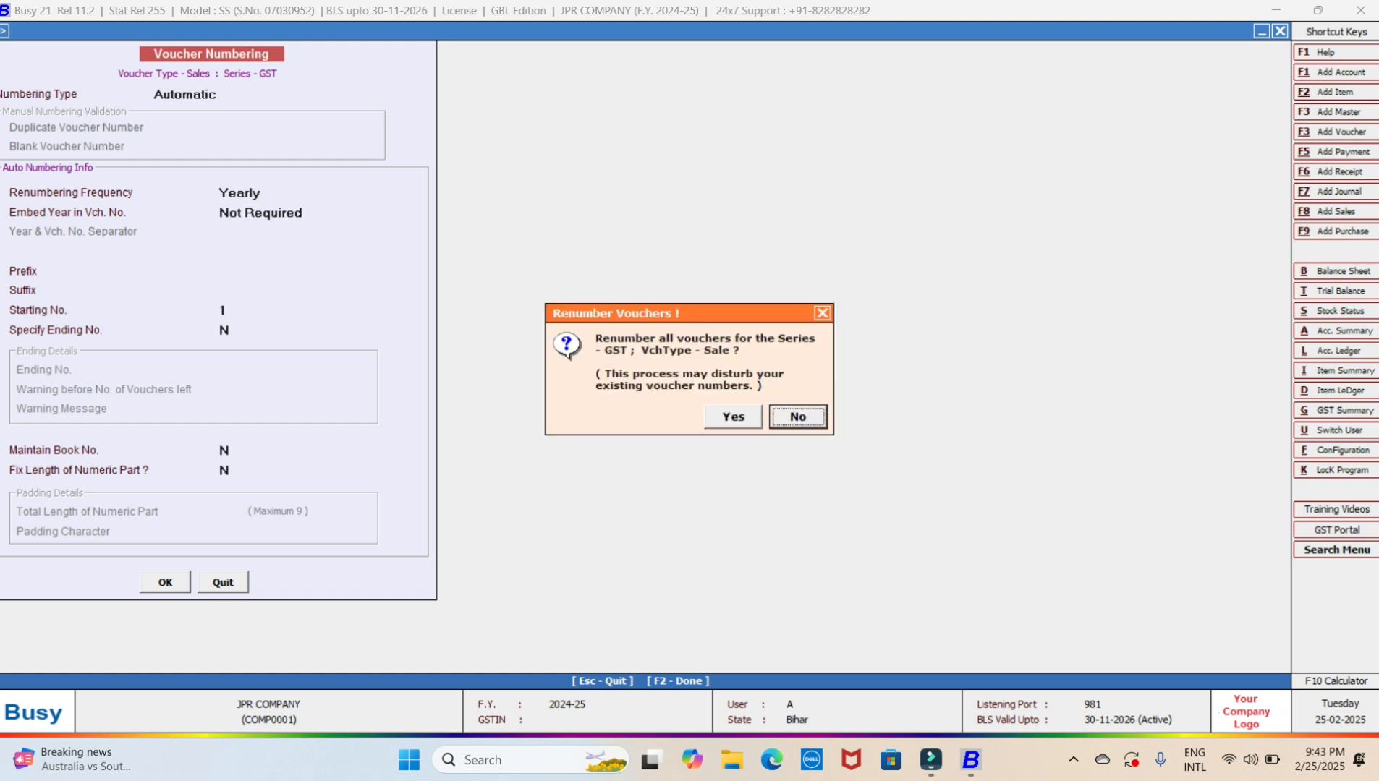
pyautogui.press('Return')
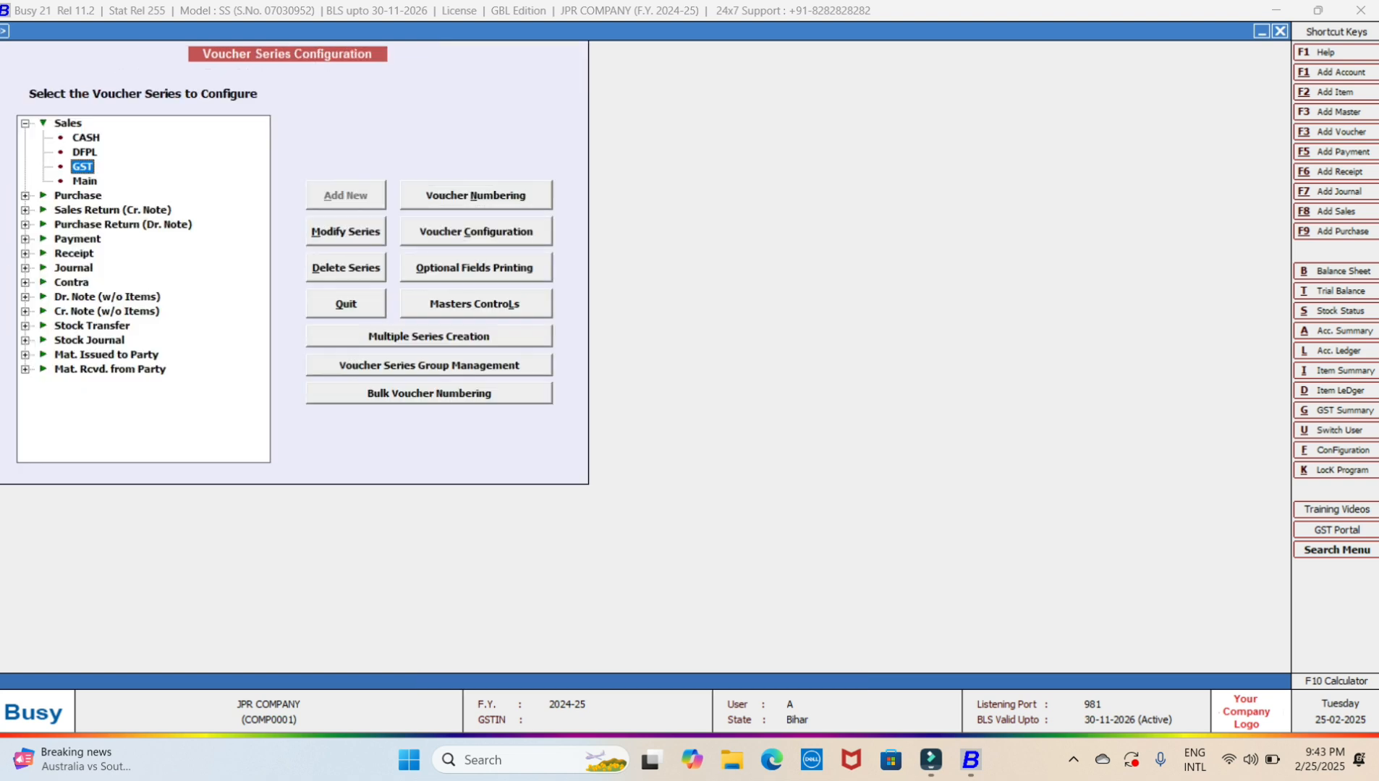
# Open a new Sales voucher with the GST series, check its automatic voucher number, and quit without saving.
pyautogui.press('Escape')
pyautogui.press('Right')
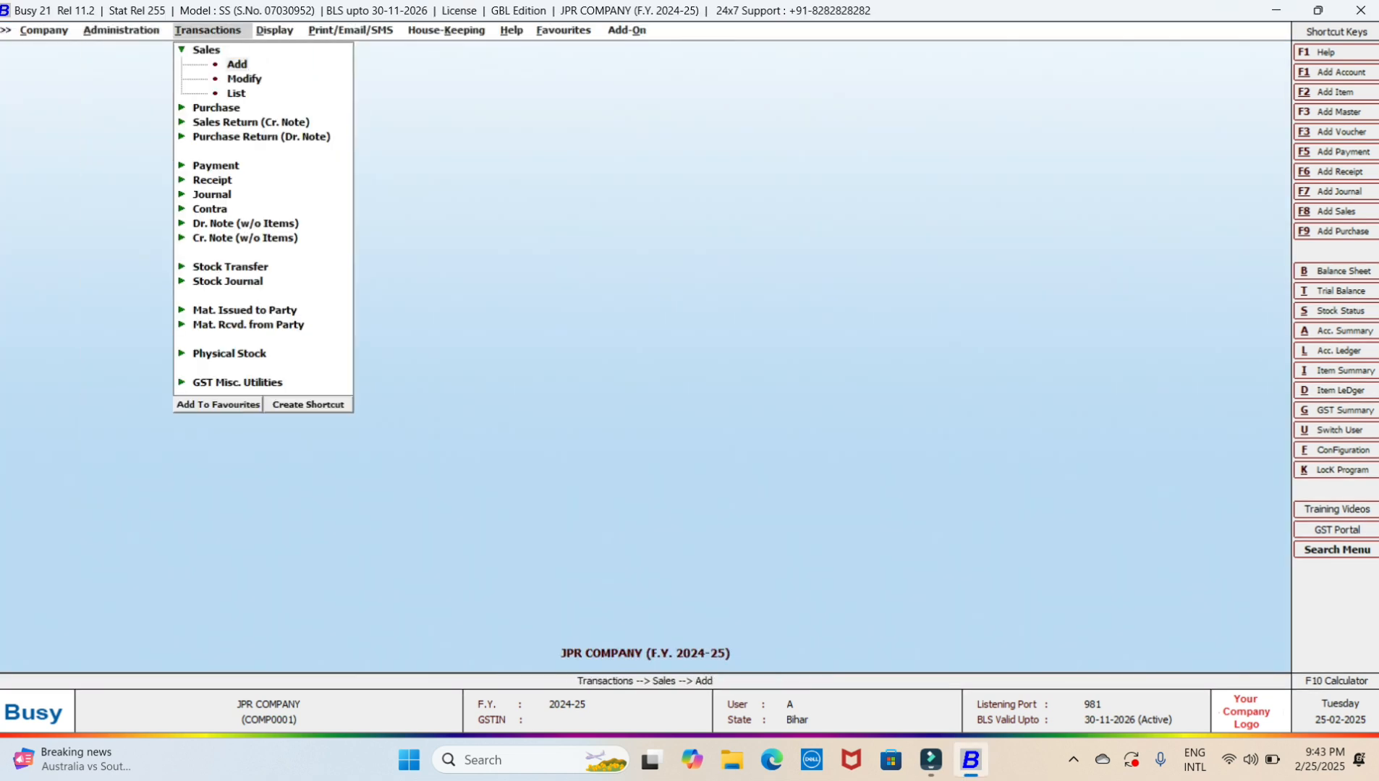
pyautogui.press('Return')
pyautogui.press('Return')
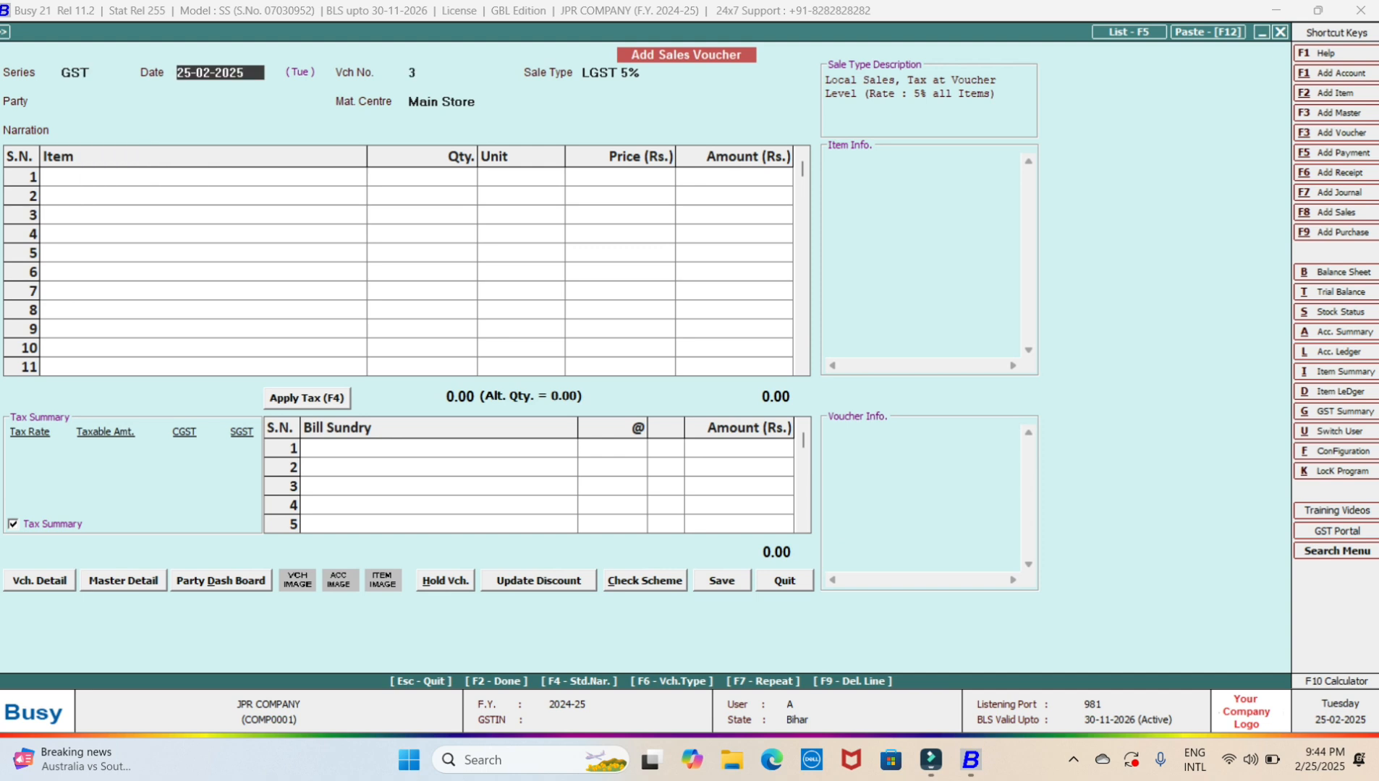
pyautogui.press('Return')
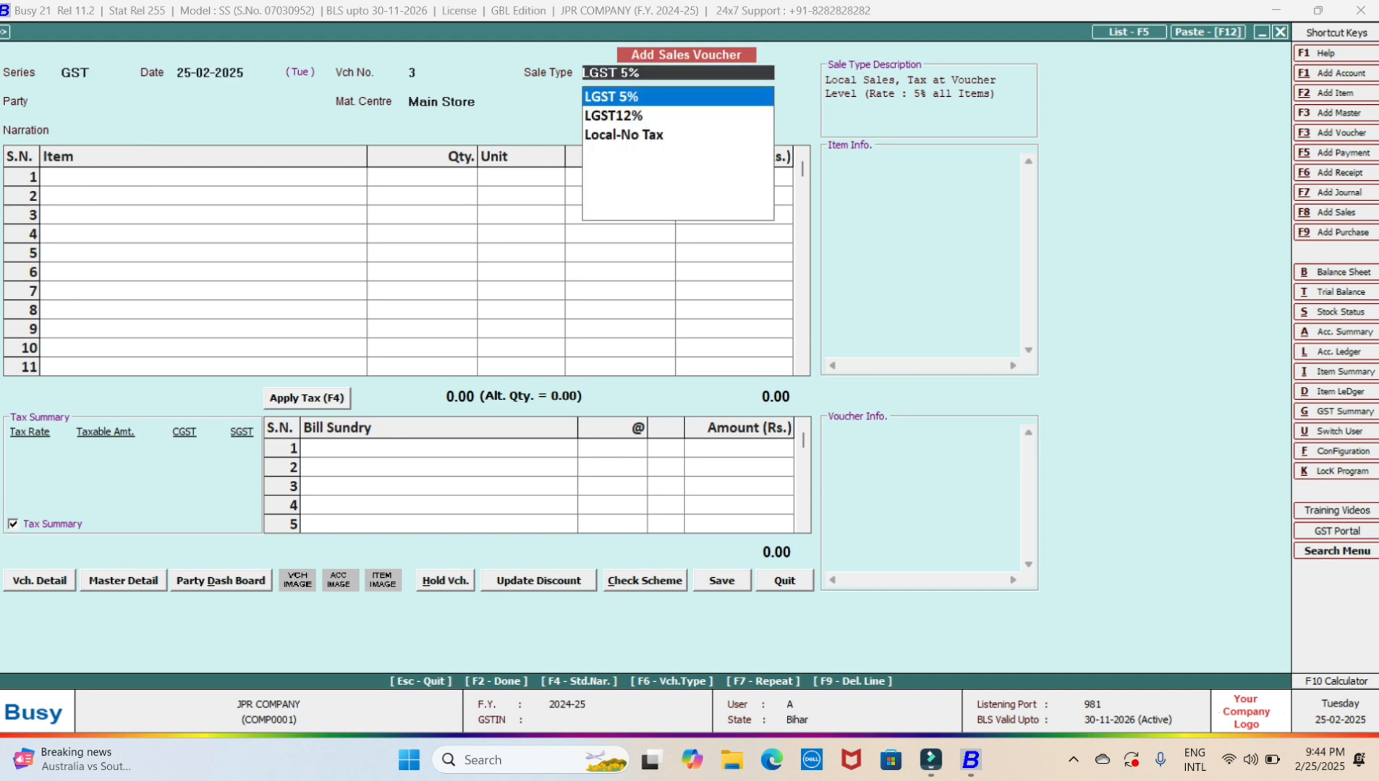
pyautogui.press('Return')
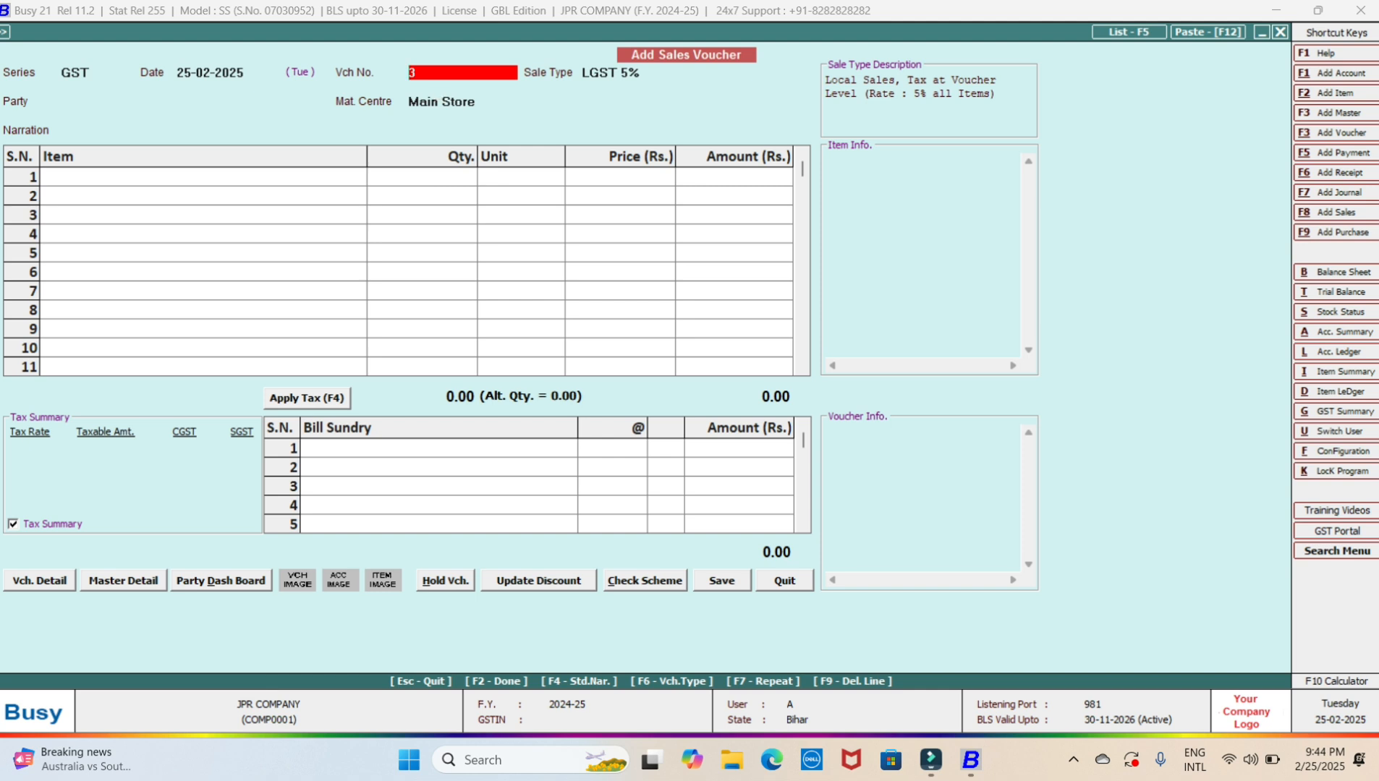
pyautogui.press('Escape')
pyautogui.press('Return')
# Return to Voucher Series Configuration and reopen the voucher numbering of the GST series under Sales.
pyautogui.press('Left')
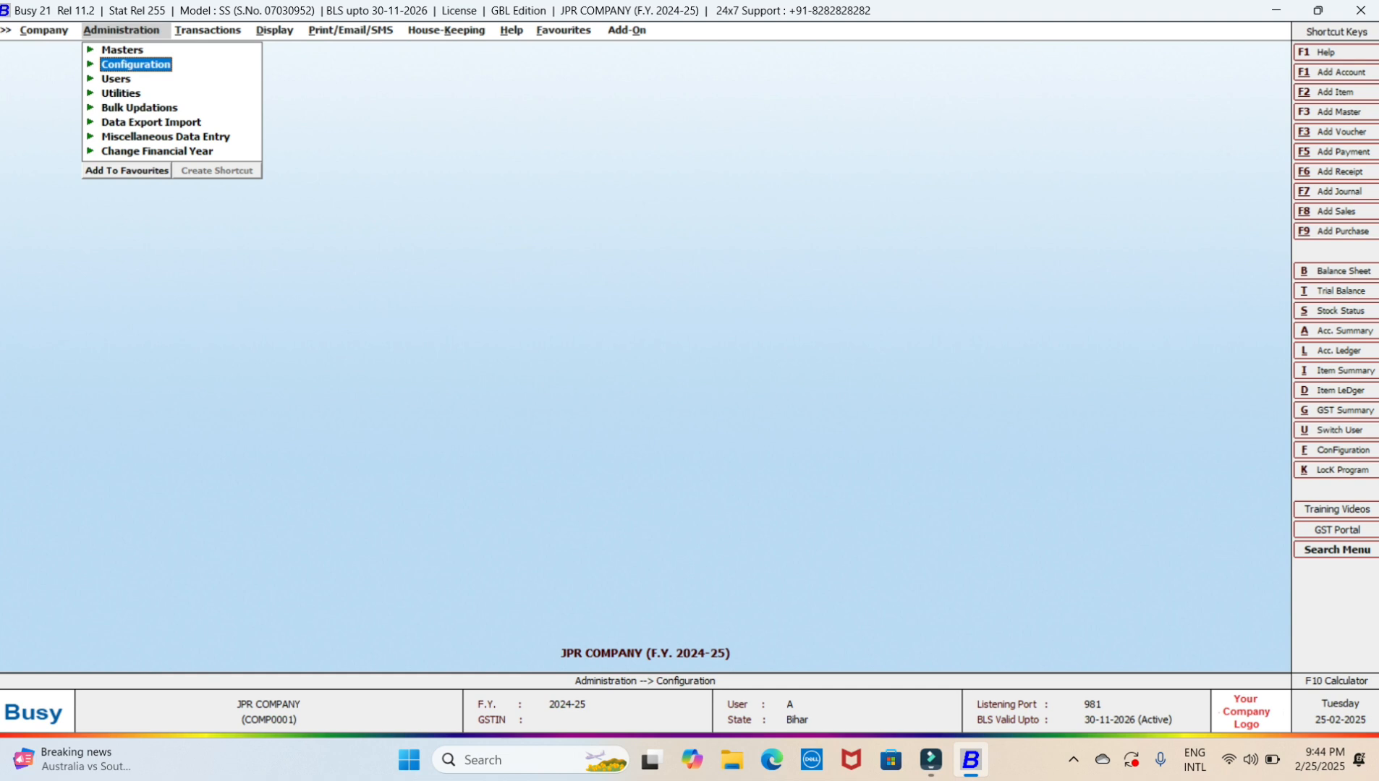
pyautogui.press('Return')
pyautogui.press('Down')
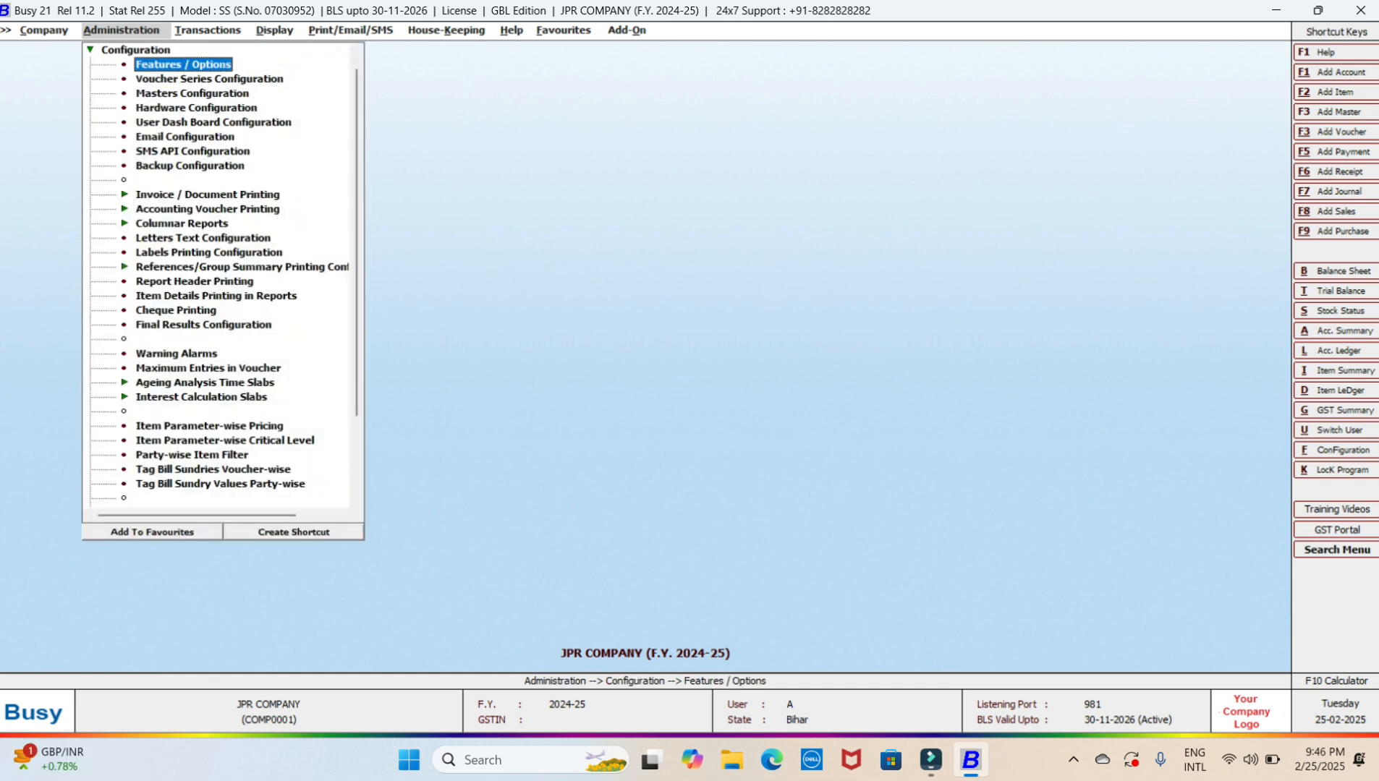
pyautogui.press('Down')
pyautogui.press('Return')
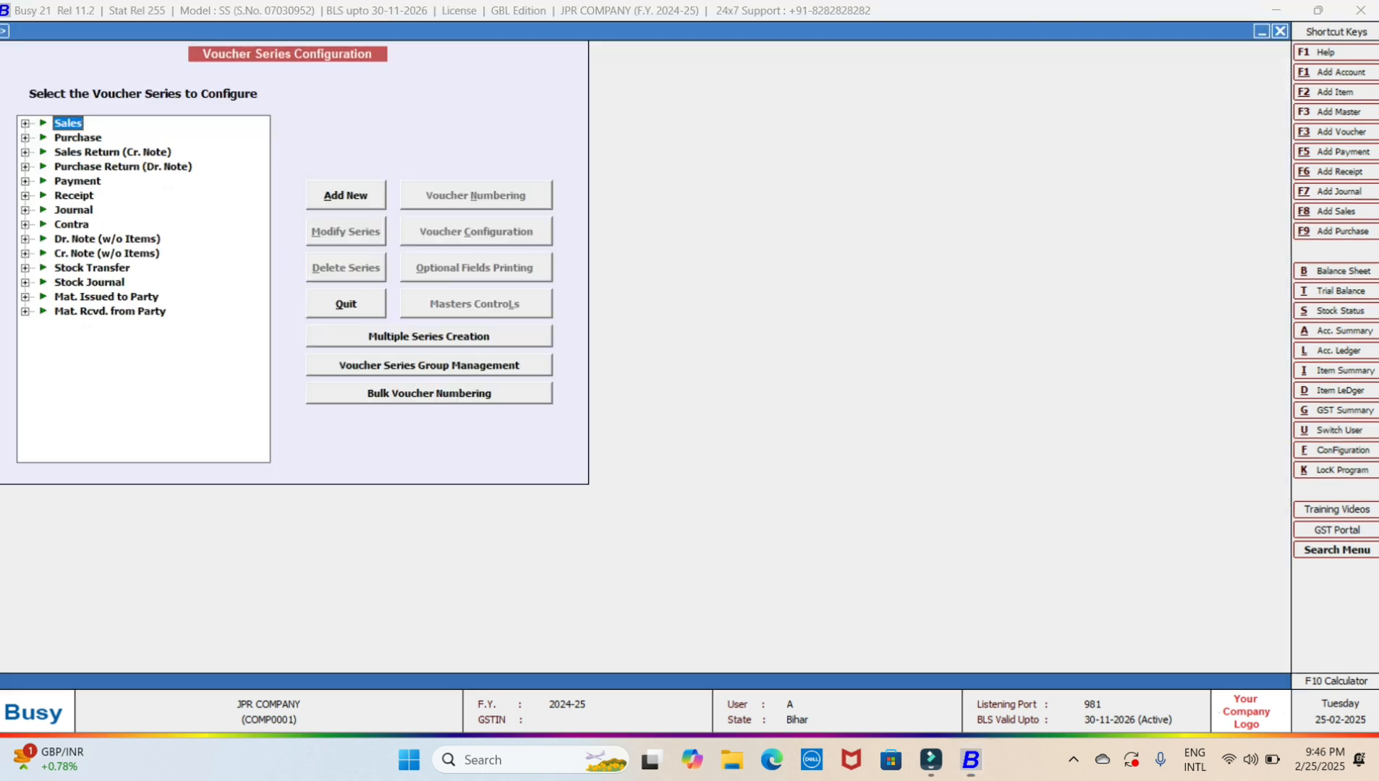
pyautogui.press('Right')
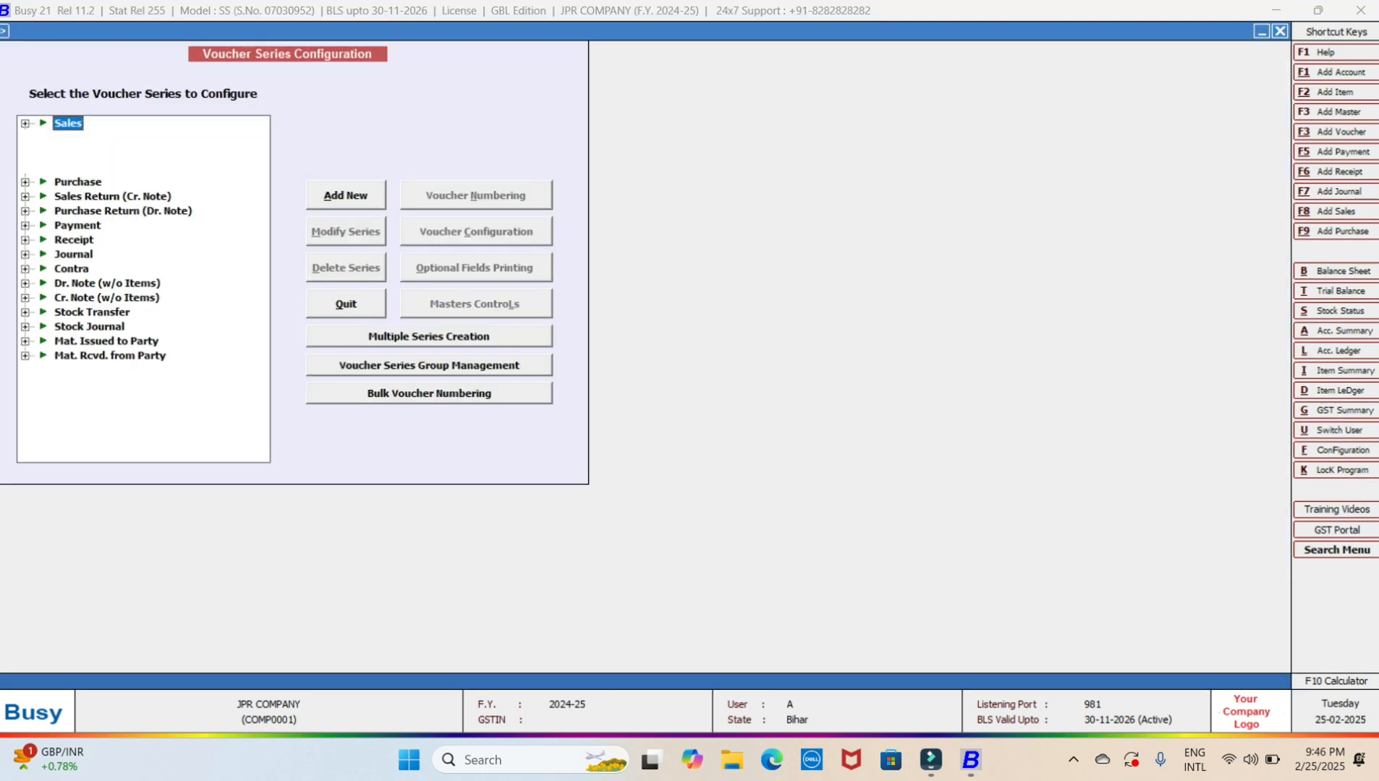
pyautogui.press('Down')
pyautogui.press('Down')
pyautogui.press('Down')
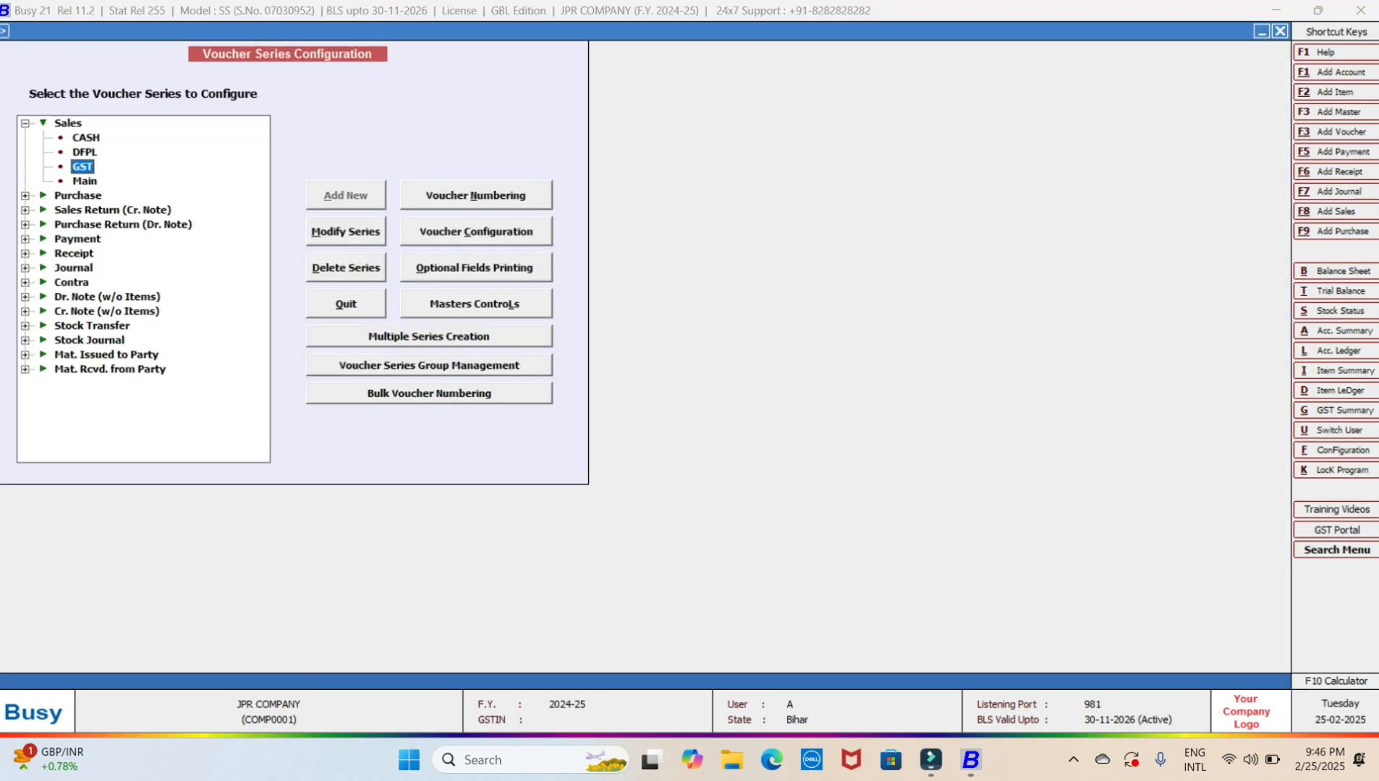
pyautogui.hotkey('alt', 'n')
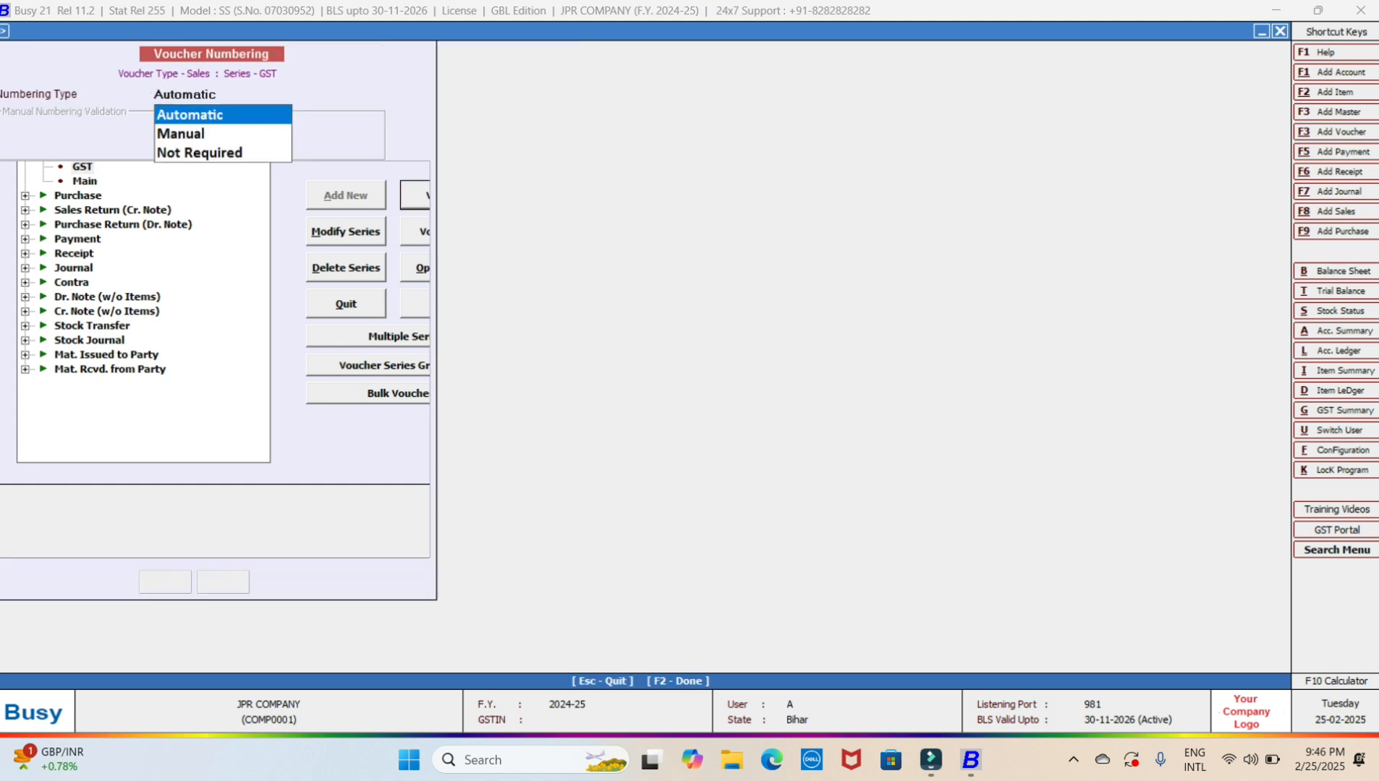
# Clear the prefix in the Sales GST series' automatic numbering and save the voucher numbering system.
pyautogui.press('Return')
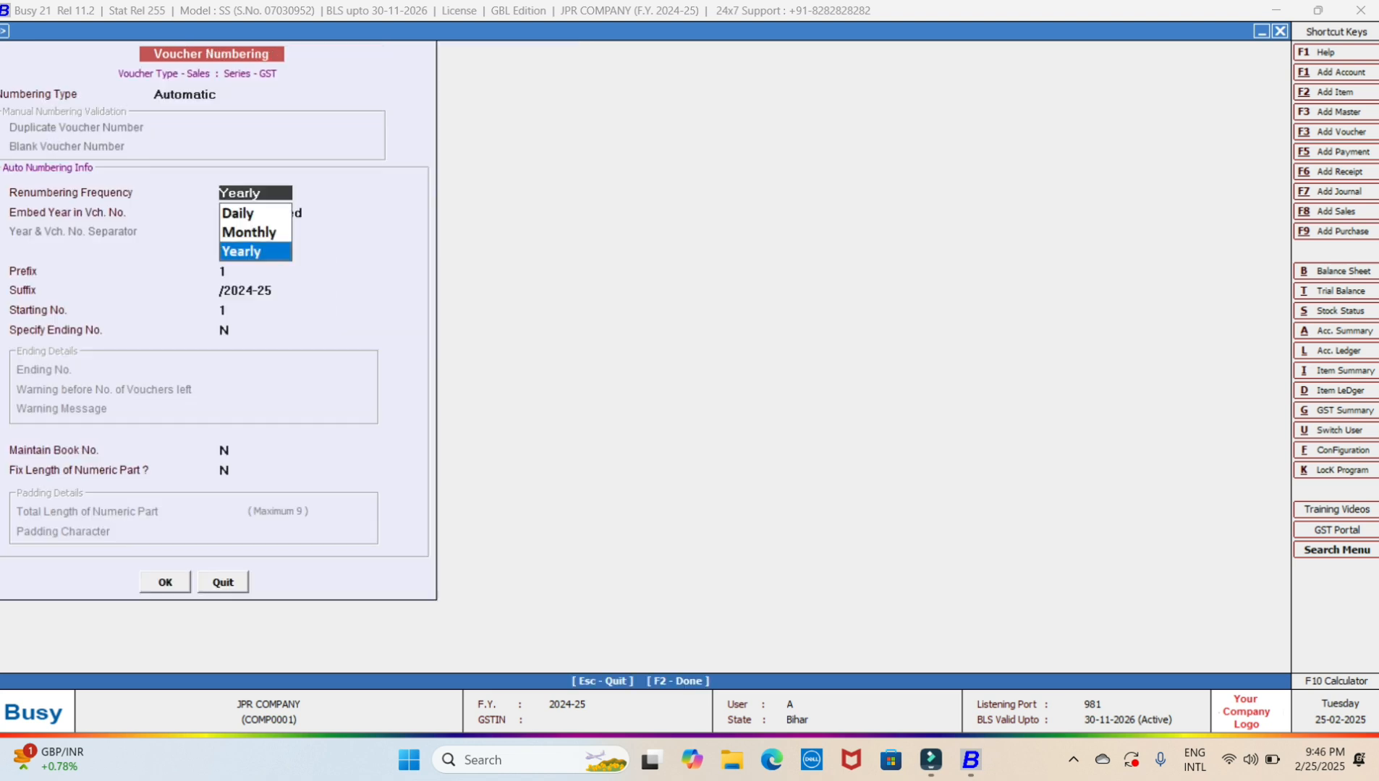
pyautogui.press('Return')
pyautogui.press('Return')
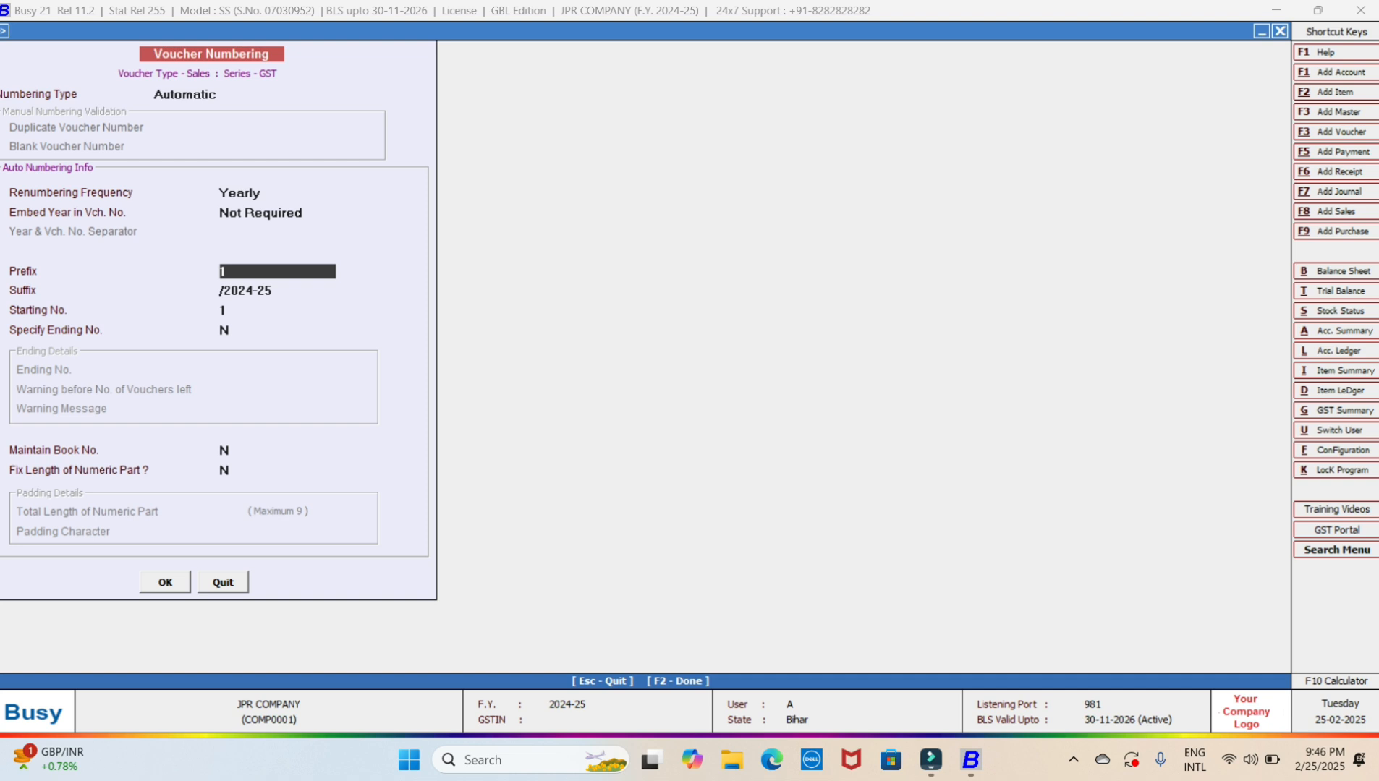
pyautogui.press('Up')
pyautogui.press('Return')
pyautogui.click(277, 290)
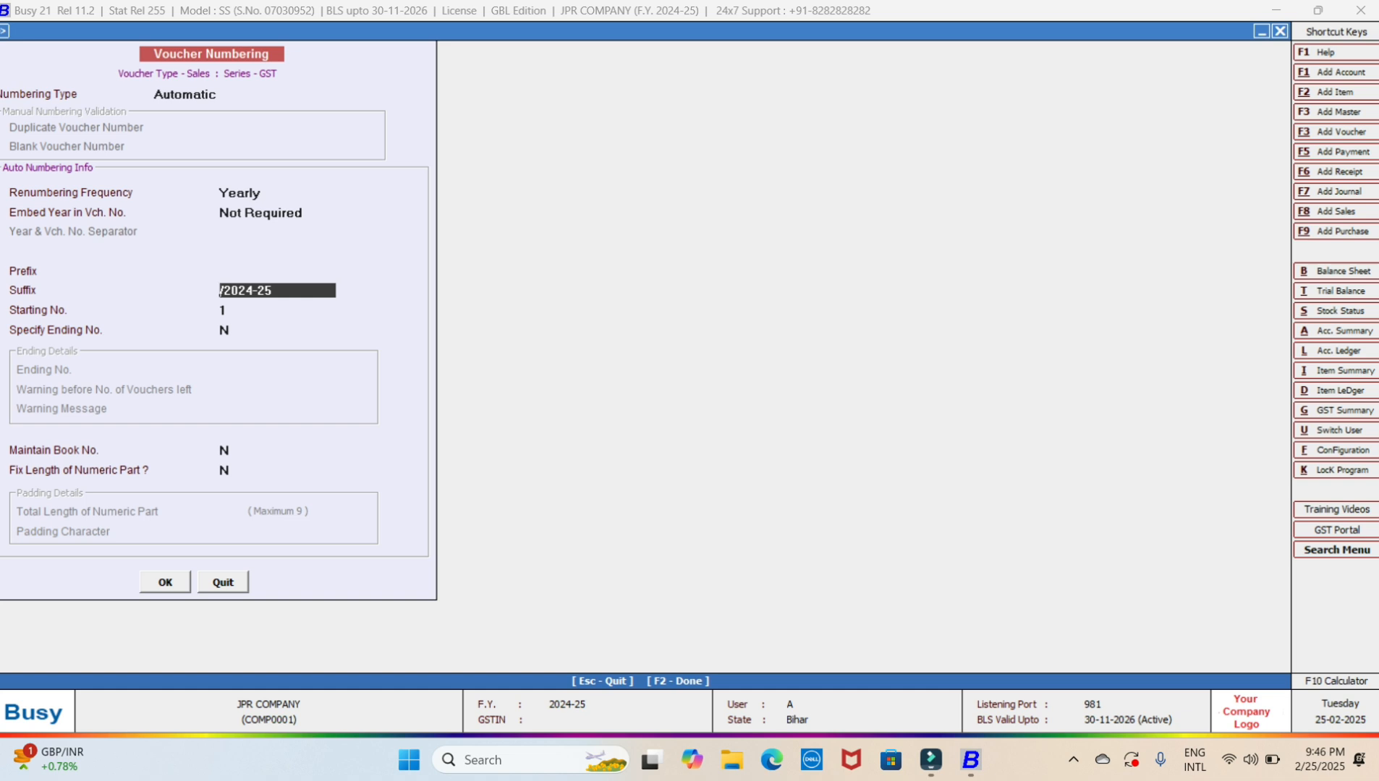
pyautogui.click(277, 311)
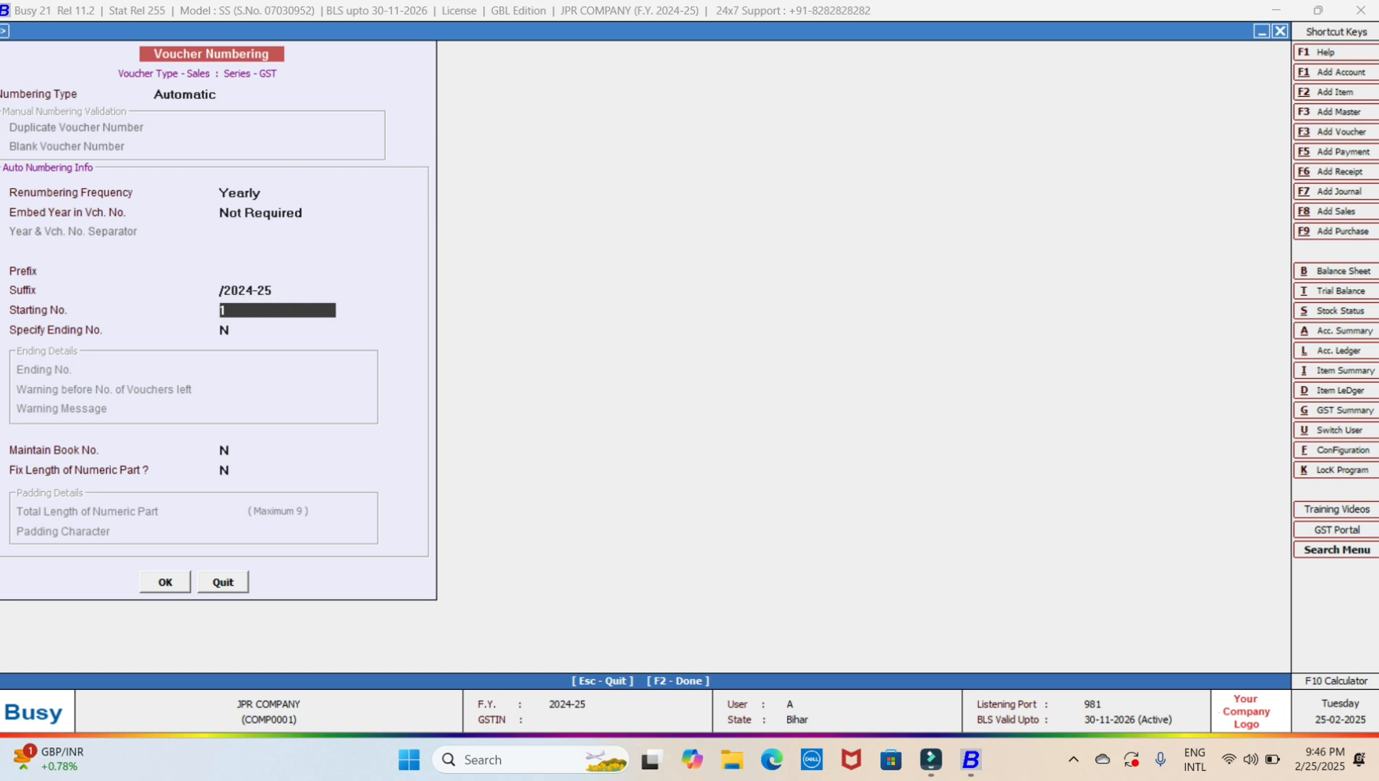
pyautogui.press('F2')
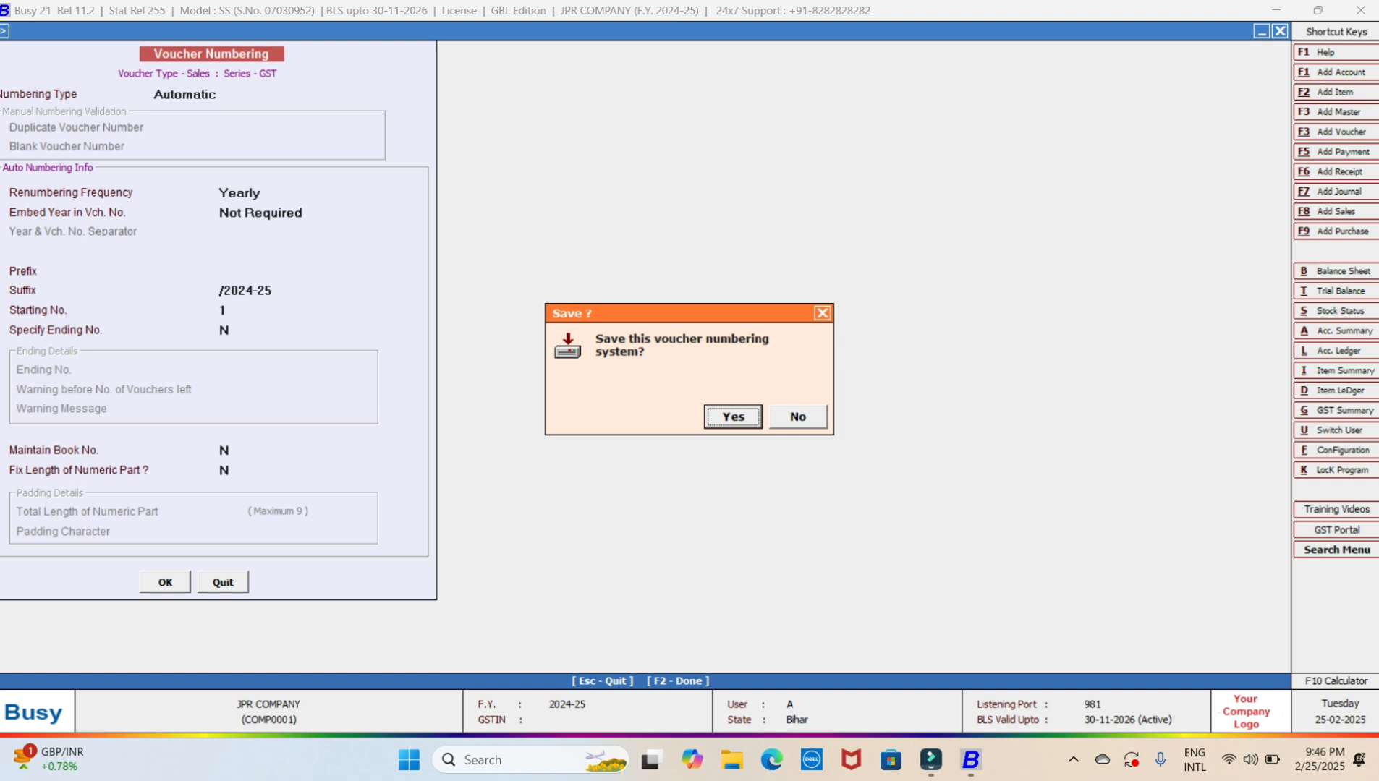
pyautogui.press('Return')
pyautogui.press('Right')
pyautogui.press('Return')
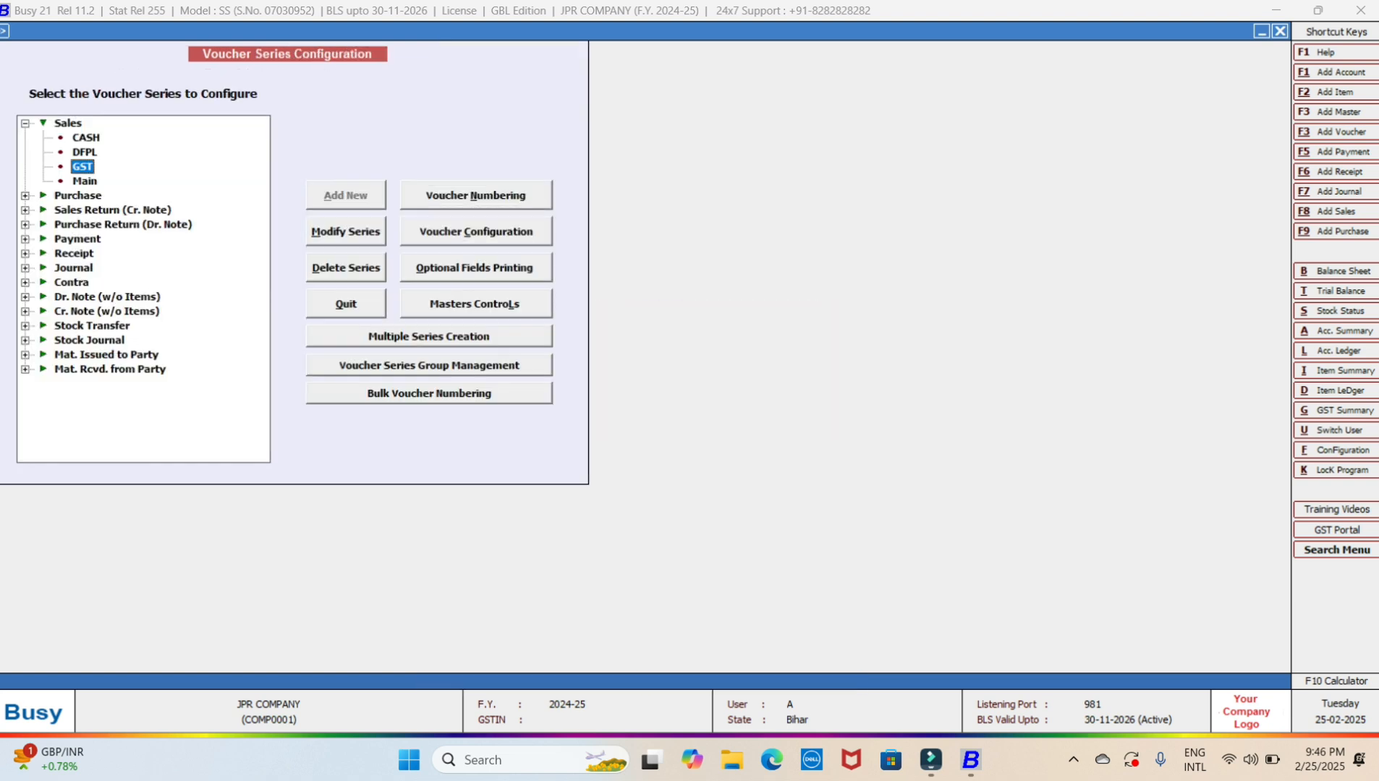
# Start another Sales voucher in the GST series to check how the suffix appears in its number, and quit it.
pyautogui.press('Escape')
pyautogui.press('Right')
pyautogui.press('Return')
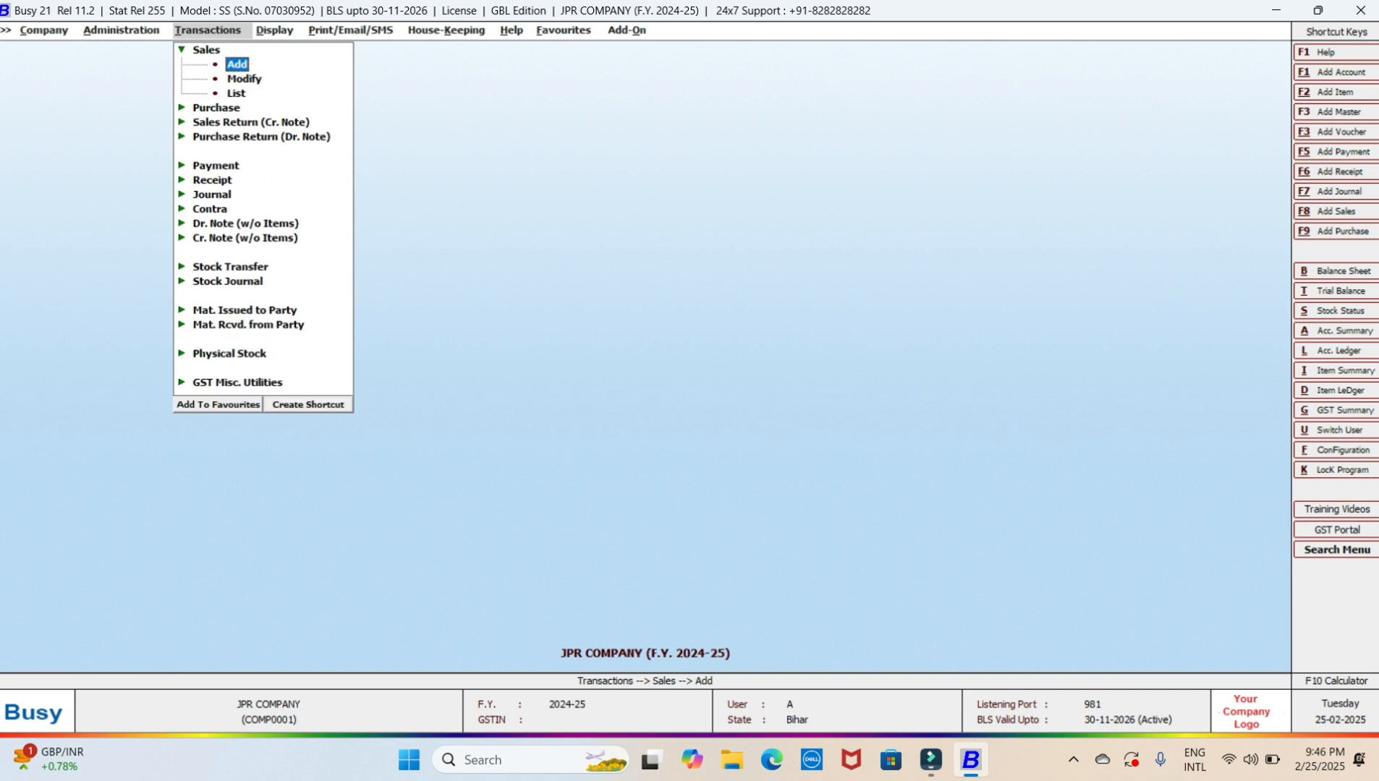
pyautogui.press('Return')
pyautogui.press('Return')
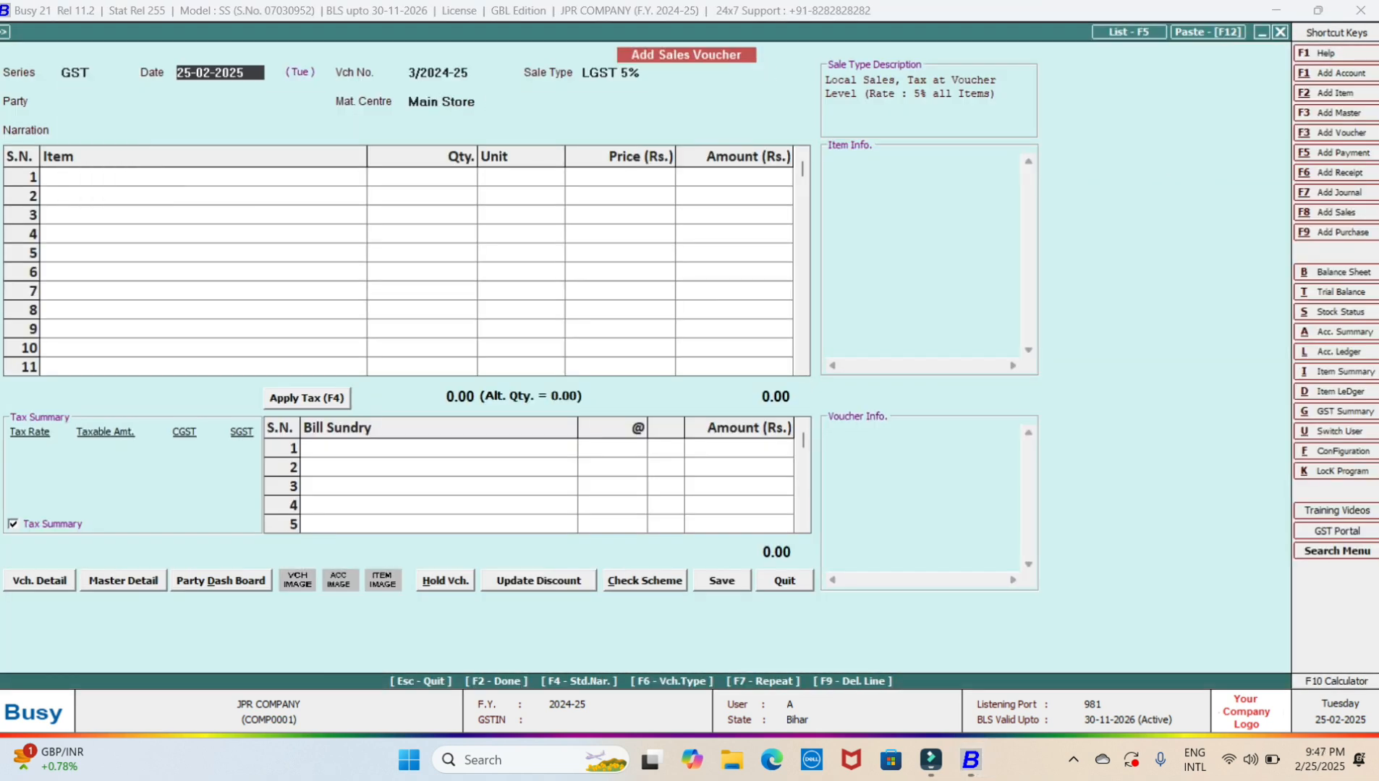
pyautogui.press('Return')
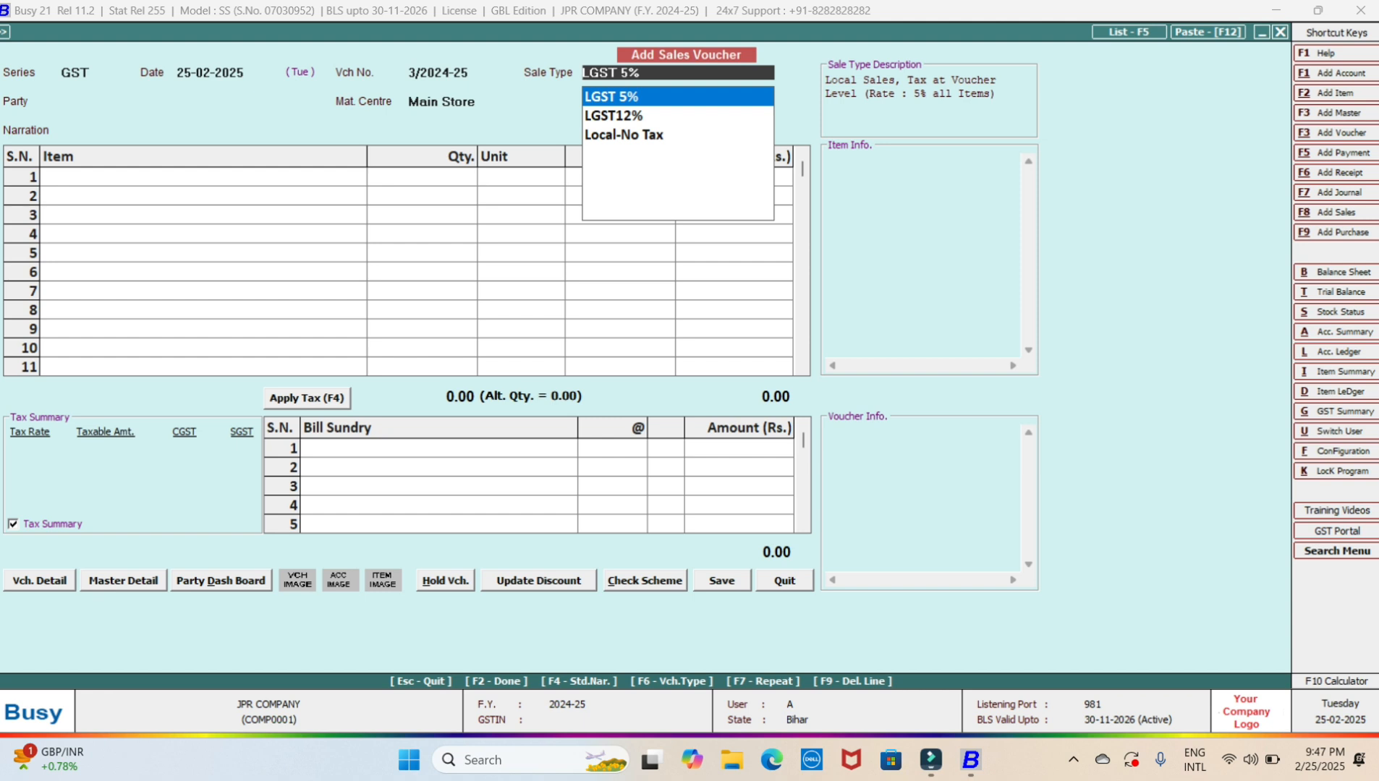
pyautogui.press('Down')
pyautogui.press('Down')
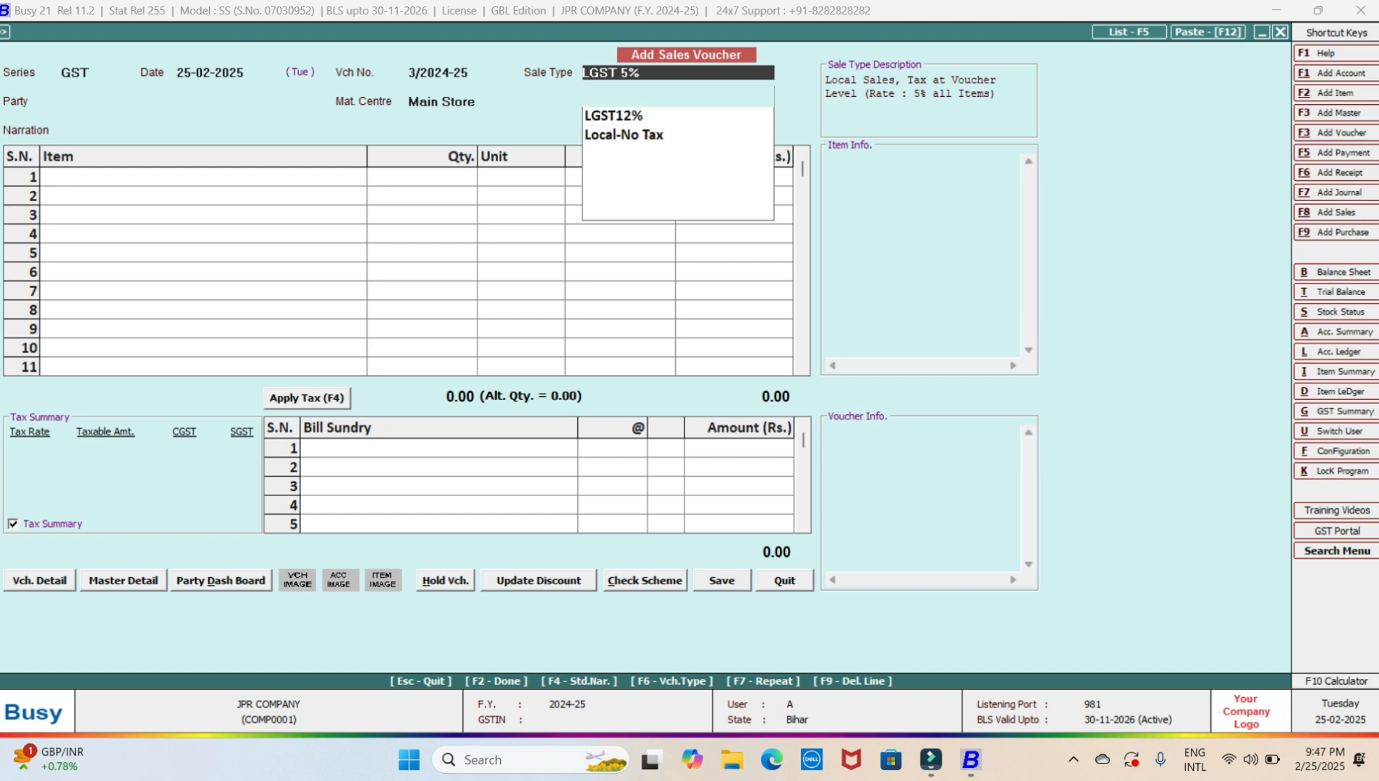
pyautogui.press('Return')
pyautogui.press('Escape')
# Open a new Purchase Return (Dr. Note) voucher.
pyautogui.press('Down')
pyautogui.press('Down')
pyautogui.press('Down')
pyautogui.press('Down')
pyautogui.press('Down')
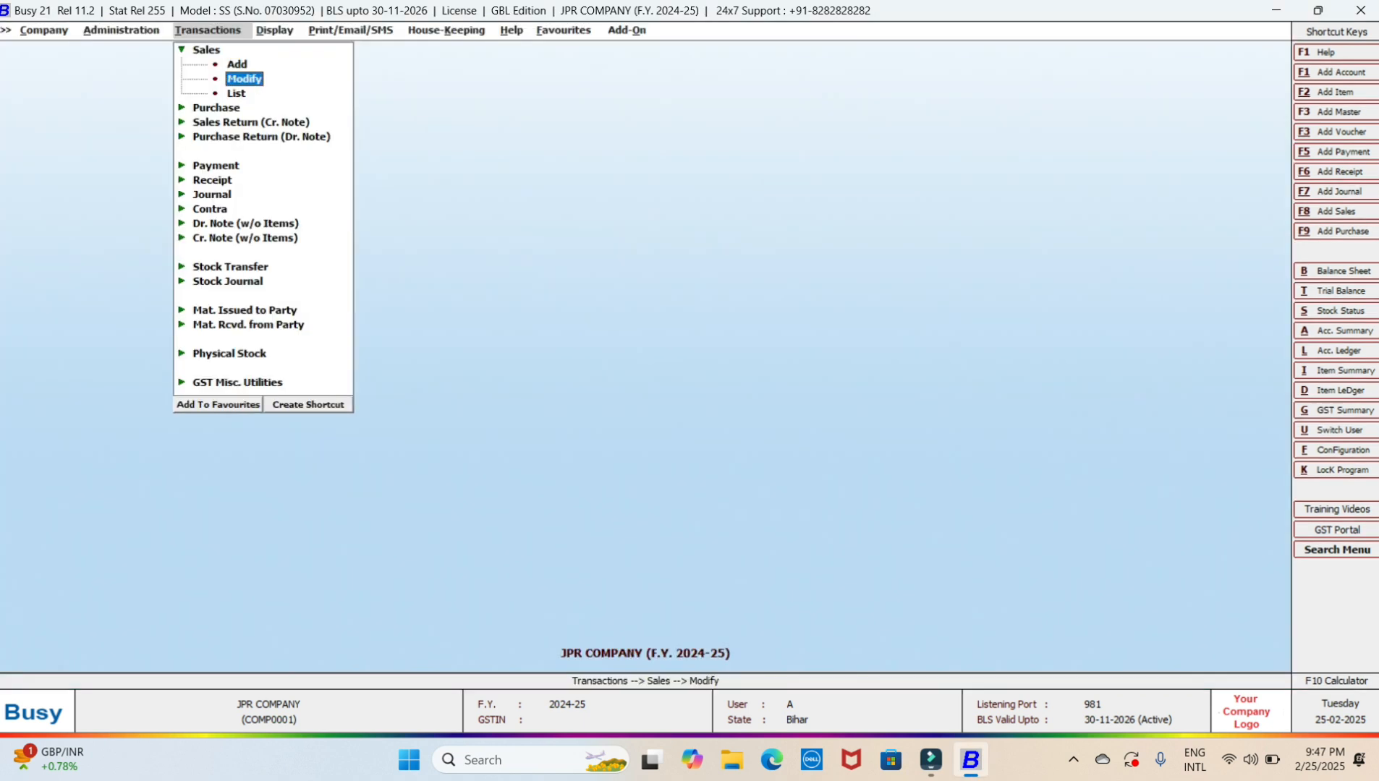
pyautogui.press('Return')
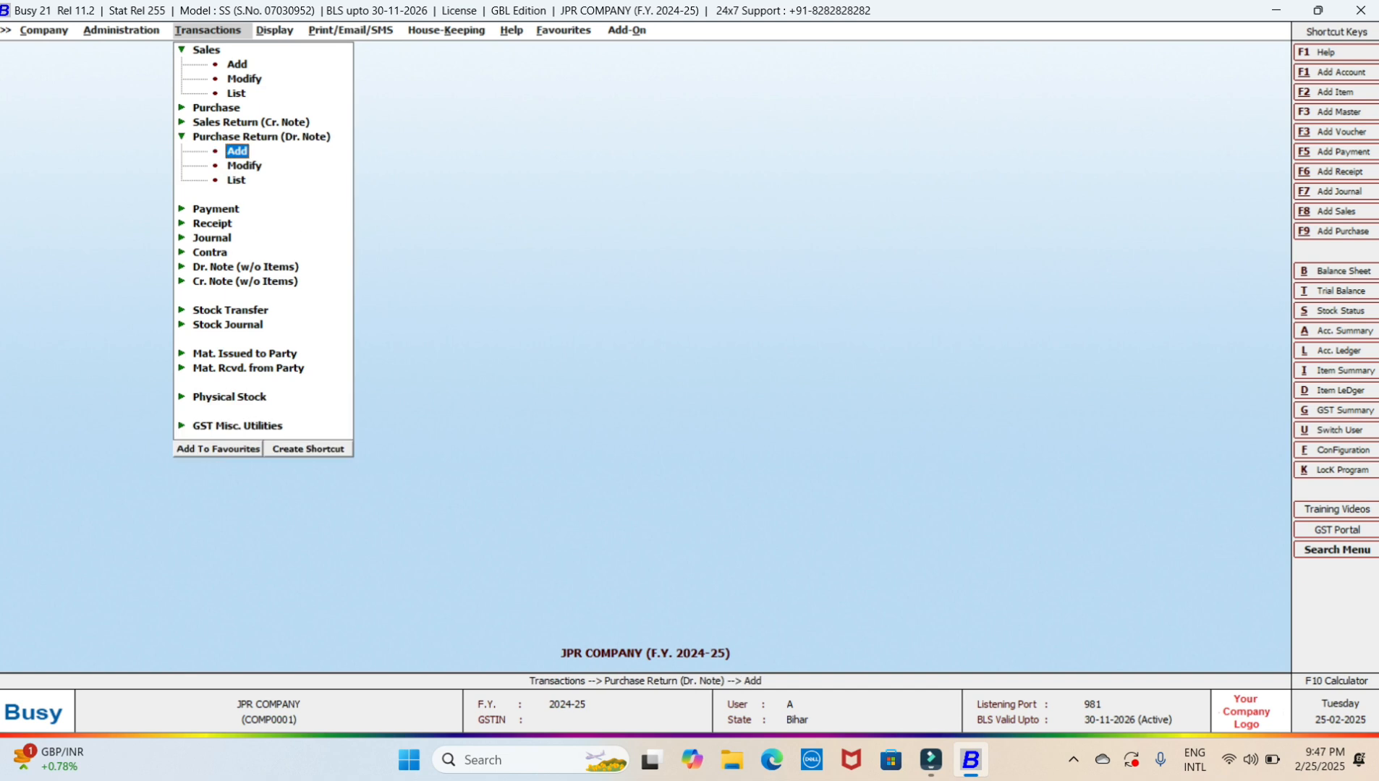
pyautogui.press('Return')
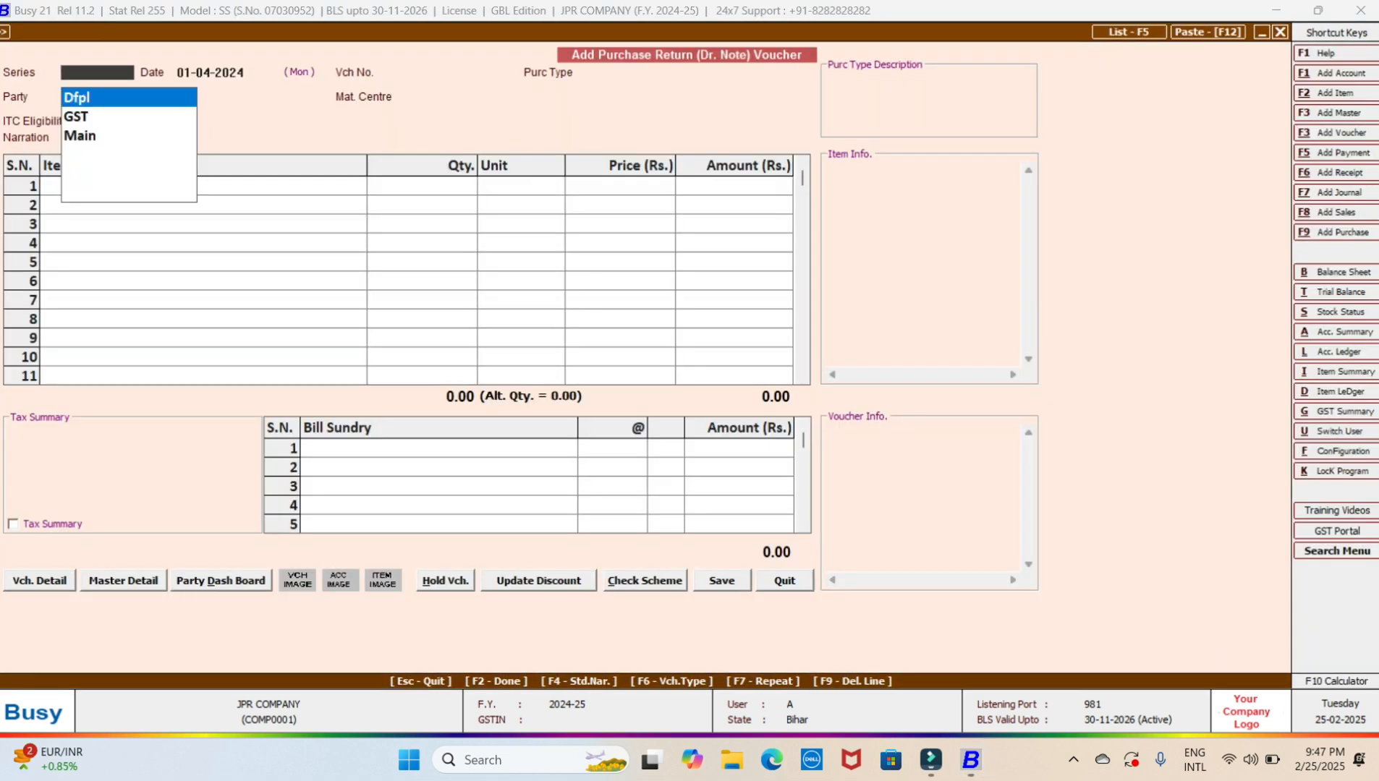
# Try the Dfpl, GST and Main series in the Purchase Return voucher, checking the voucher number field, and continue to the purchase type.
pyautogui.press('Return')
pyautogui.hotkey('shift', 'Tab')
pyautogui.press('Down')
pyautogui.press('Return')
pyautogui.hotkey('shift', 'Tab')
pyautogui.press('Down')
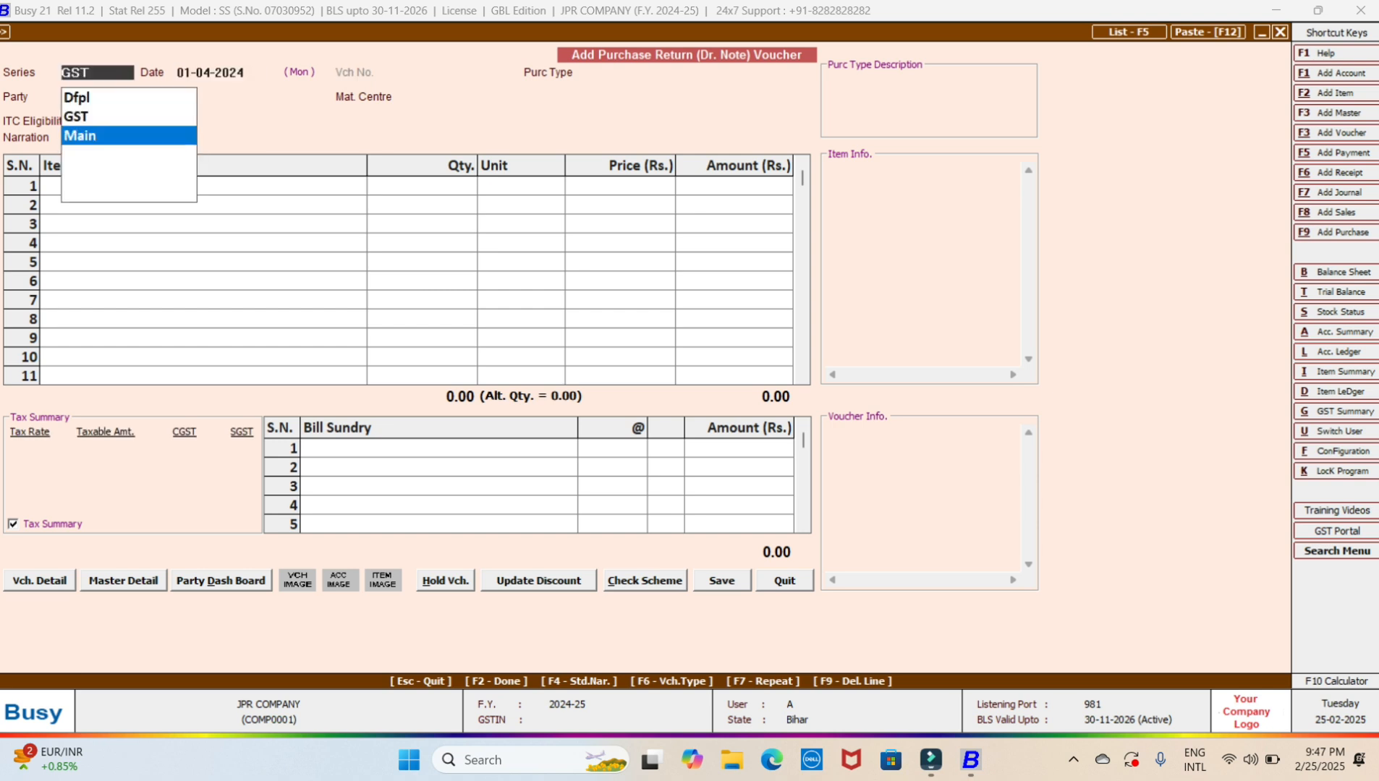
pyautogui.press('Return')
pyautogui.press('Return')
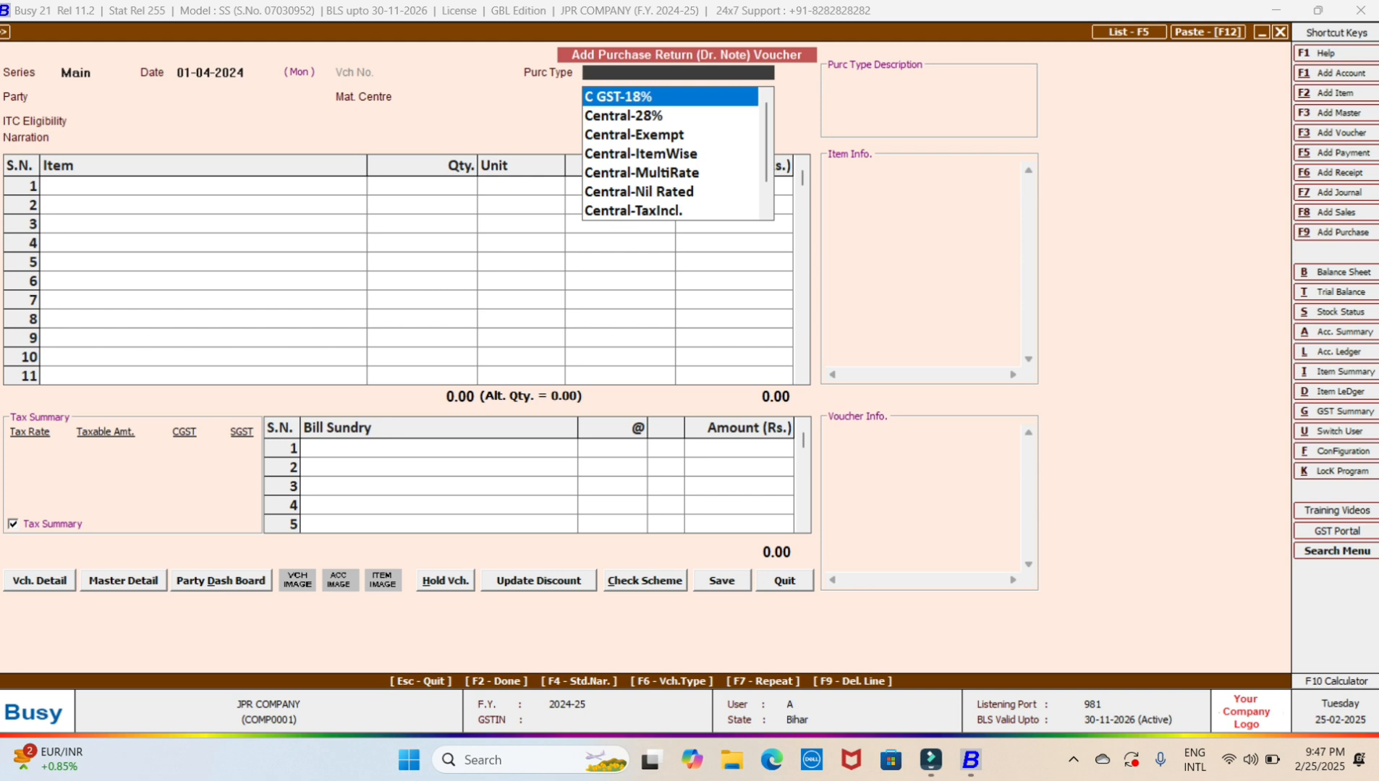
# Quit the Purchase Return voucher and open the Voucher Series Configuration.
pyautogui.press('Return')
pyautogui.press('Escape')
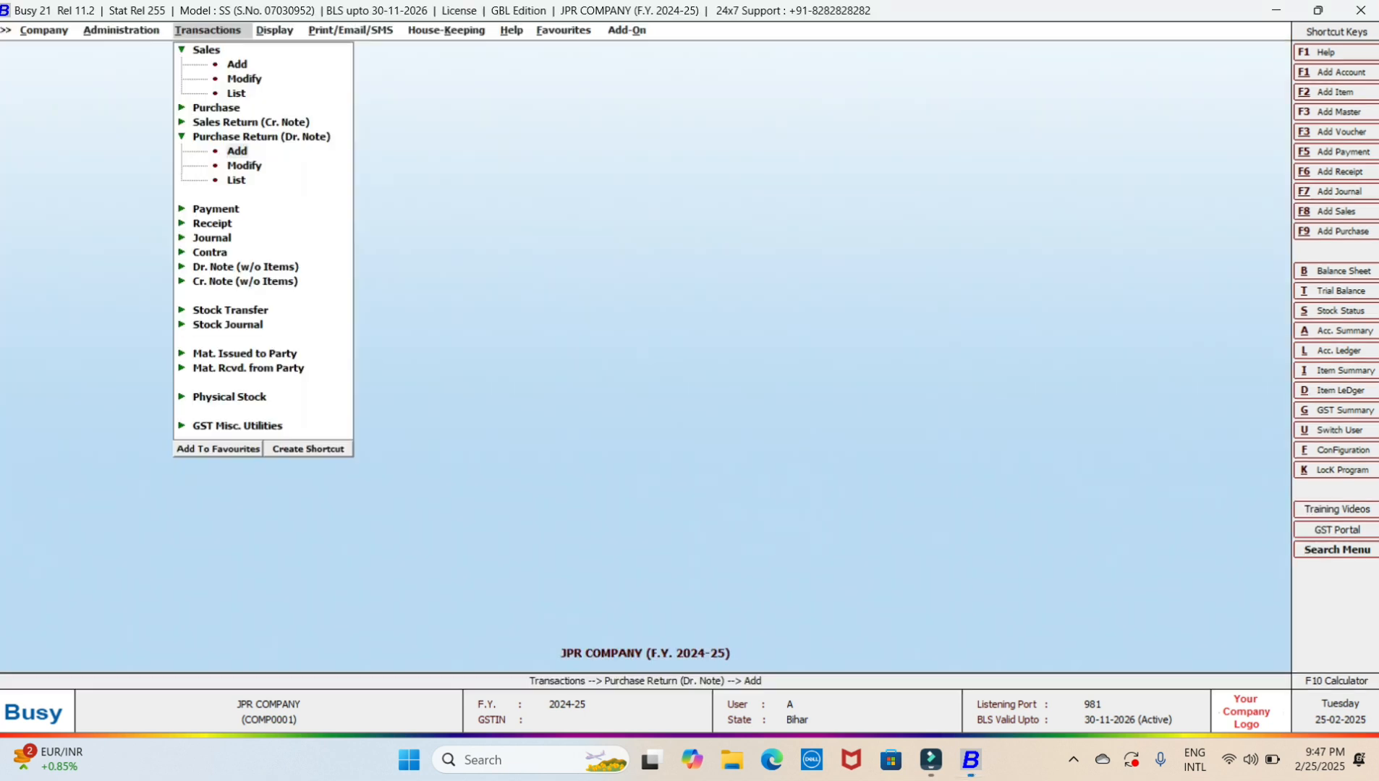
pyautogui.press('Left')
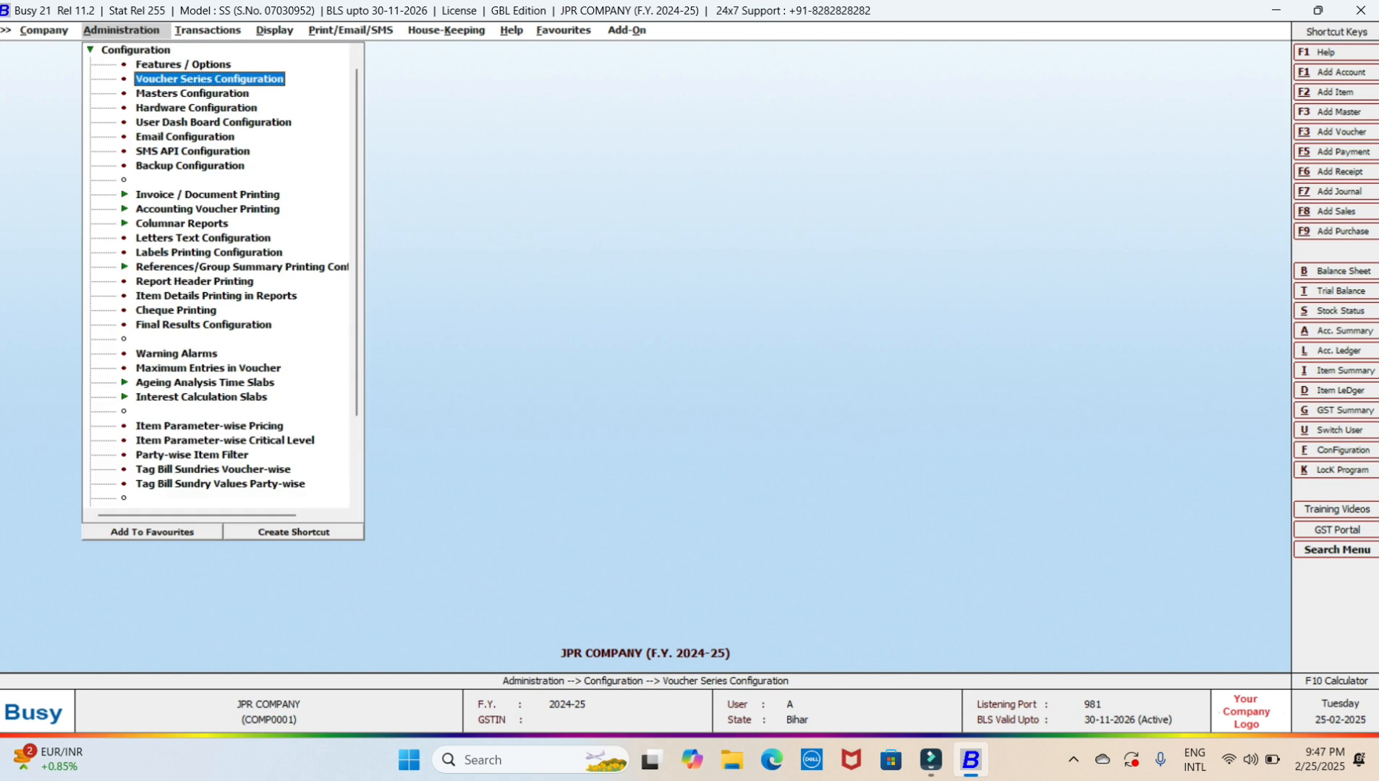
pyautogui.press('Escape')
pyautogui.press('Escape')
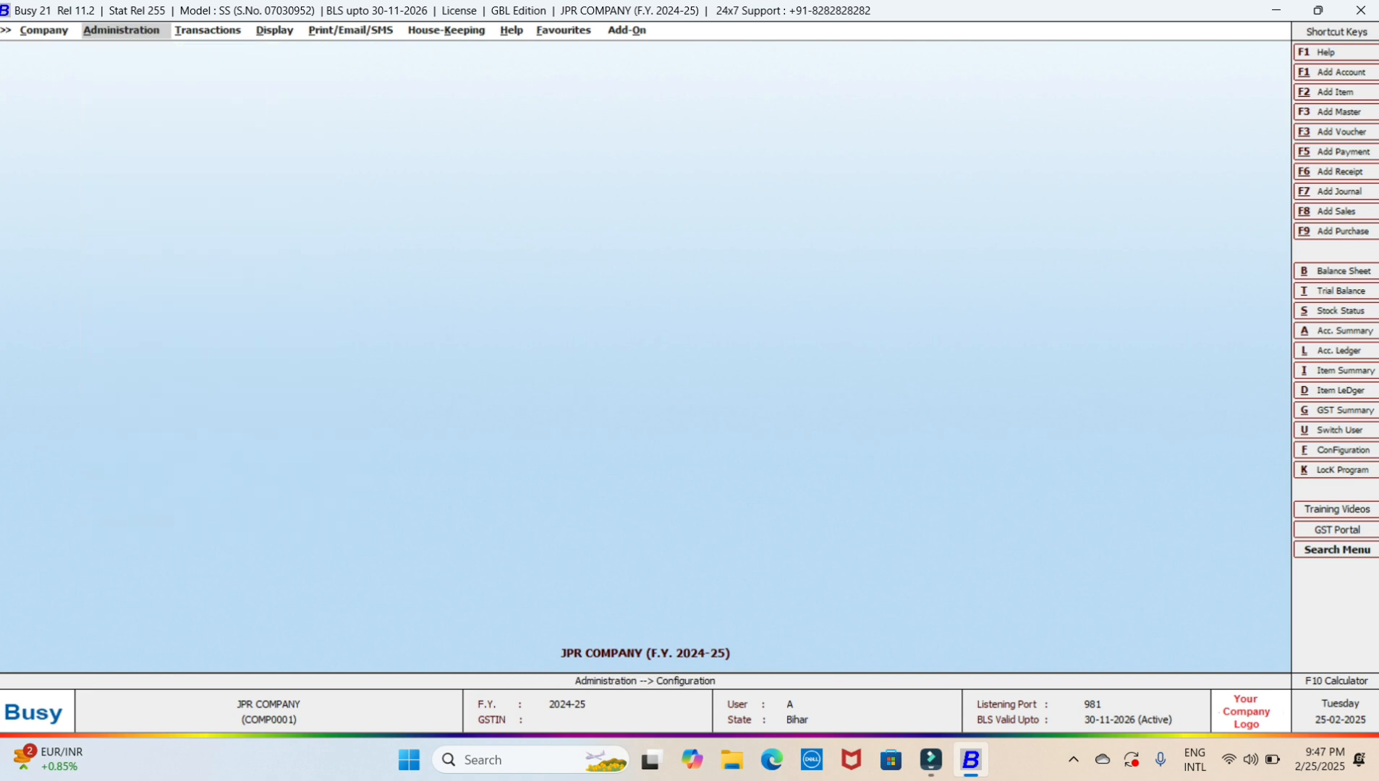
pyautogui.press('Return')
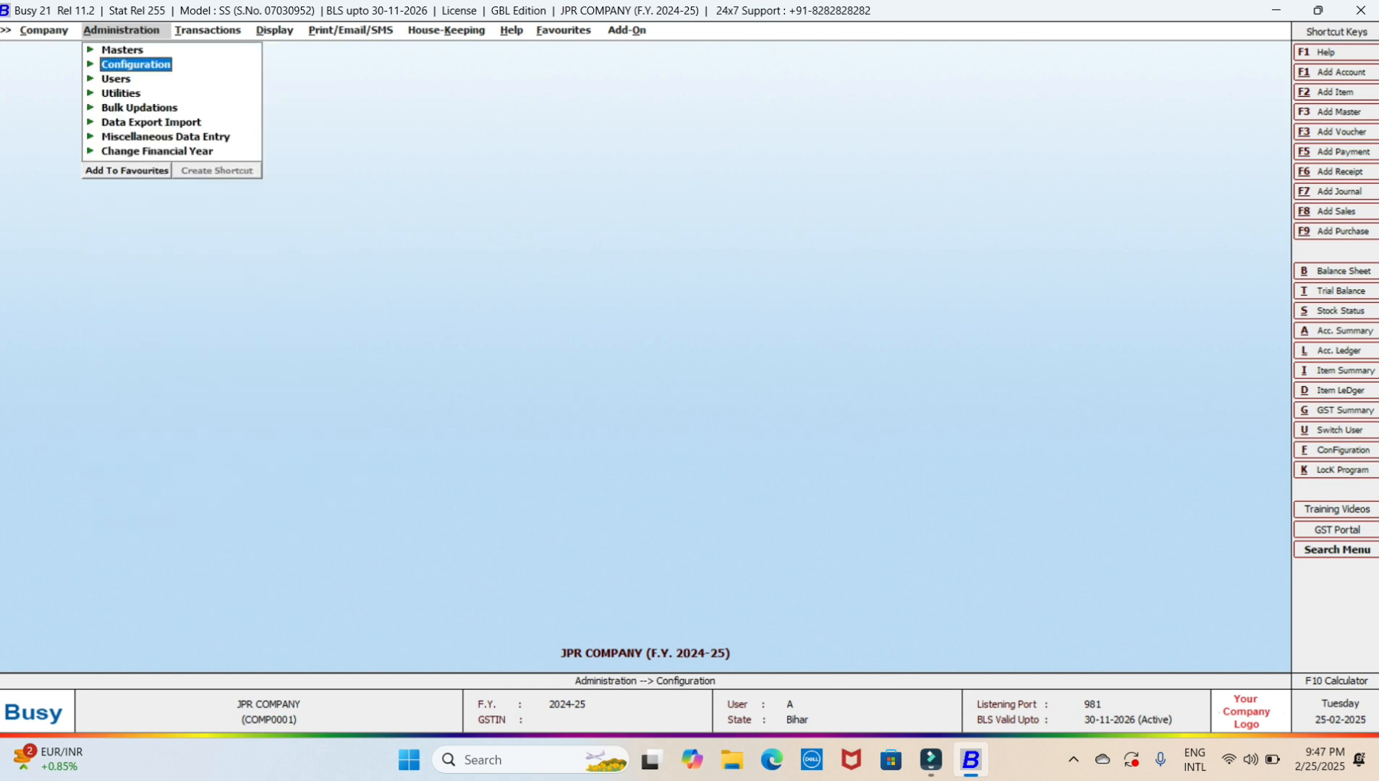
pyautogui.press('Return')
pyautogui.press('Down')
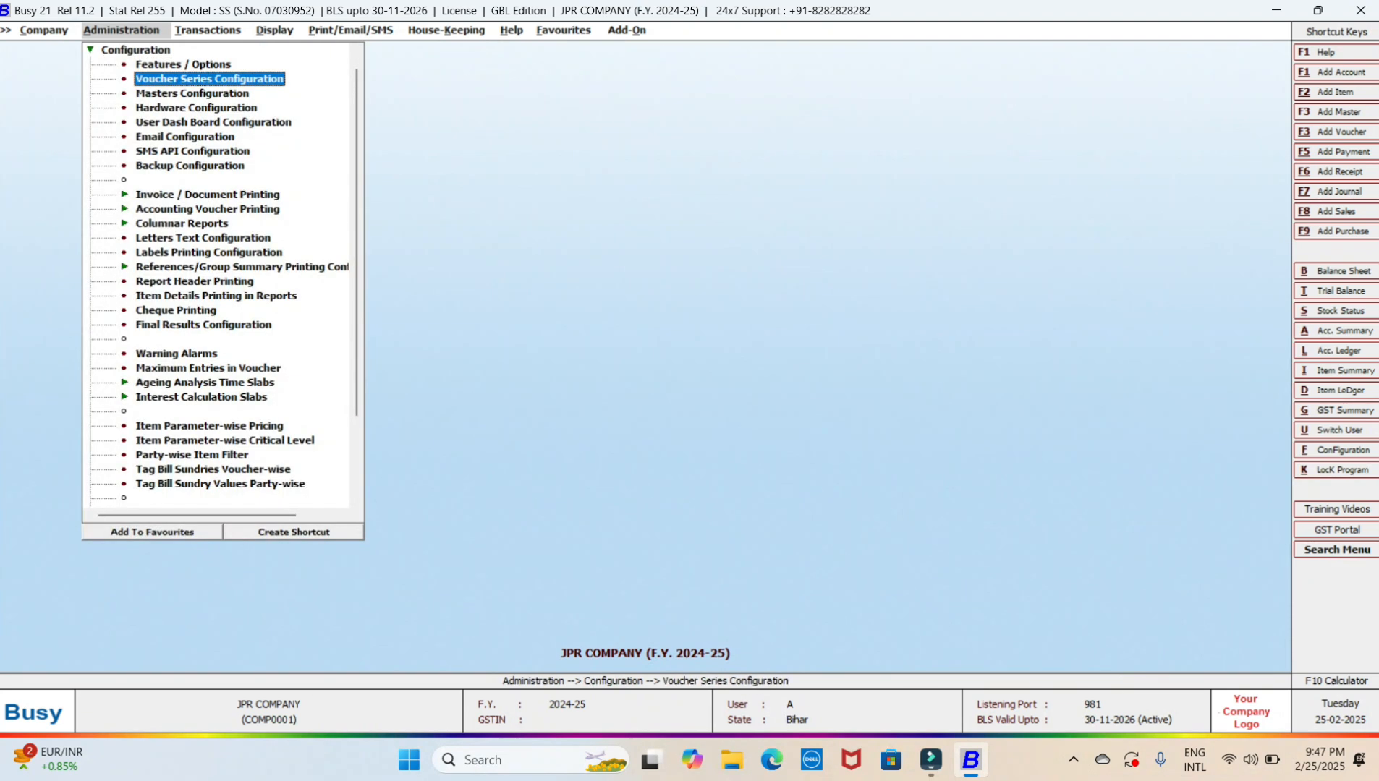
pyautogui.press('Return')
# Open the voucher numbering settings of the Dfpl series under Purchase Return (Dr. Note).
pyautogui.press('Down')
pyautogui.press('Down')
pyautogui.press('Down')
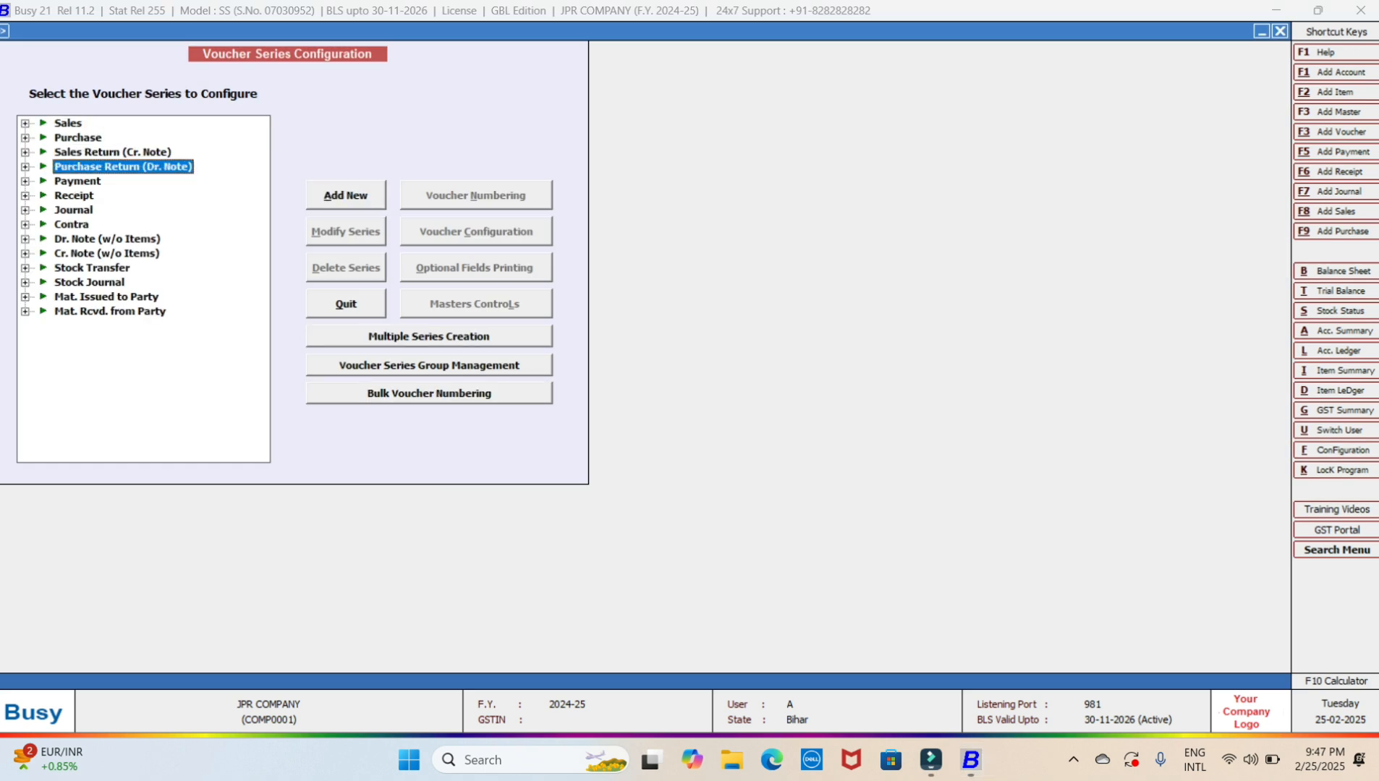
pyautogui.press('Right')
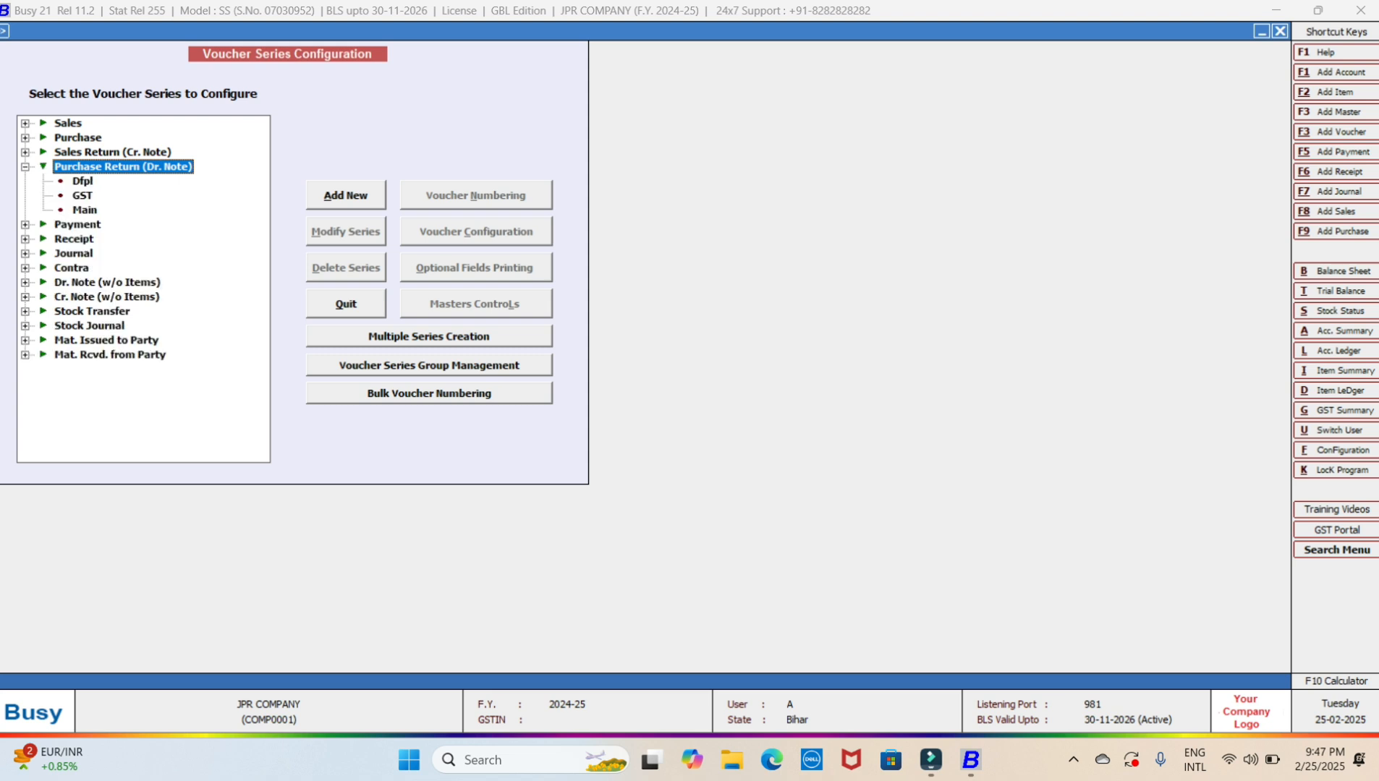
pyautogui.press('Down')
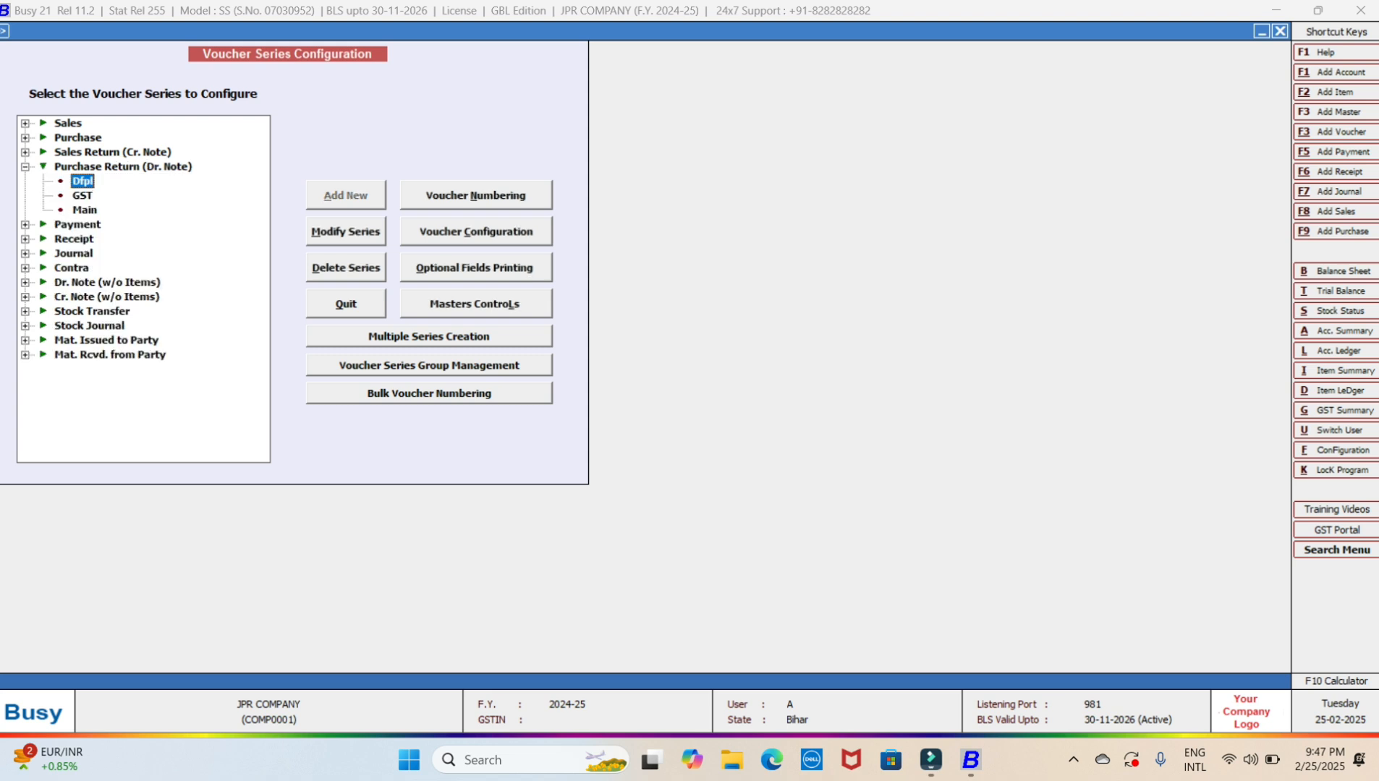
pyautogui.press('Down')
pyautogui.press('Down')
pyautogui.click(83, 181)
pyautogui.hotkey('alt', 'n')
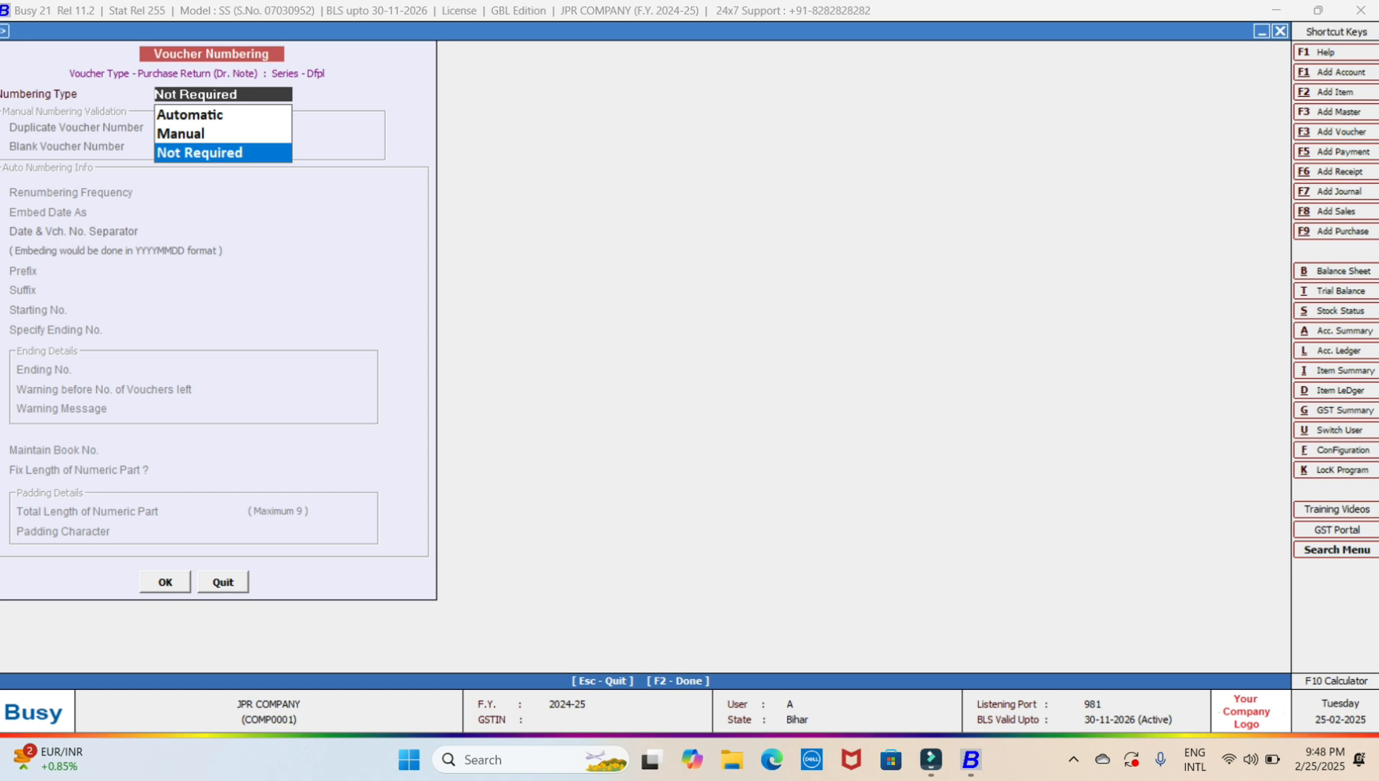
# Set the Dfpl series' numbering type to Automatic with Yearly renumbering and Not Required for embedding the year.
pyautogui.press('Up')
pyautogui.press('Down')
pyautogui.press('Up')
pyautogui.press('Up')
pyautogui.press('Down')
pyautogui.press('Up')
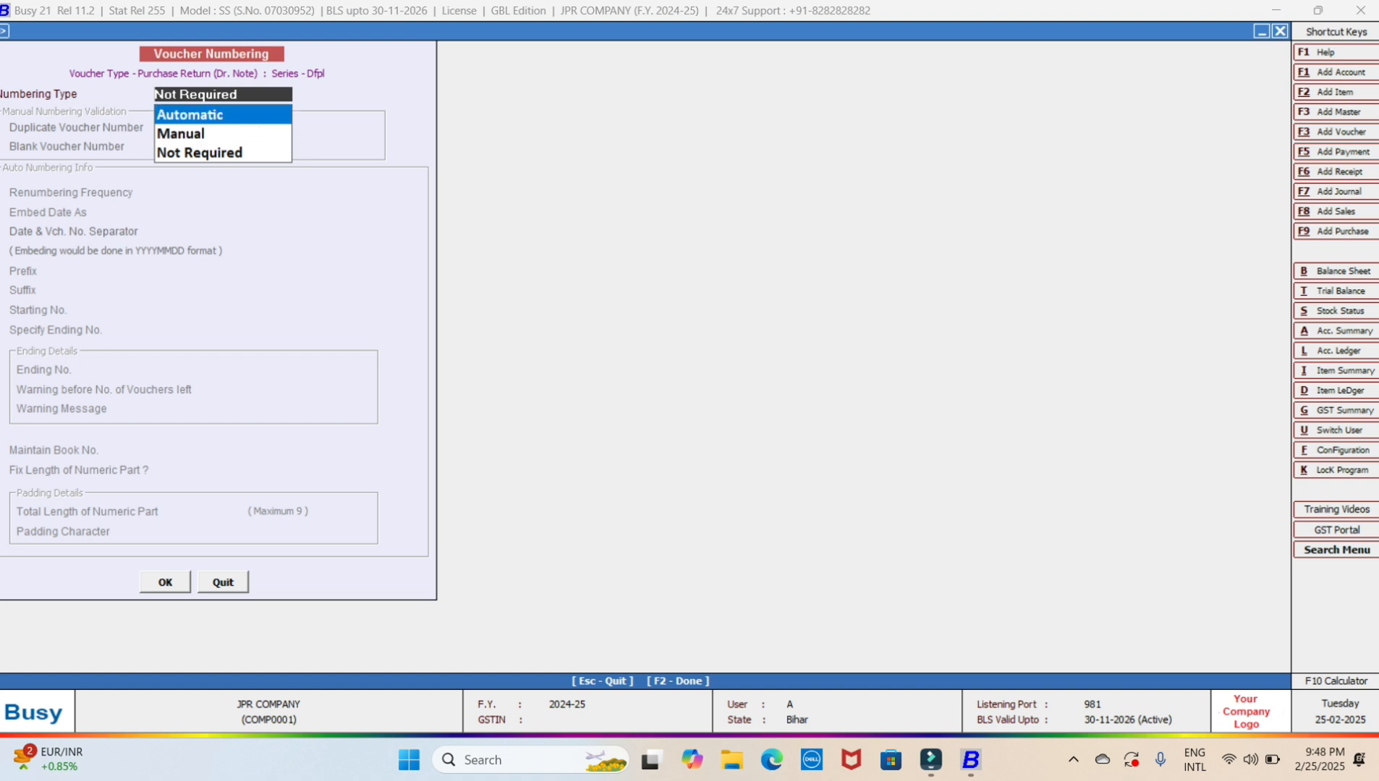
pyautogui.press('Return')
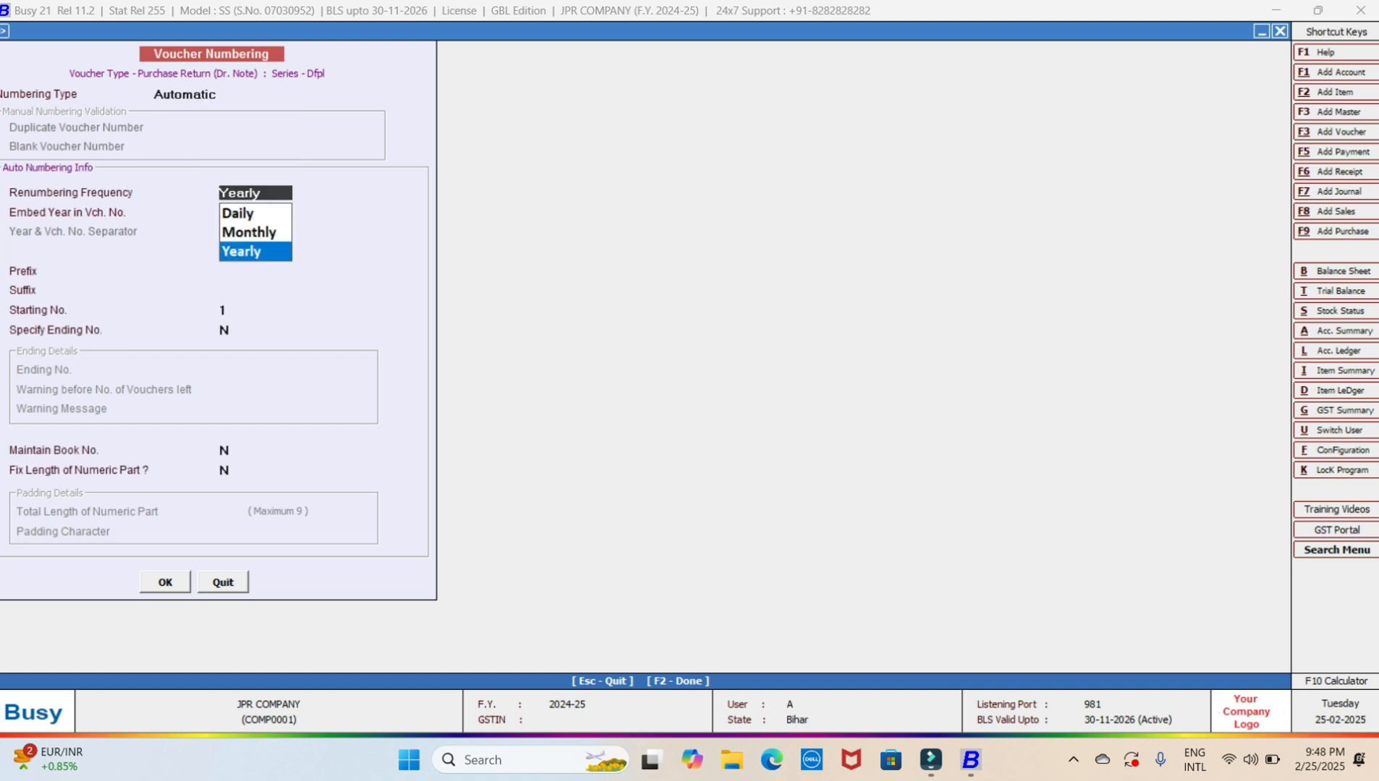
pyautogui.press('Return')
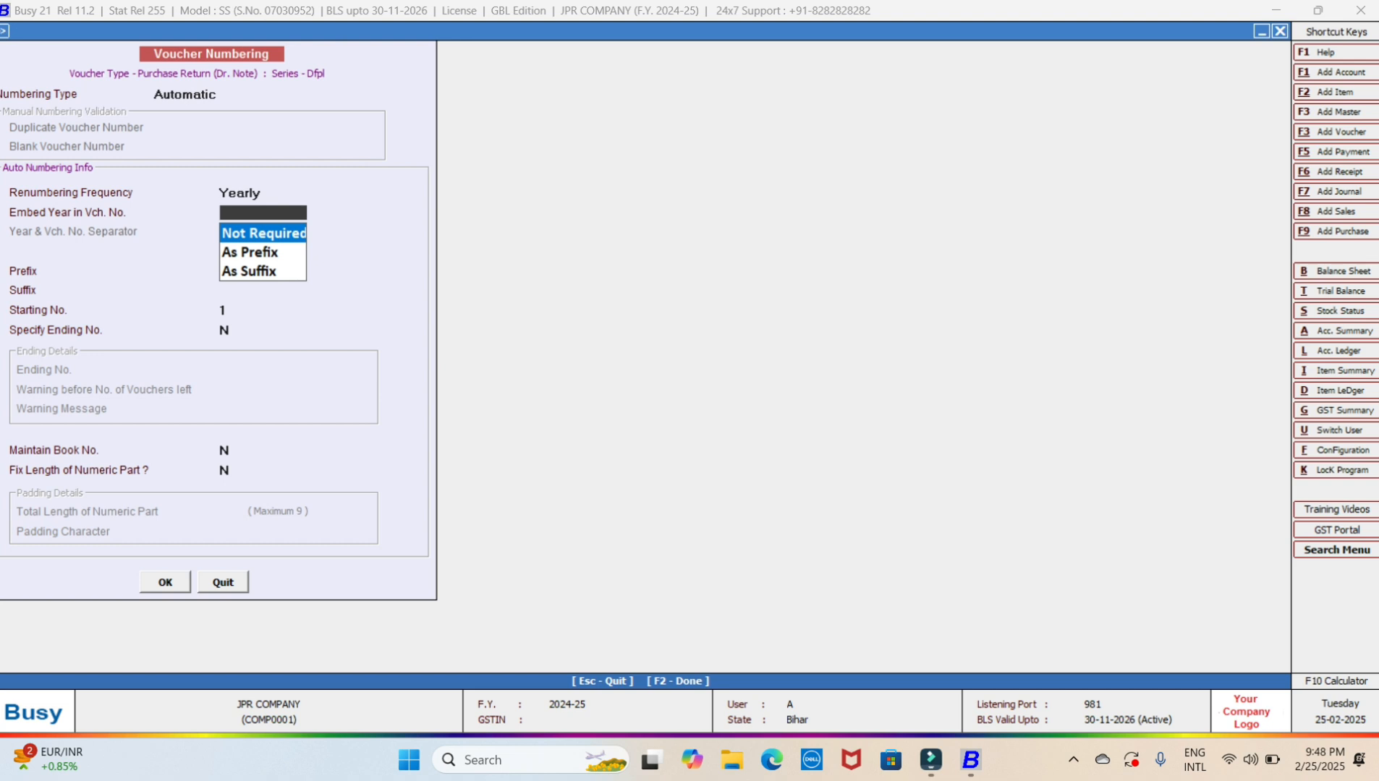
pyautogui.press('Return')
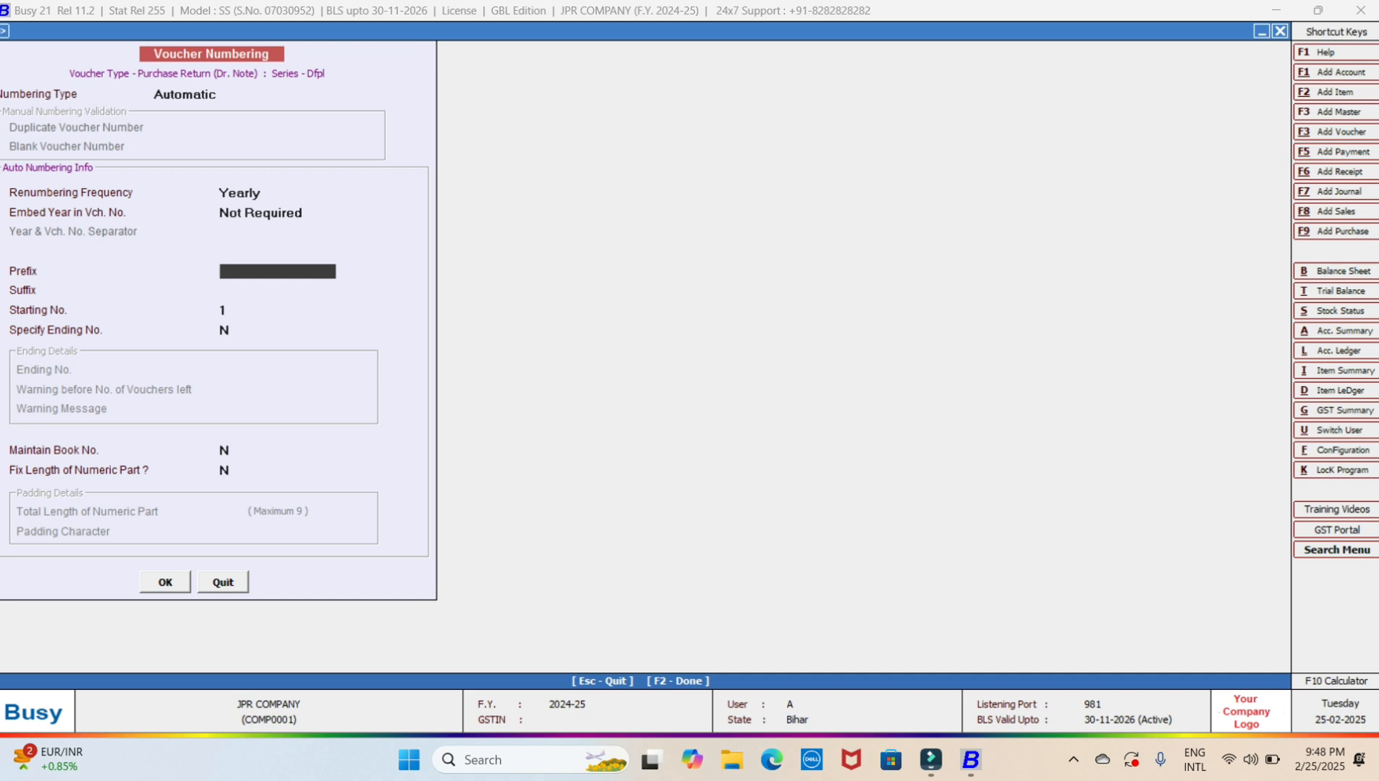
# Leave the Dfpl series' prefix blank and set its suffix to /2024-25.
pyautogui.press('Return')
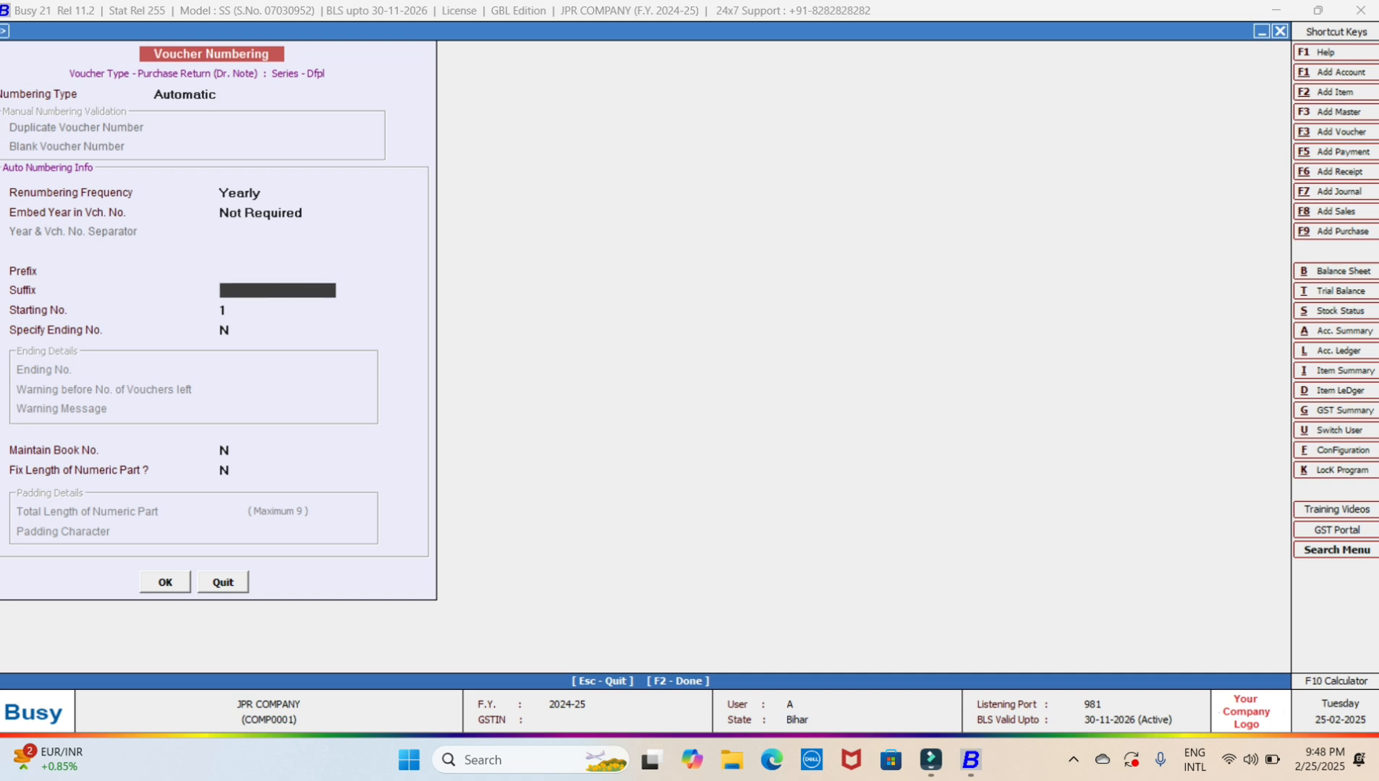
pyautogui.write('/2024-25+')
pyautogui.press('Return')
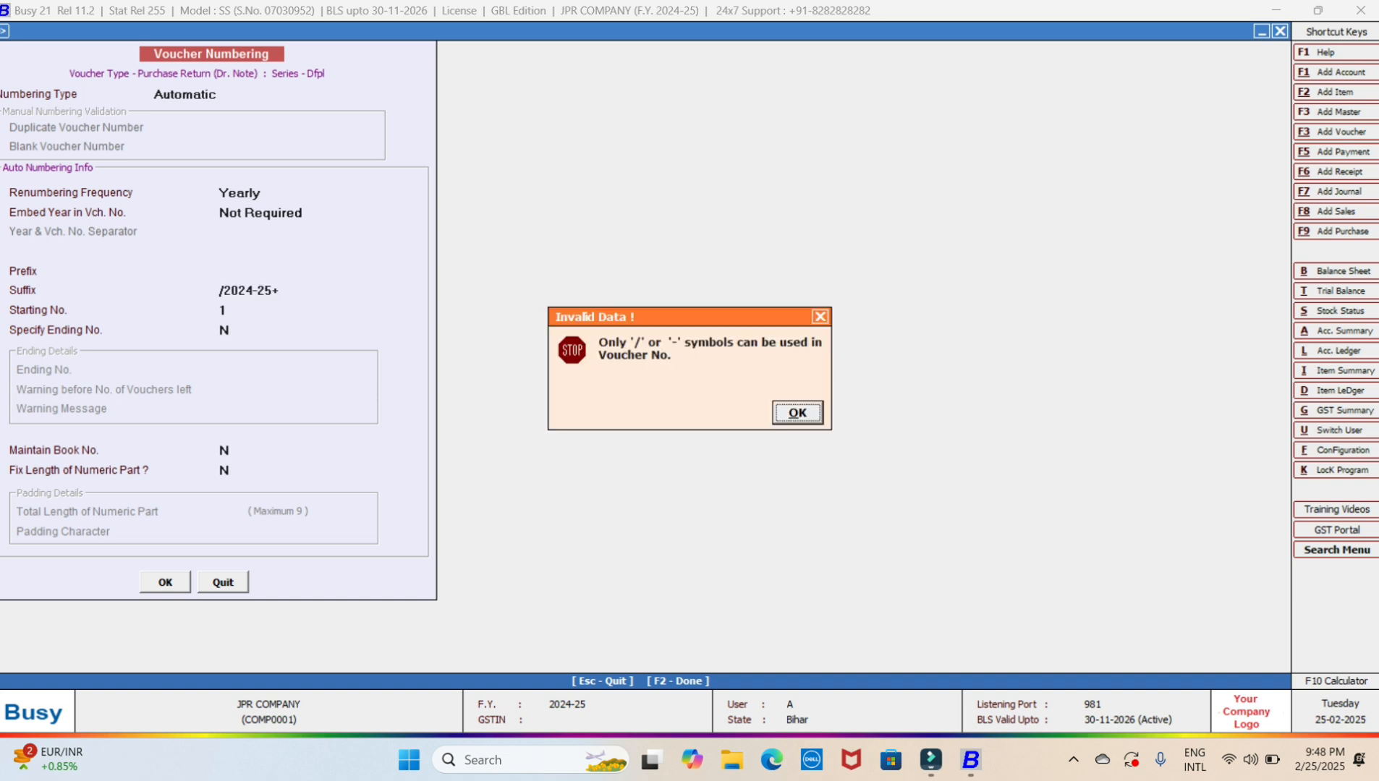
pyautogui.press('Return')
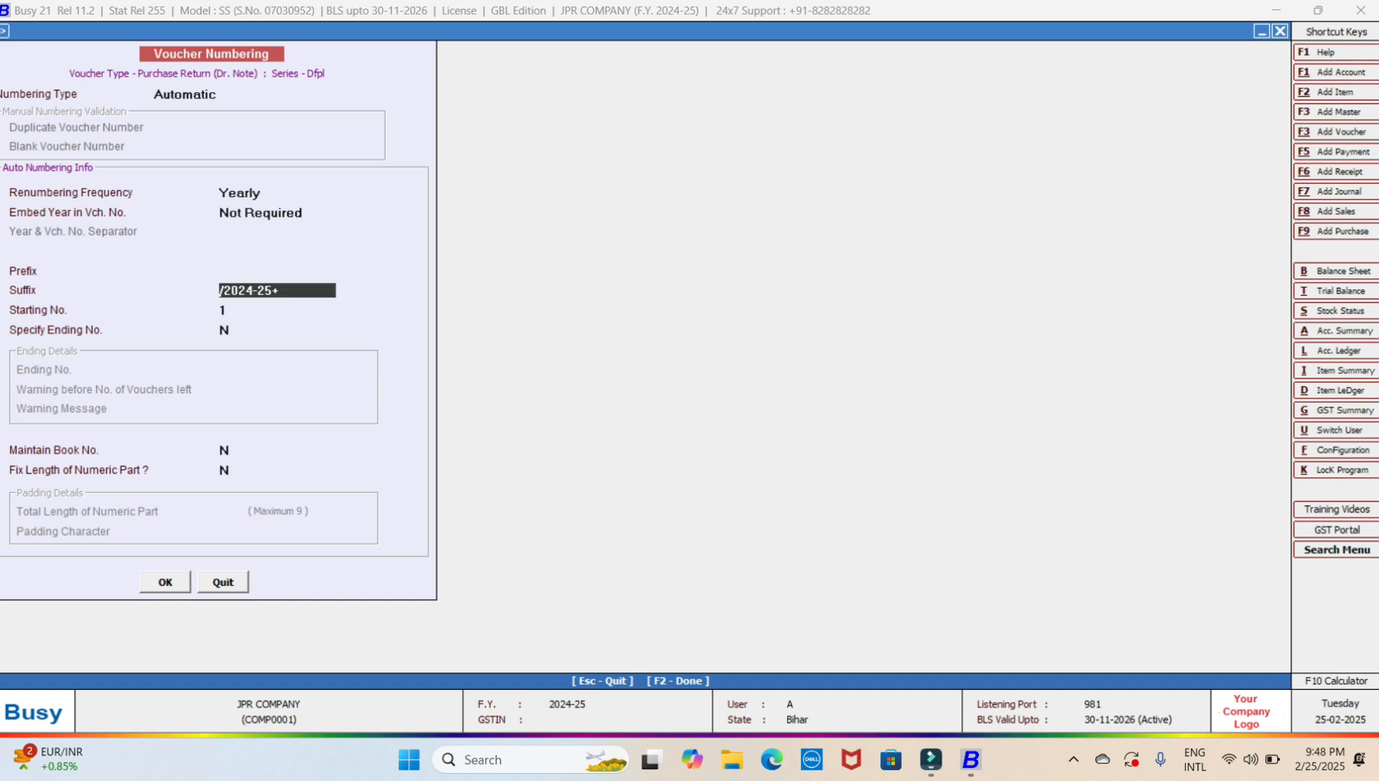
pyautogui.write('/2024-25')
pyautogui.press('Return')
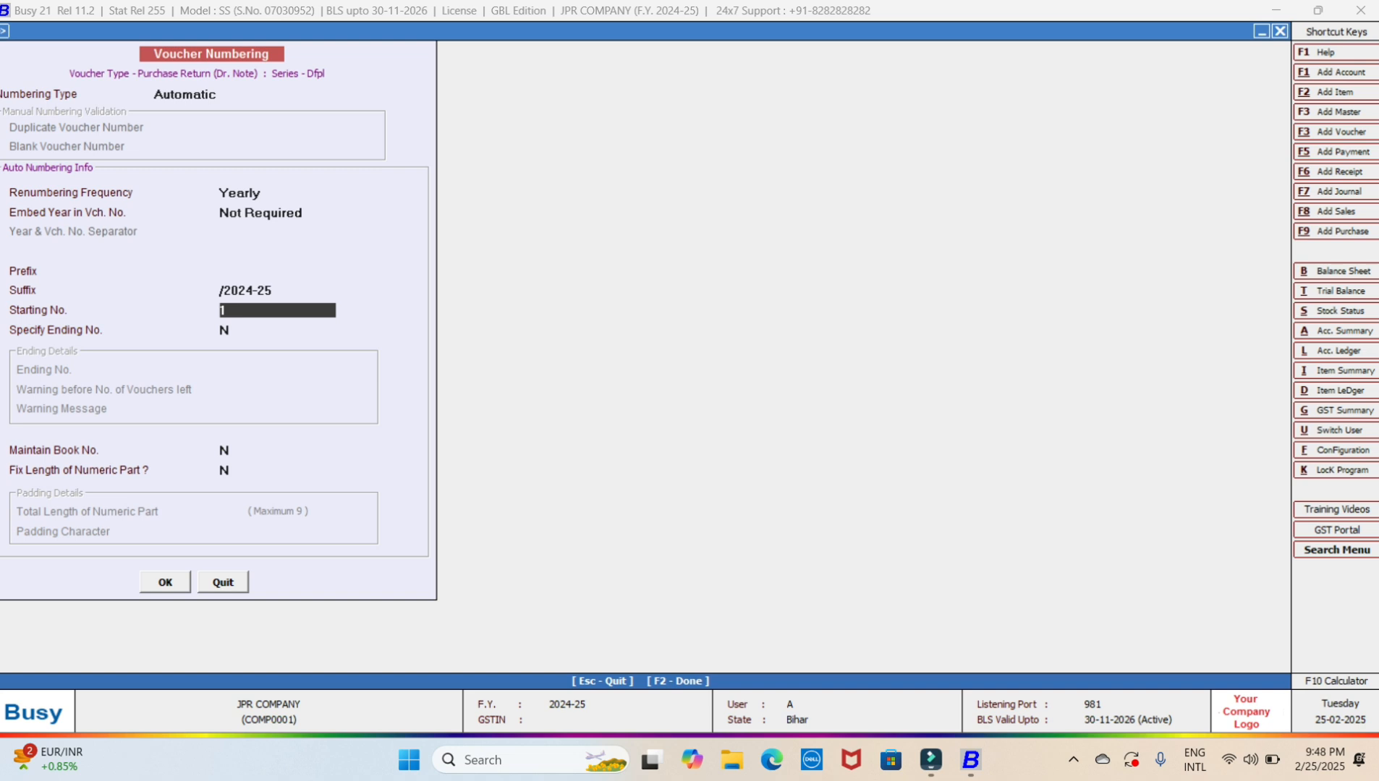
# Keep starting number 1 with no ending number, save the Dfpl numbering with renumbering of all its vouchers, and leave the series configuration.
pyautogui.press('Up')
pyautogui.press('Up')
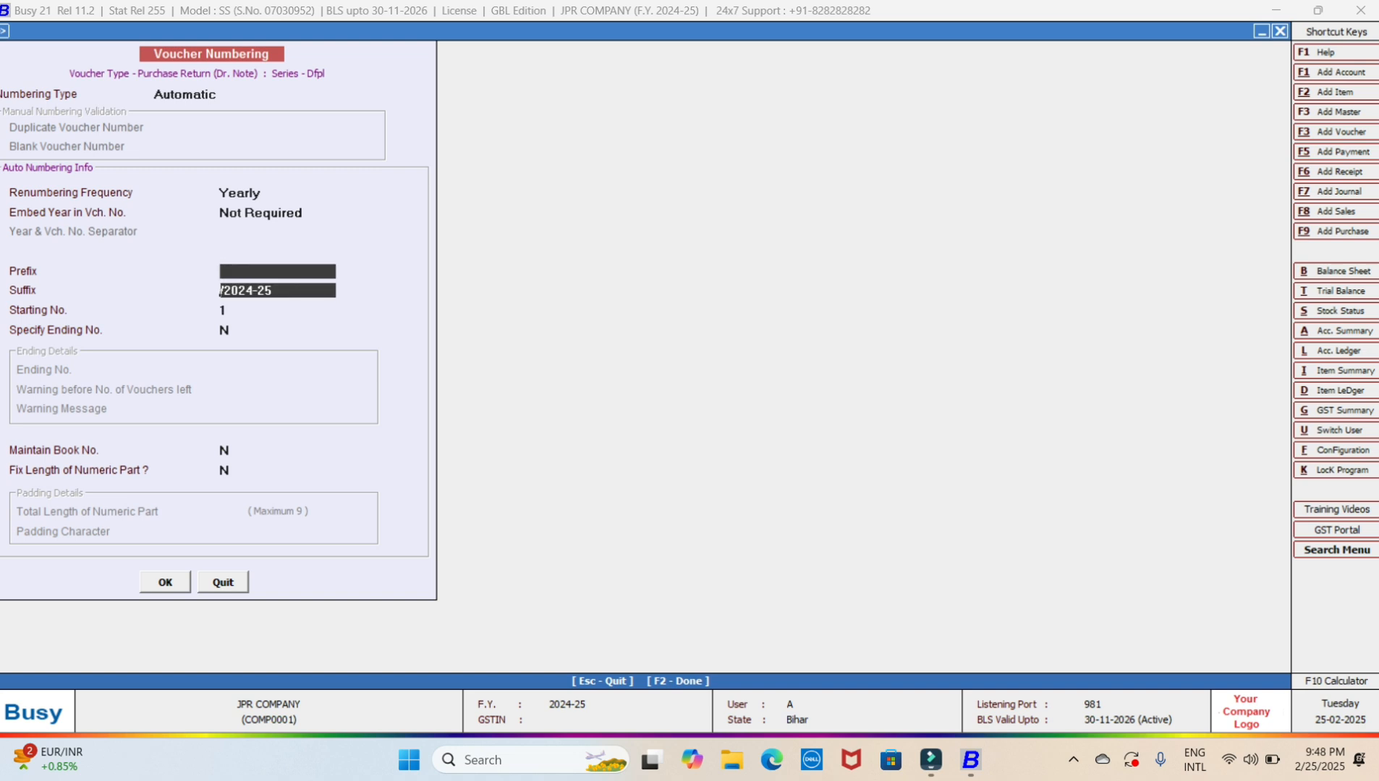
pyautogui.press('Down')
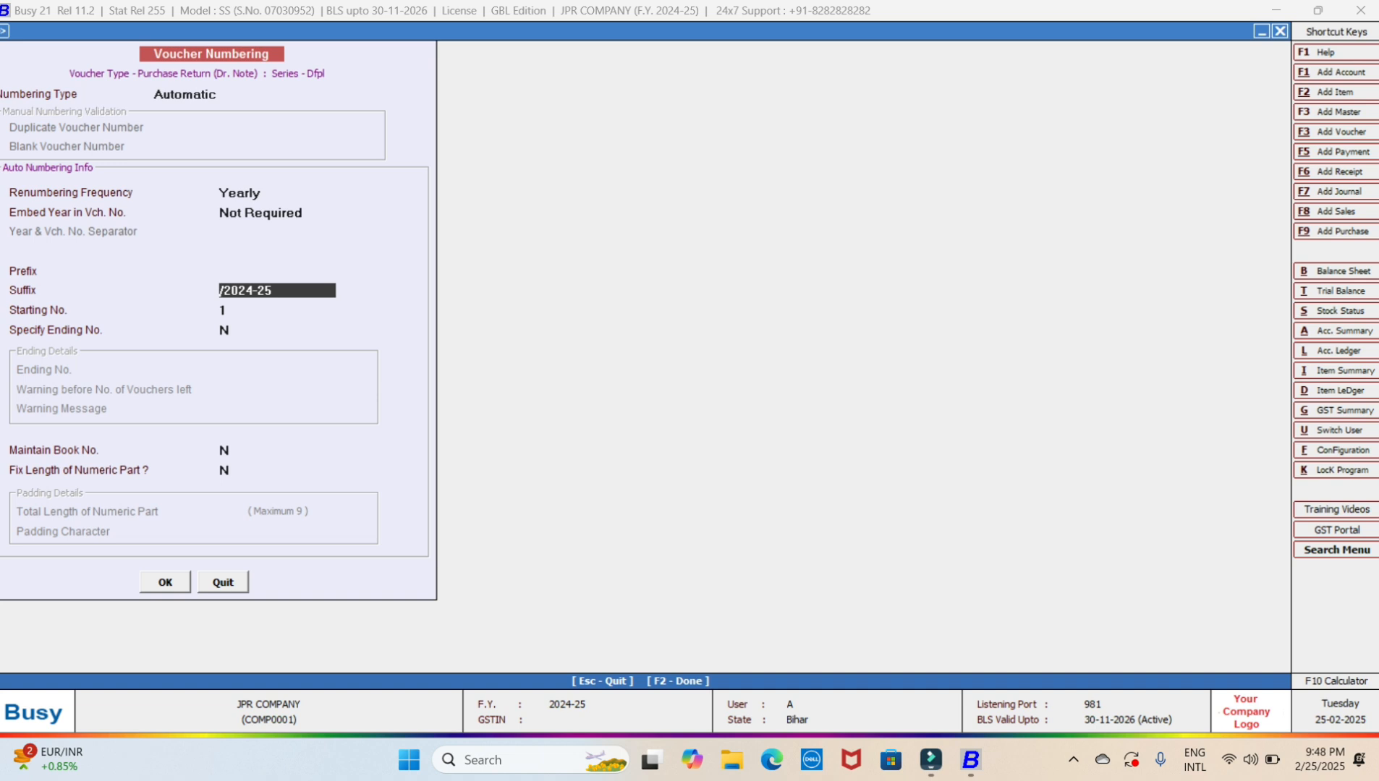
pyautogui.press('Down')
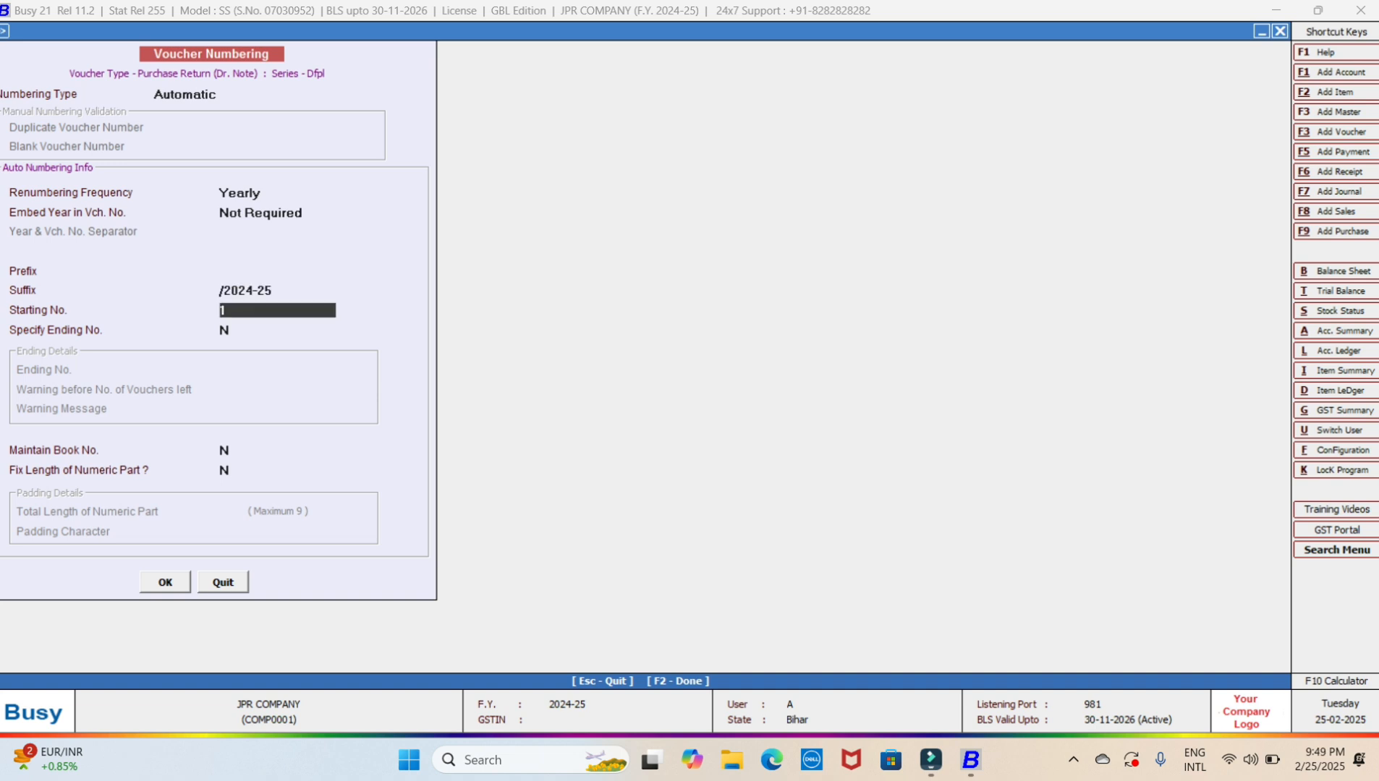
pyautogui.press('Down')
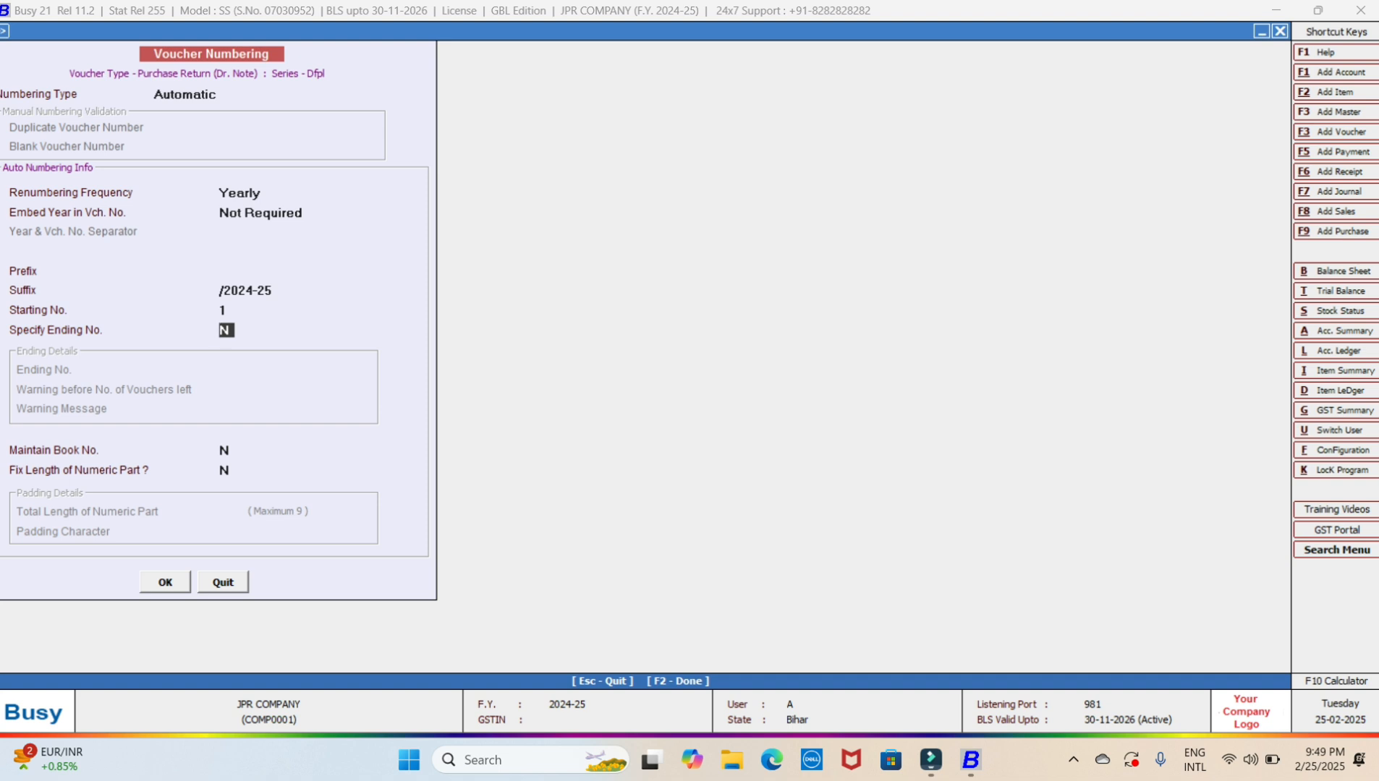
pyautogui.press('F2')
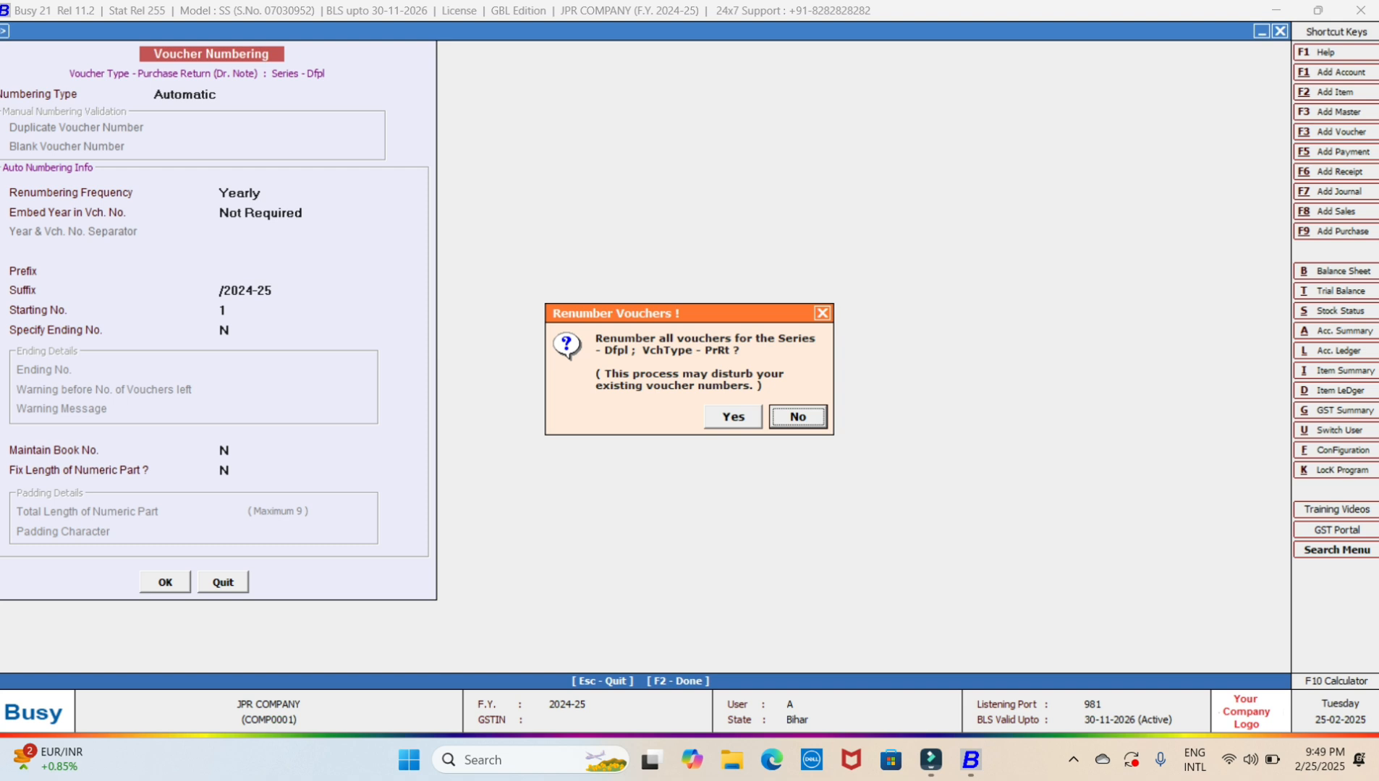
pyautogui.press('Left')
pyautogui.press('Return')
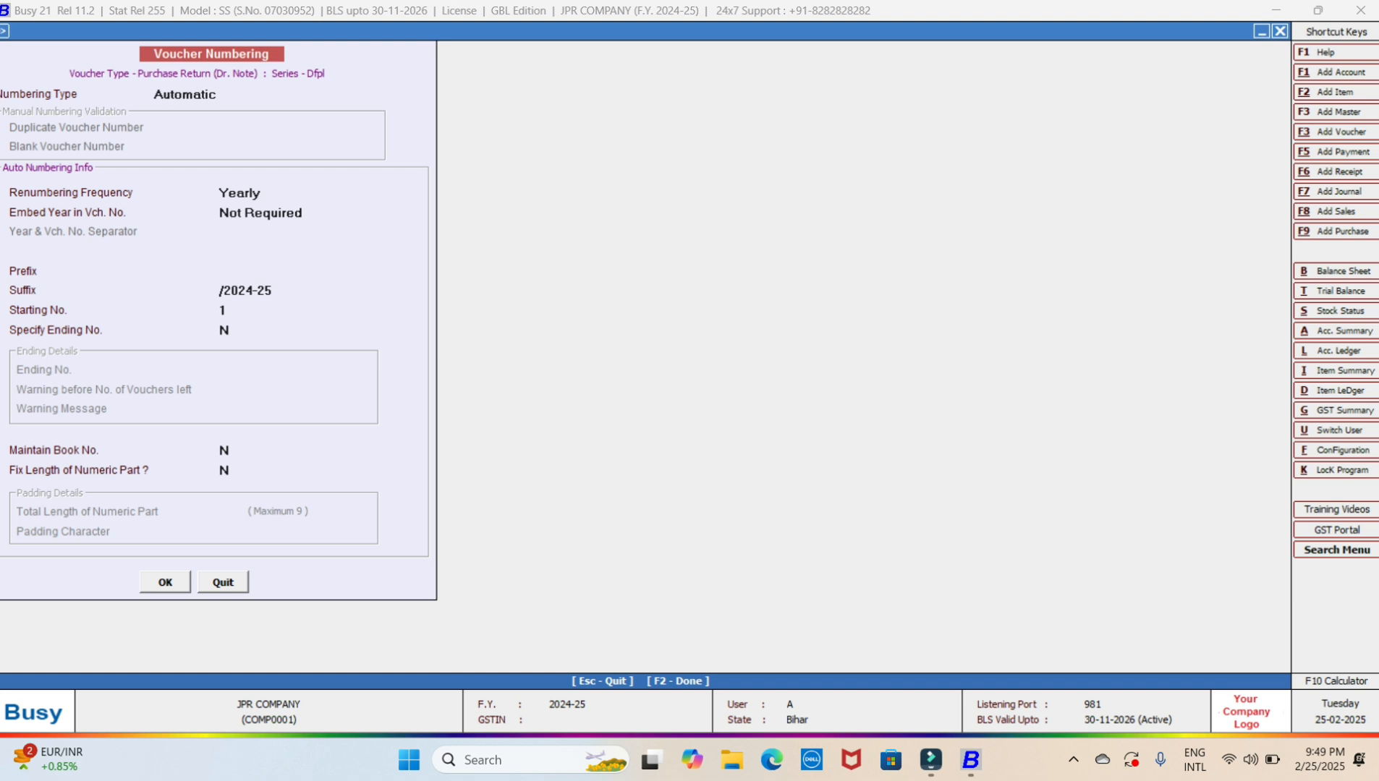
pyautogui.press('Escape')
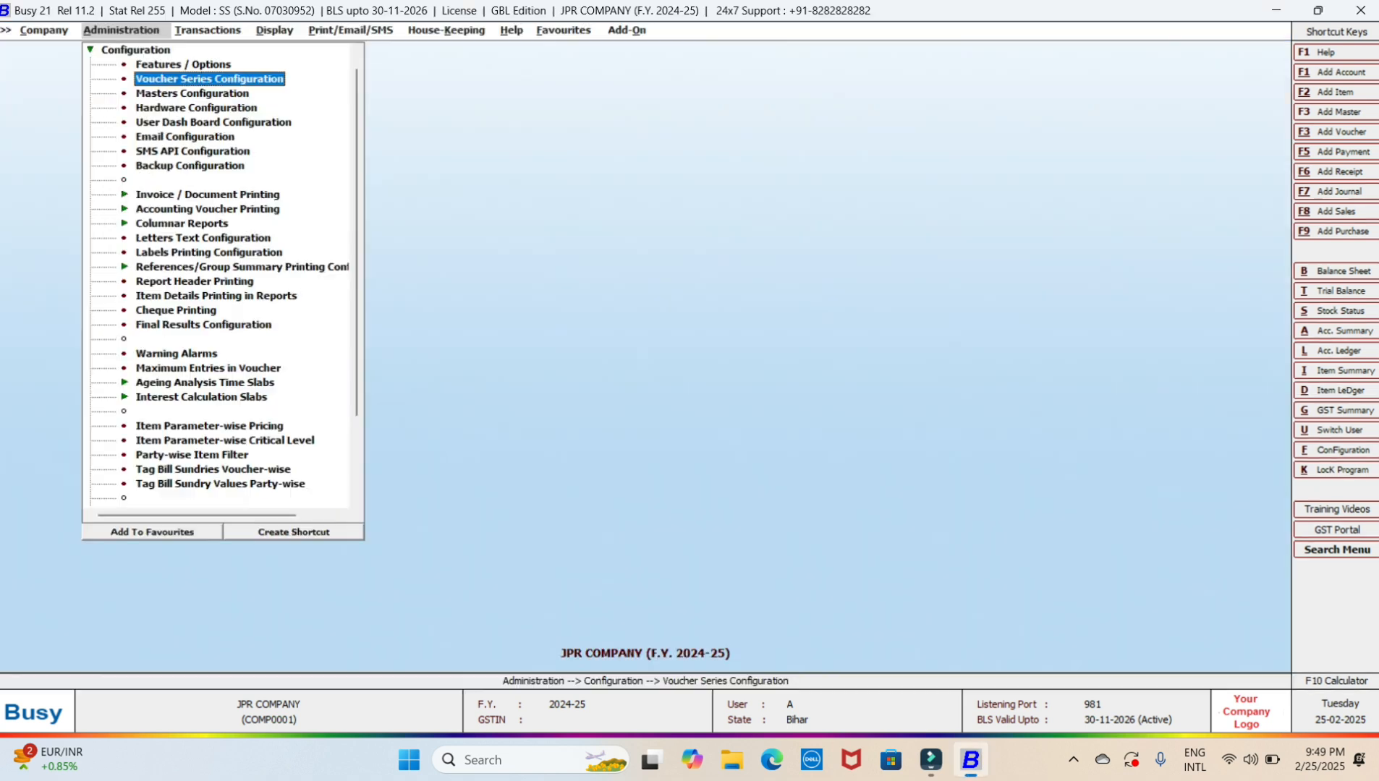
# Start a Purchase Return (Dr. Note) voucher in the Dfpl series with purchase type C GST-18% to check its voucher number, and quit it.
pyautogui.press('Escape')
pyautogui.press('Right')
pyautogui.press('Up')
pyautogui.press('Down')
pyautogui.press('Up')
pyautogui.press('Down')
pyautogui.press('Return')
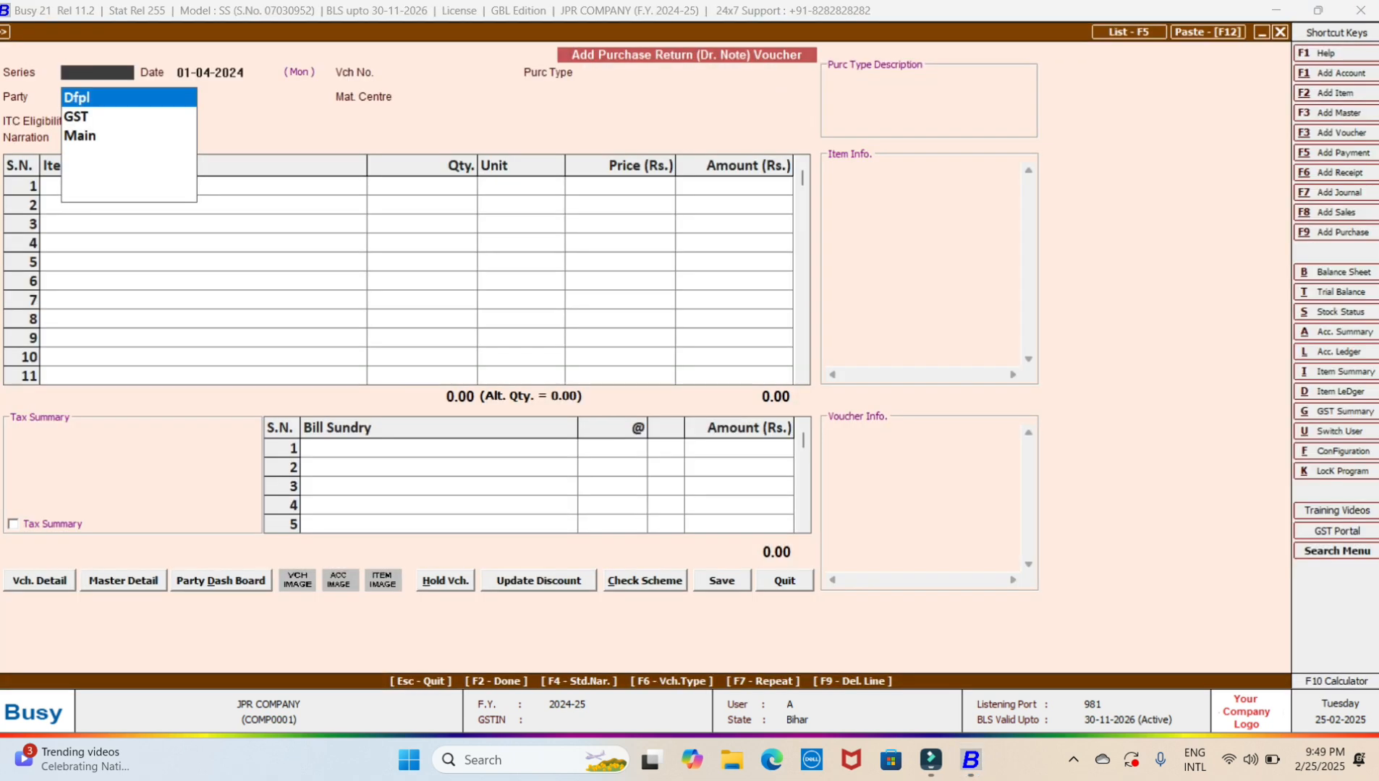
pyautogui.press('Return')
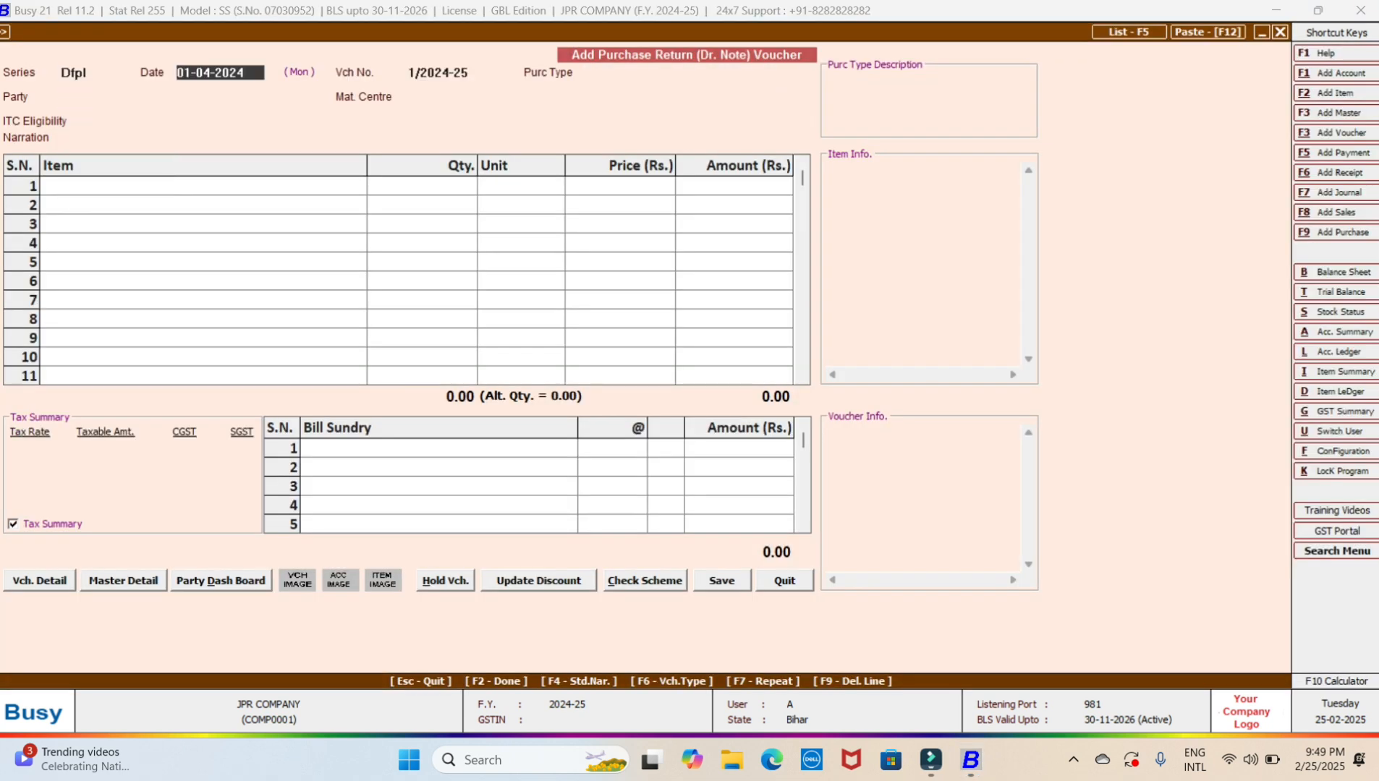
pyautogui.press('Return')
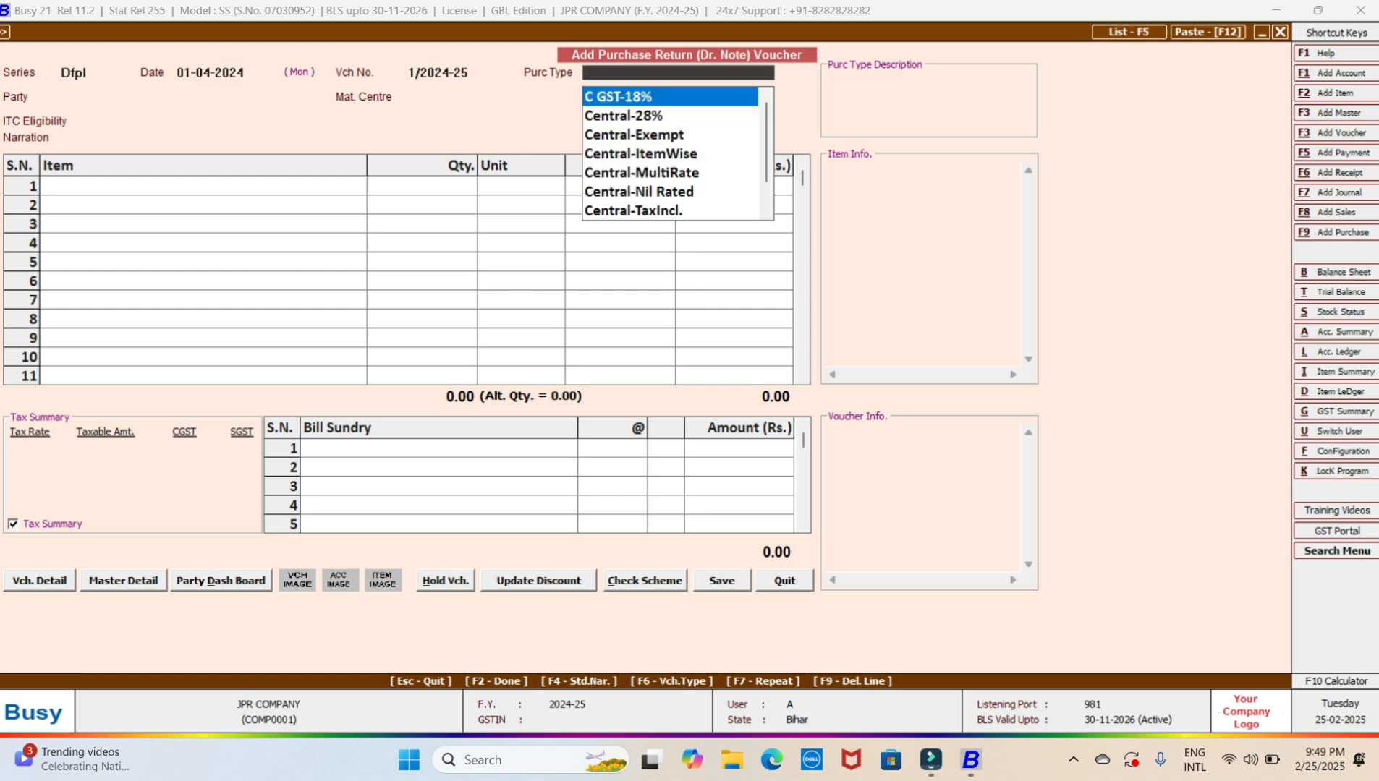
pyautogui.press('Return')
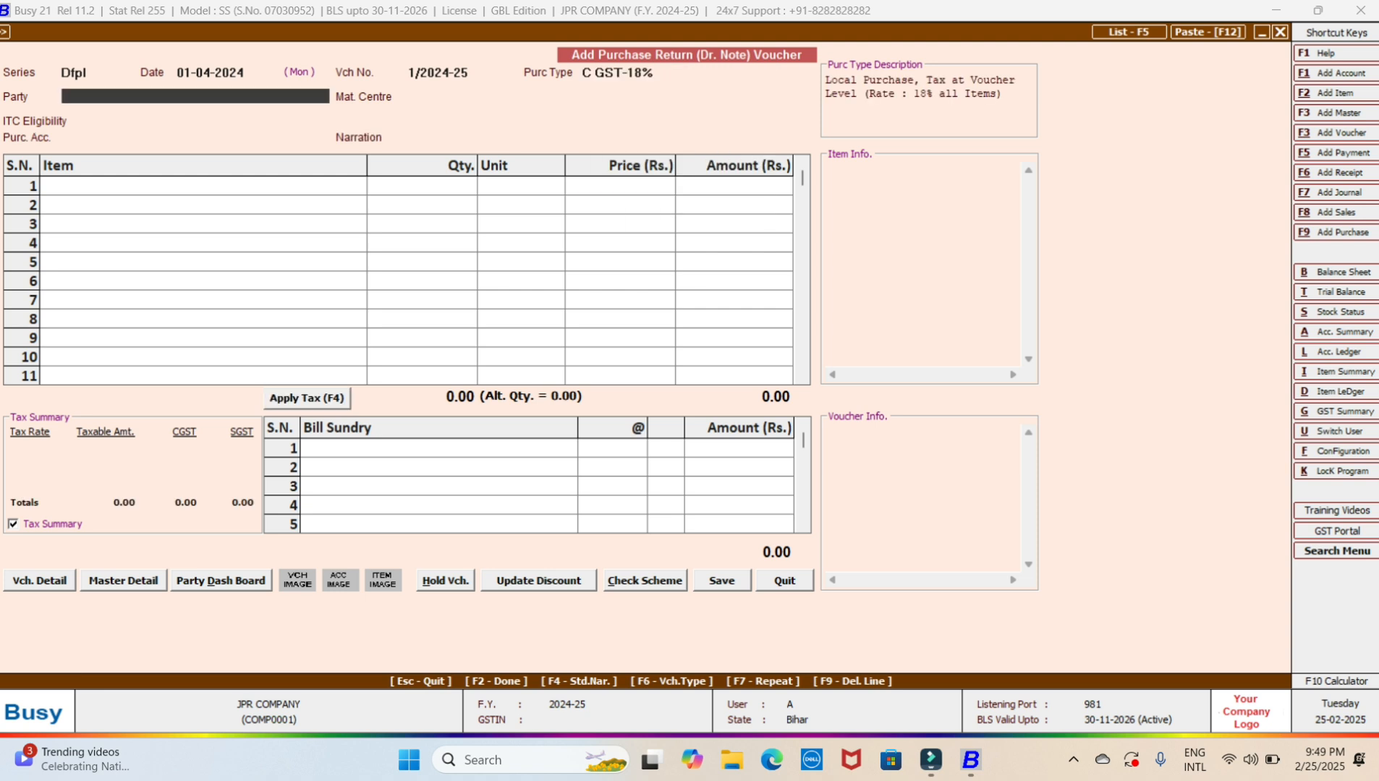
pyautogui.press('Escape')
# Open a new Payment voucher and check the voucher number field in the GST series, keeping the date 22-02-2025.
pyautogui.press('Return')
pyautogui.press('Down')
pyautogui.press('Down')
pyautogui.press('Down')
pyautogui.press('Return')
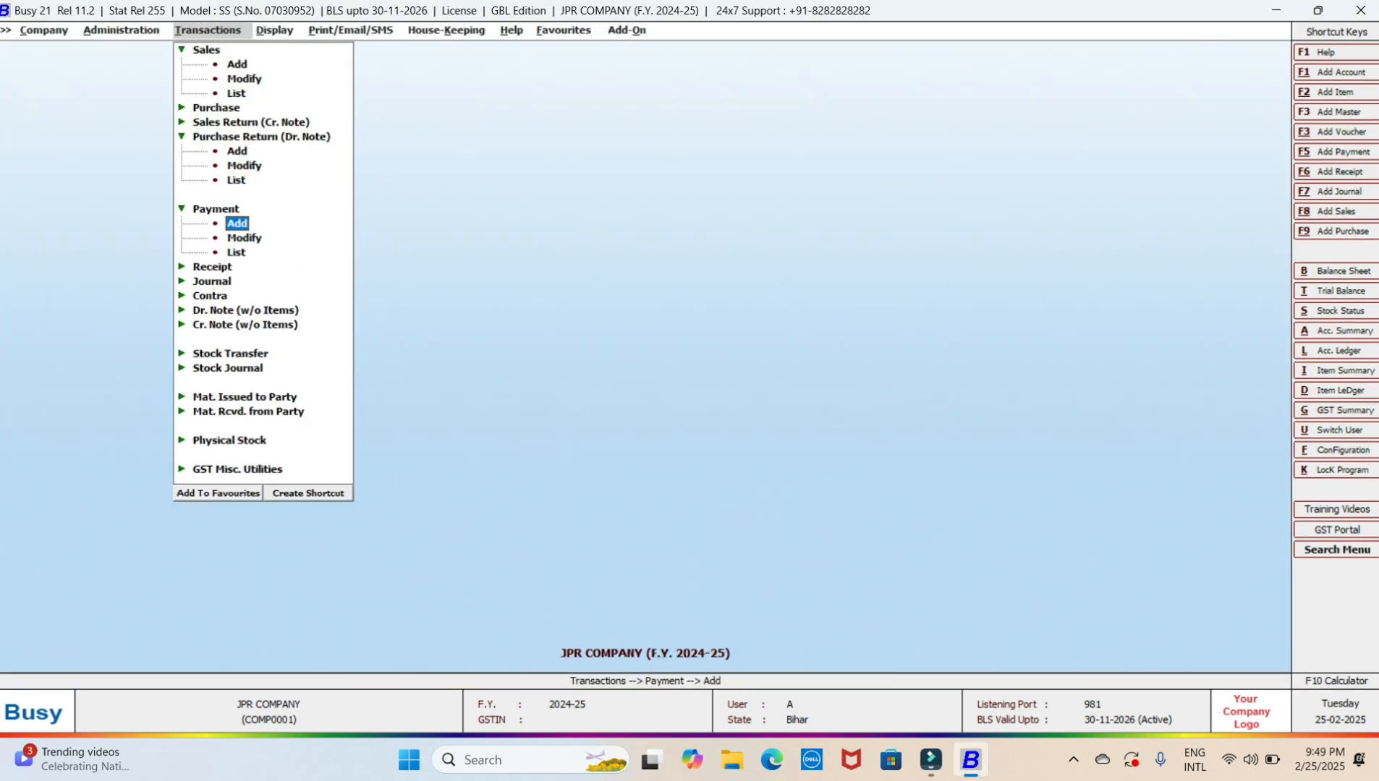
pyautogui.press('Return')
pyautogui.press('Return')
pyautogui.press('Return')
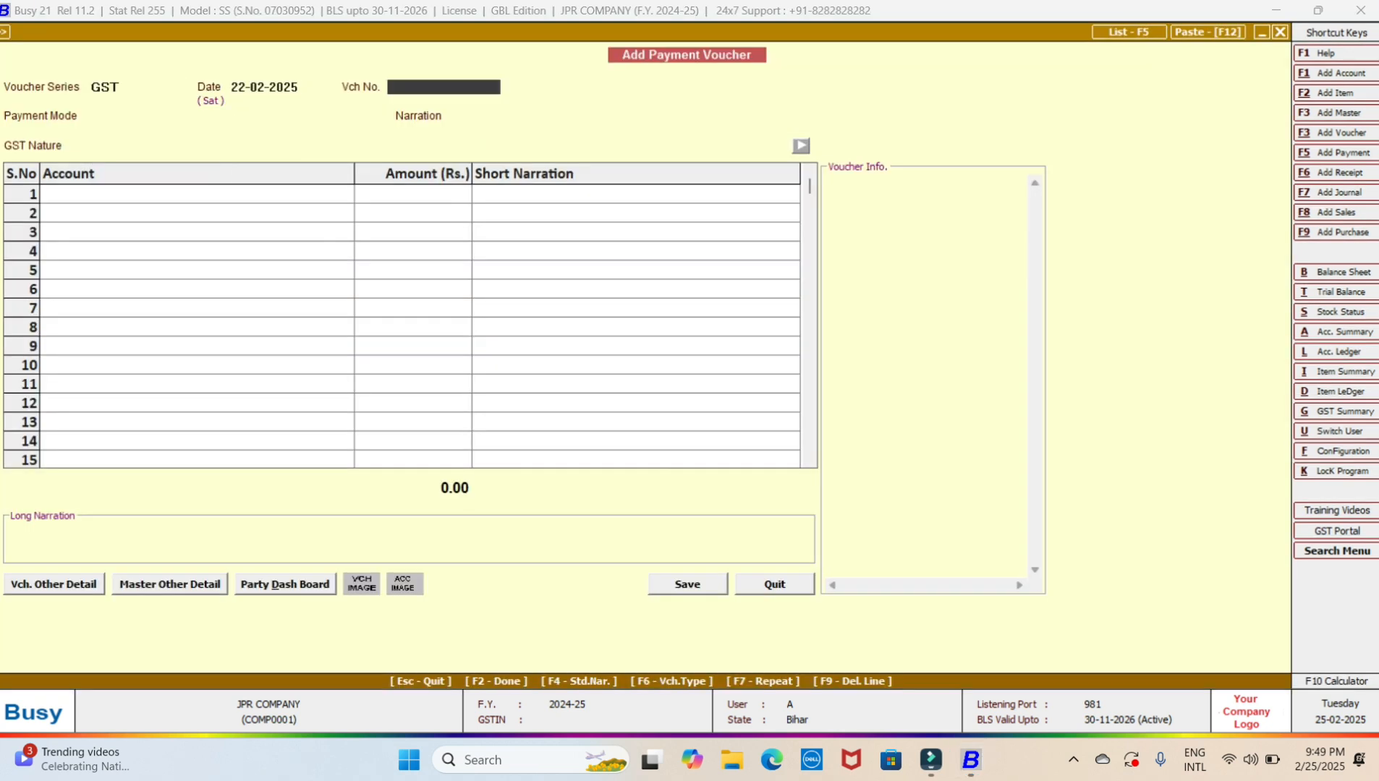
# Switch the Payment voucher to the Cash series and check its voucher number field.
pyautogui.press('Up')
pyautogui.press('Up')
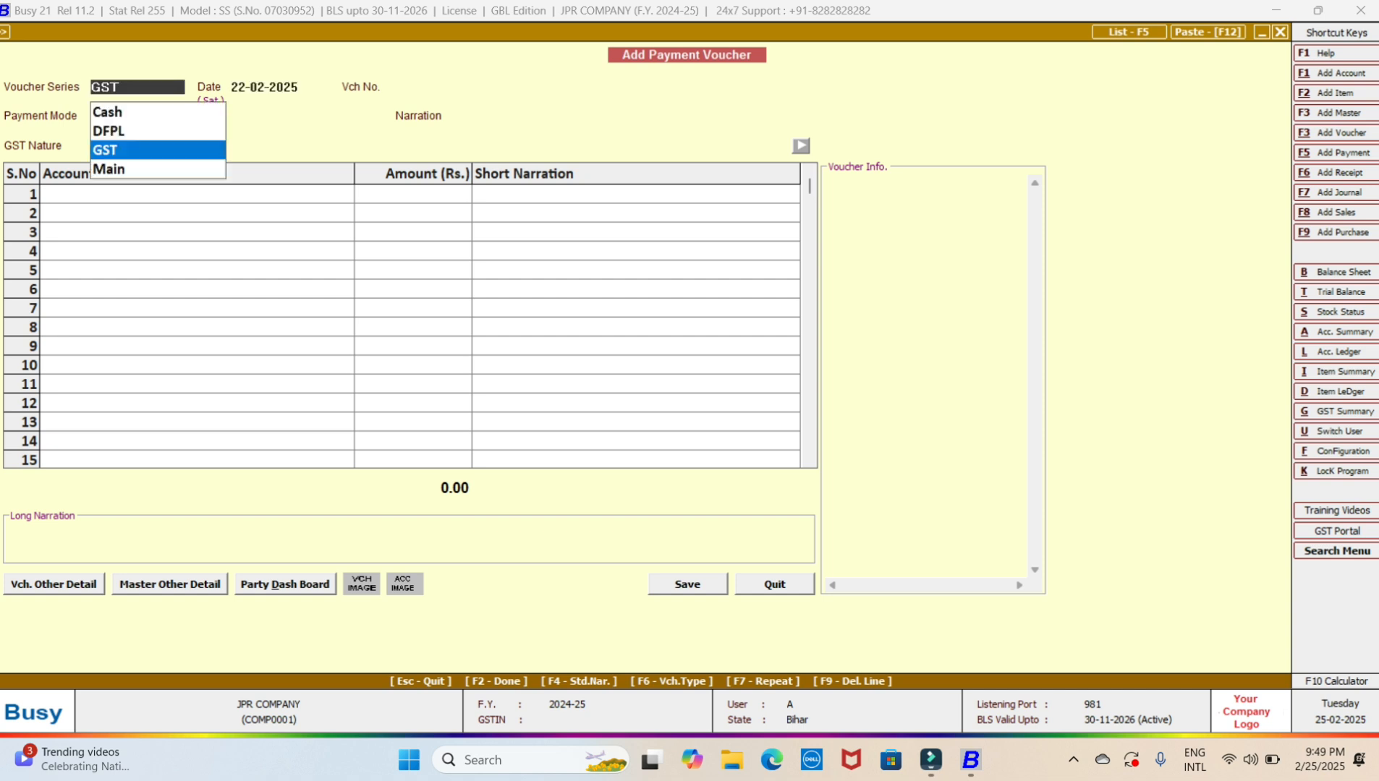
pyautogui.press('Down')
pyautogui.press('Up')
pyautogui.press('Up')
pyautogui.press('Up')
pyautogui.press('Return')
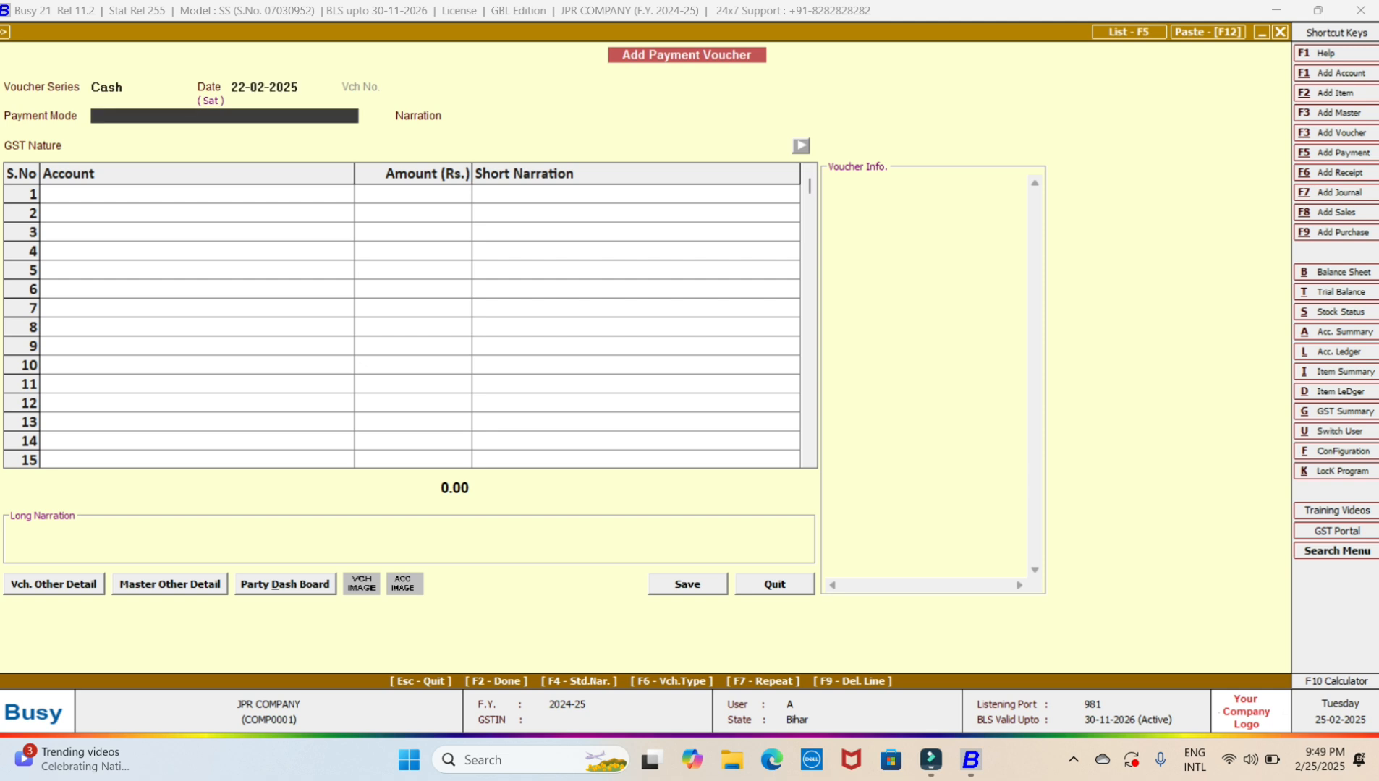
# Review the Payment voucher's series choices again, keep Cash, and quit the voucher without saving.
pyautogui.press('Up')
pyautogui.press('Down')
pyautogui.press('Up')
pyautogui.press('Up')
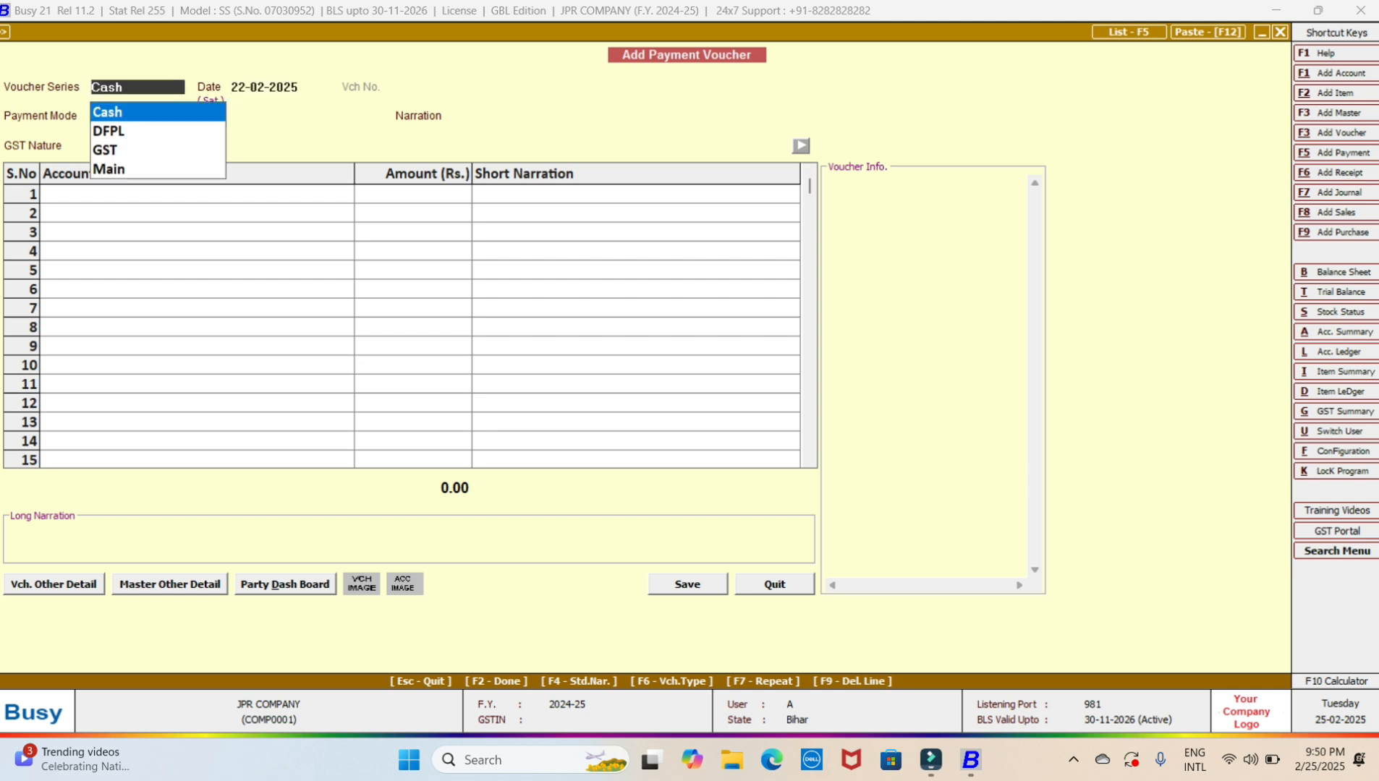
pyautogui.press('Return')
pyautogui.press('Down')
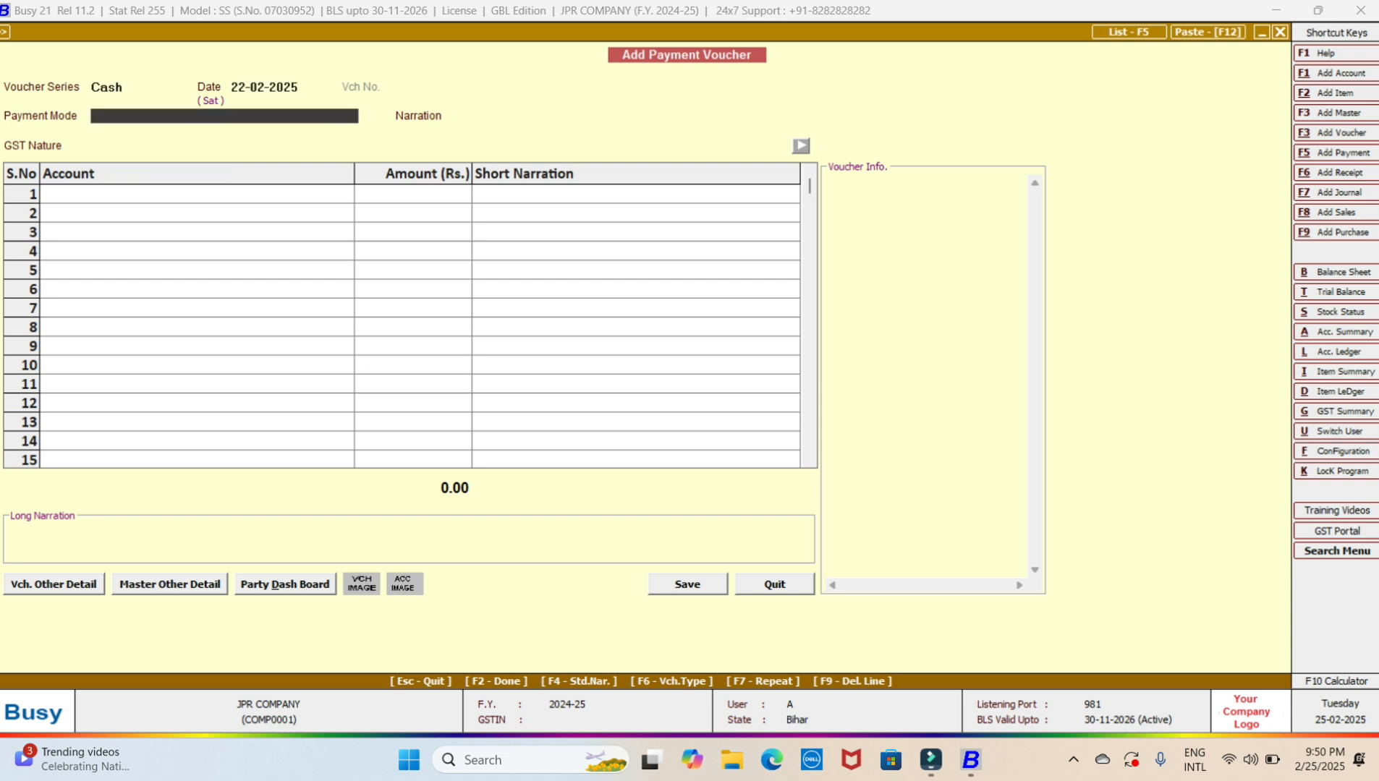
pyautogui.press('Escape')
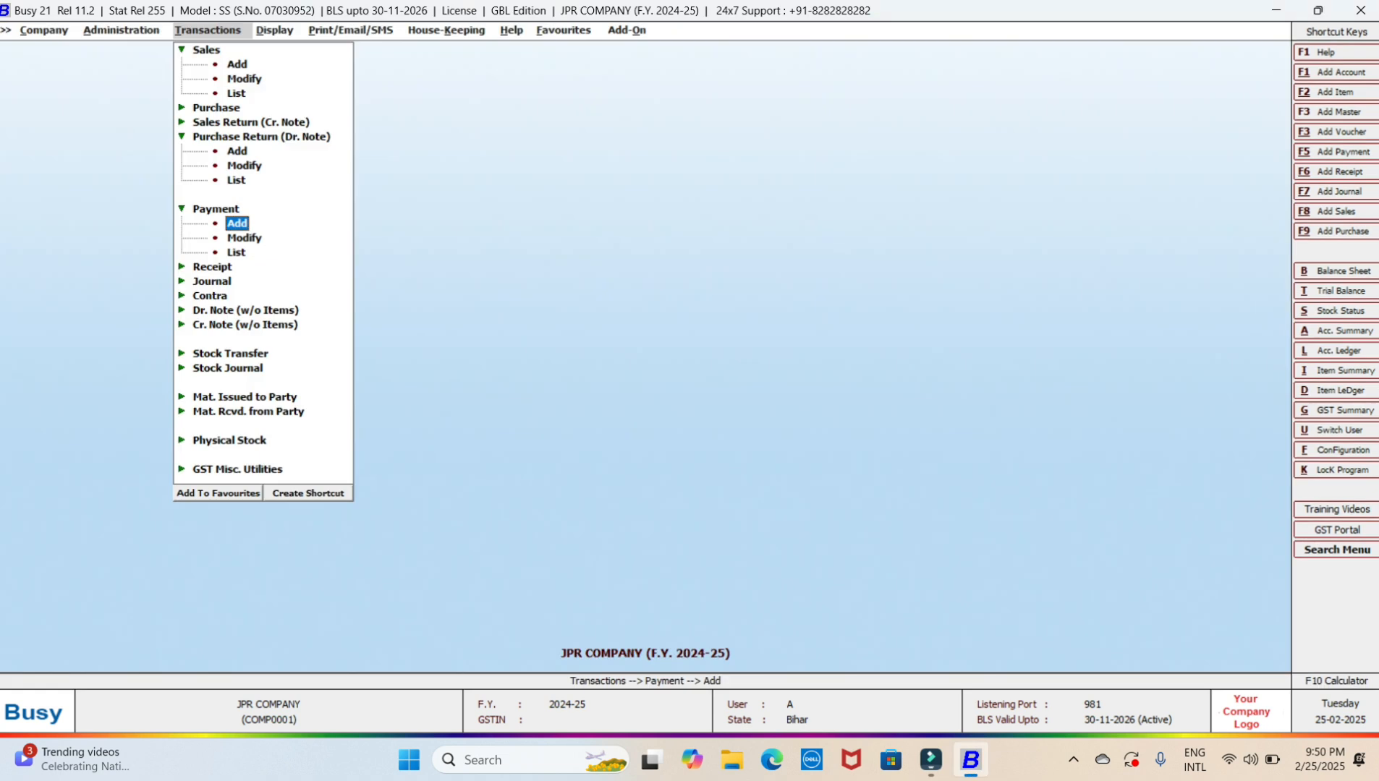
# Browse the administration configuration options and return to Voucher Series Configuration.
pyautogui.press('Left')
pyautogui.press('Return')
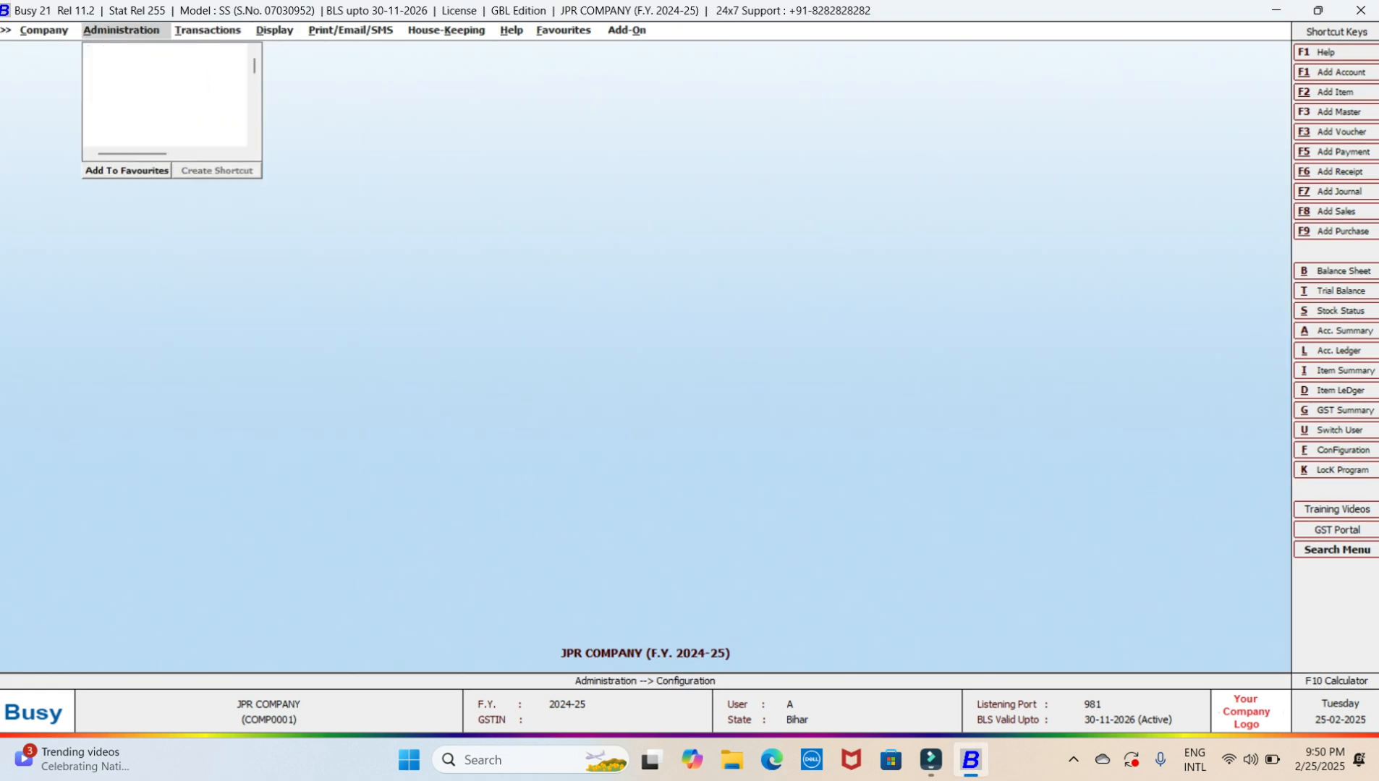
pyautogui.press('Down')
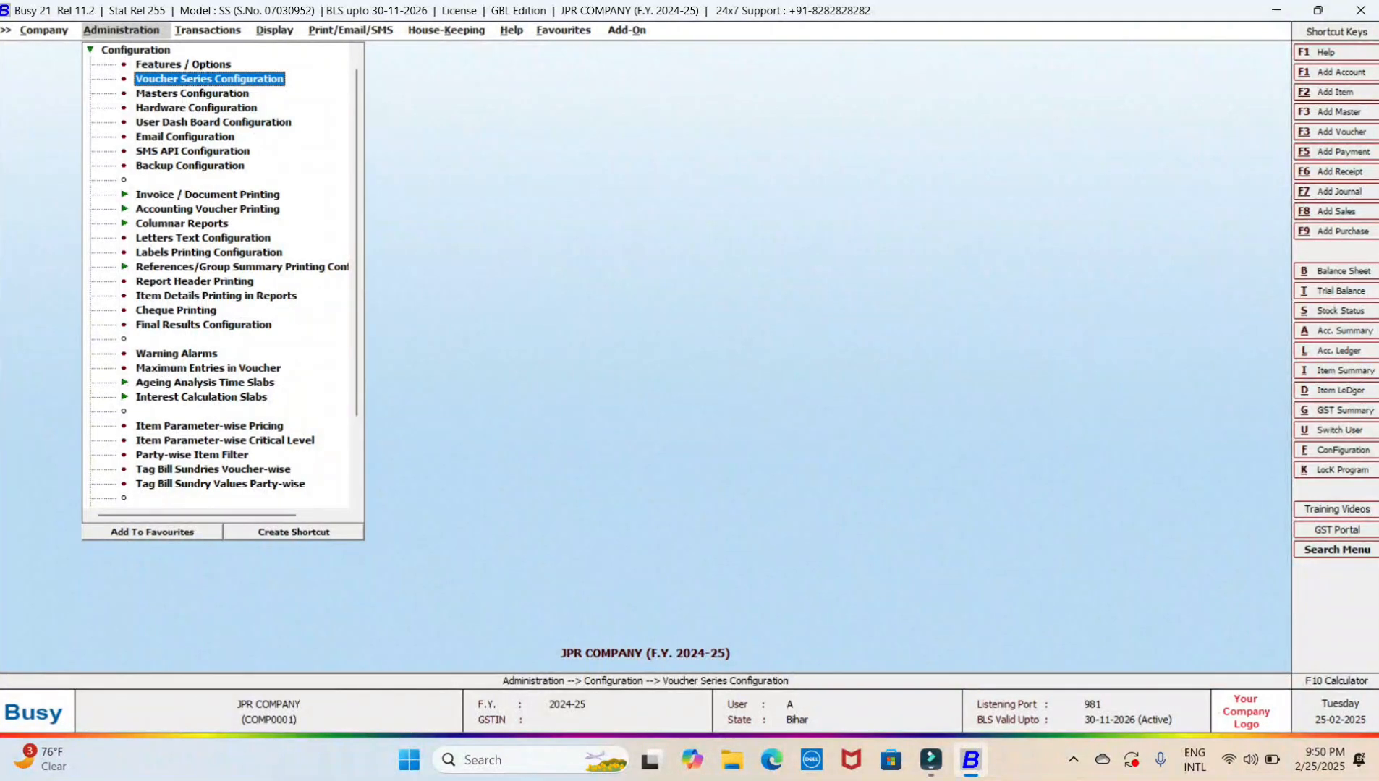
pyautogui.press('Down')
pyautogui.press('Down')
pyautogui.press('Down')
pyautogui.press('Down')
pyautogui.press('Up')
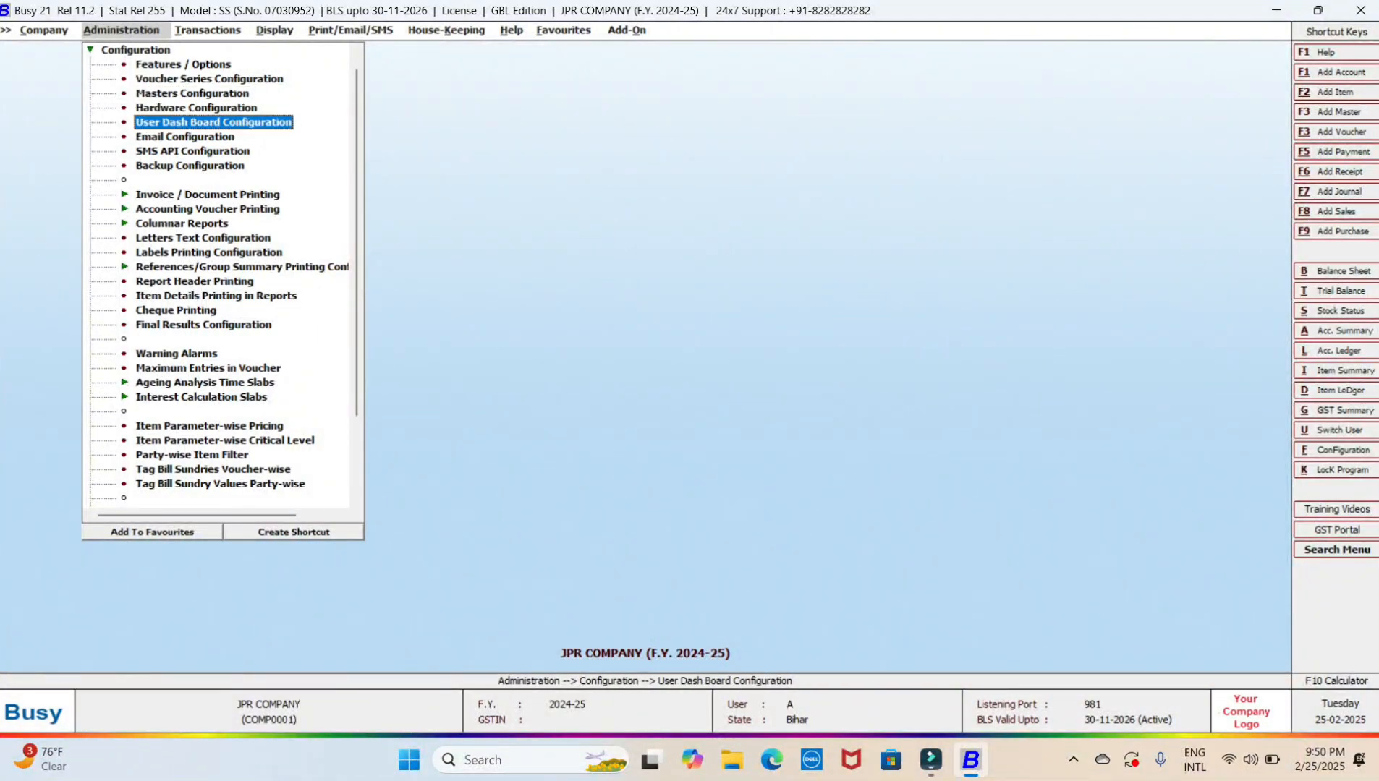
pyautogui.press('Up')
pyautogui.press('Up')
pyautogui.press('Up')
pyautogui.press('Up')
pyautogui.press('Down')
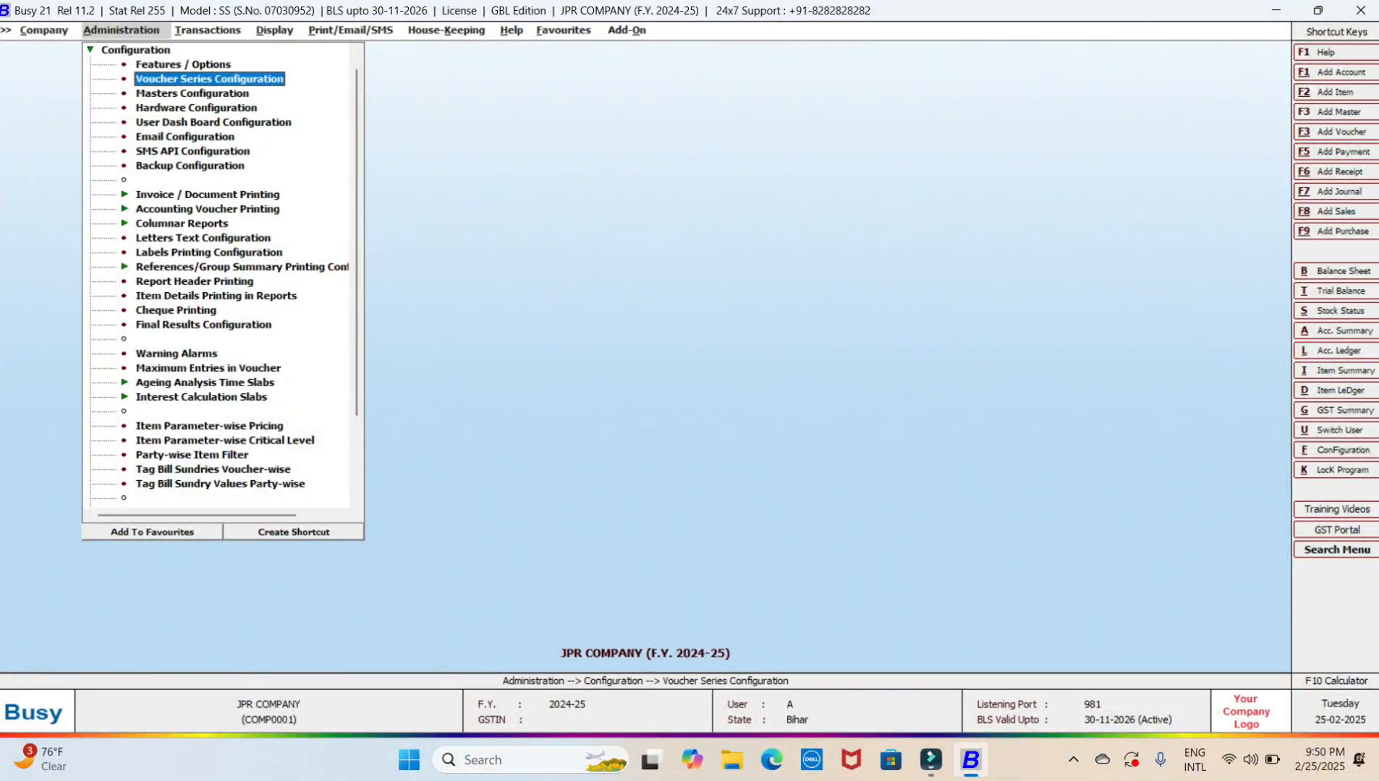
# Open Voucher Series Configuration and select the Cash series under the Payment voucher type.
pyautogui.press('Return')
pyautogui.press('Down')
pyautogui.press('Down')
pyautogui.press('Down')
pyautogui.press('Down')
pyautogui.press('Right')
pyautogui.press('Down')
pyautogui.press('Down')
pyautogui.press('Up')
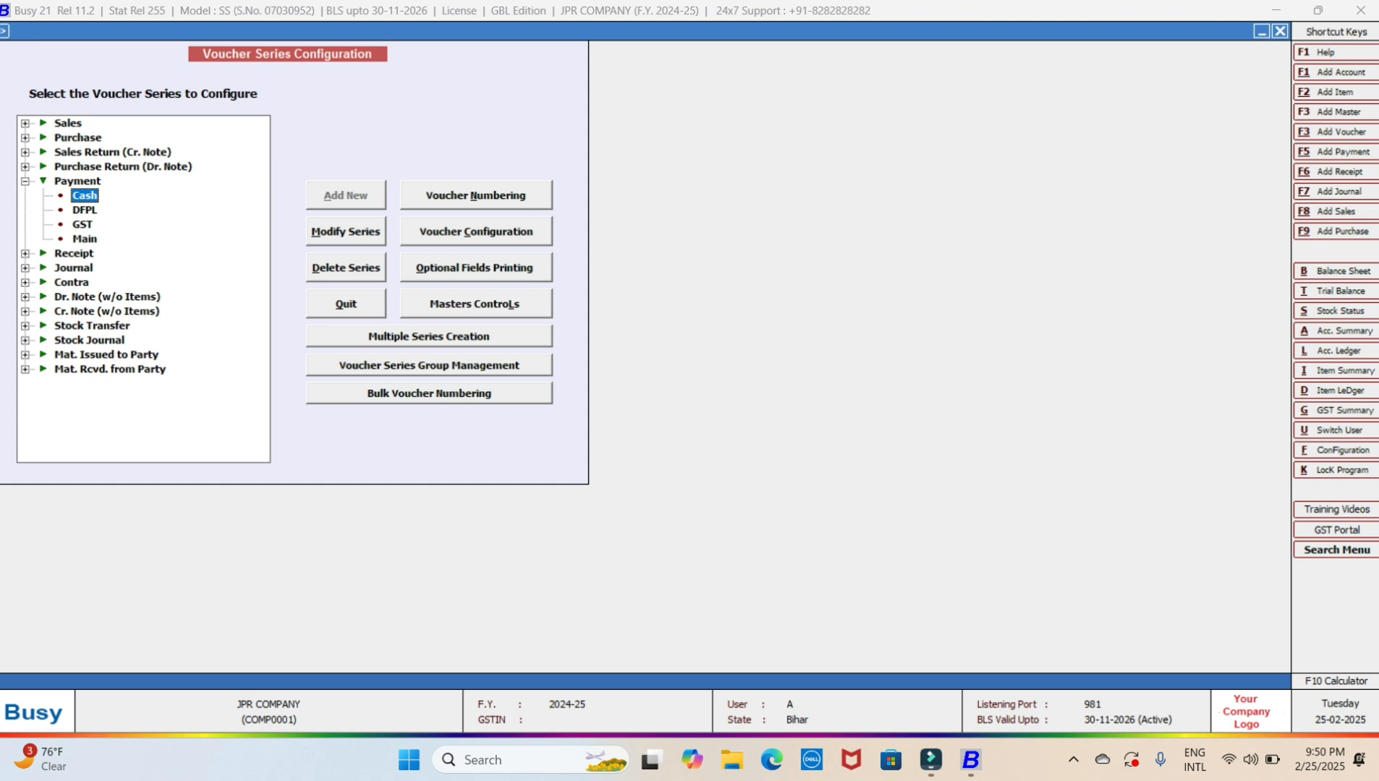
# Try the Manual numbering type for the Payment Cash series, and quit the voucher numbering and series configuration without saving.
pyautogui.press('n')
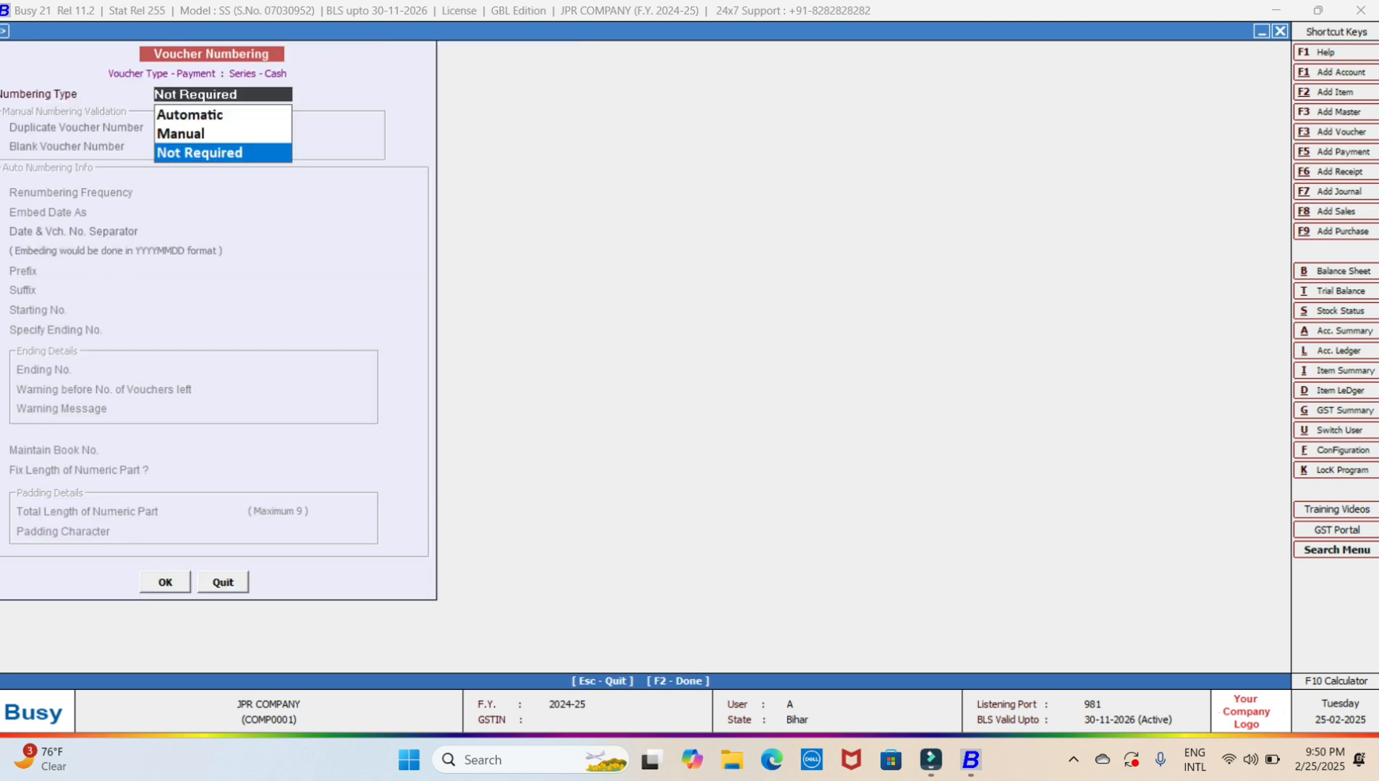
pyautogui.press('Up')
pyautogui.press('Return')
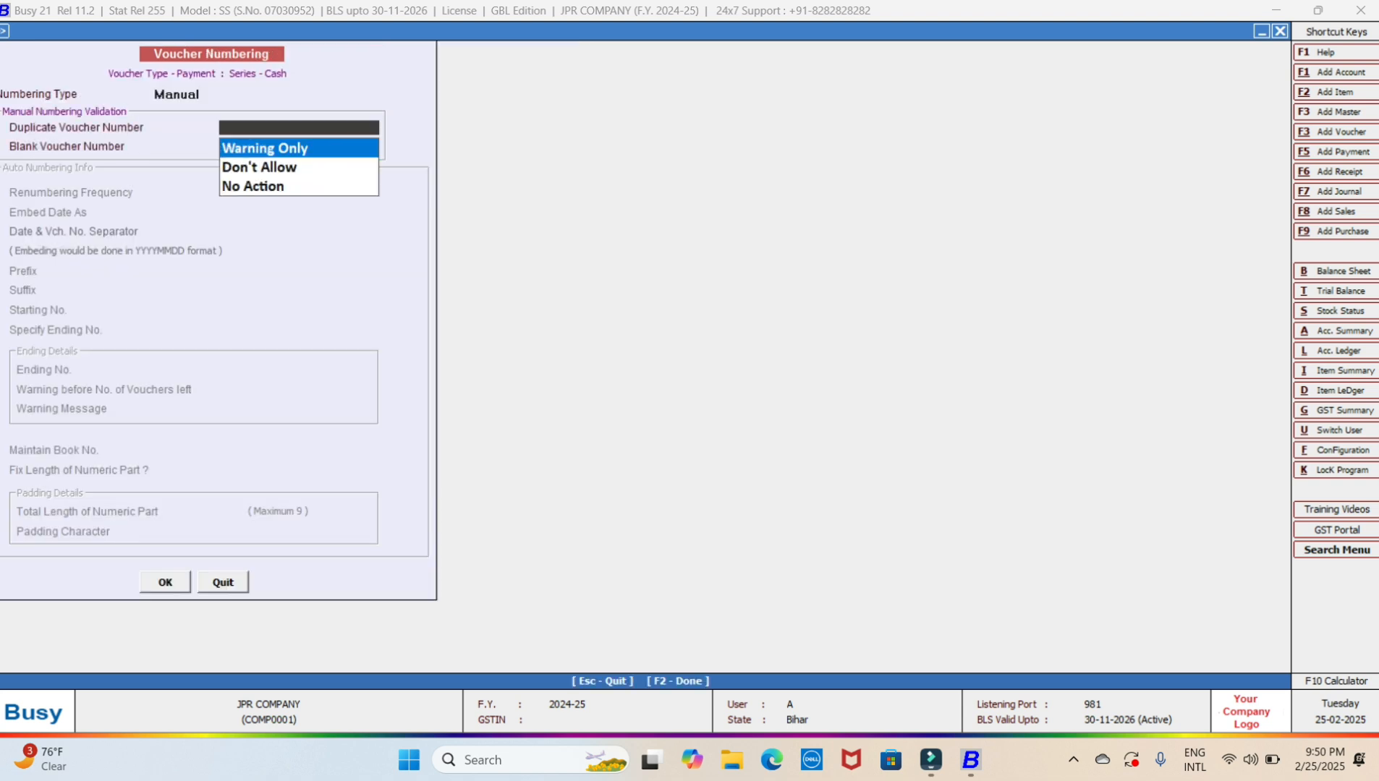
pyautogui.press('Escape')
pyautogui.press('Escape')
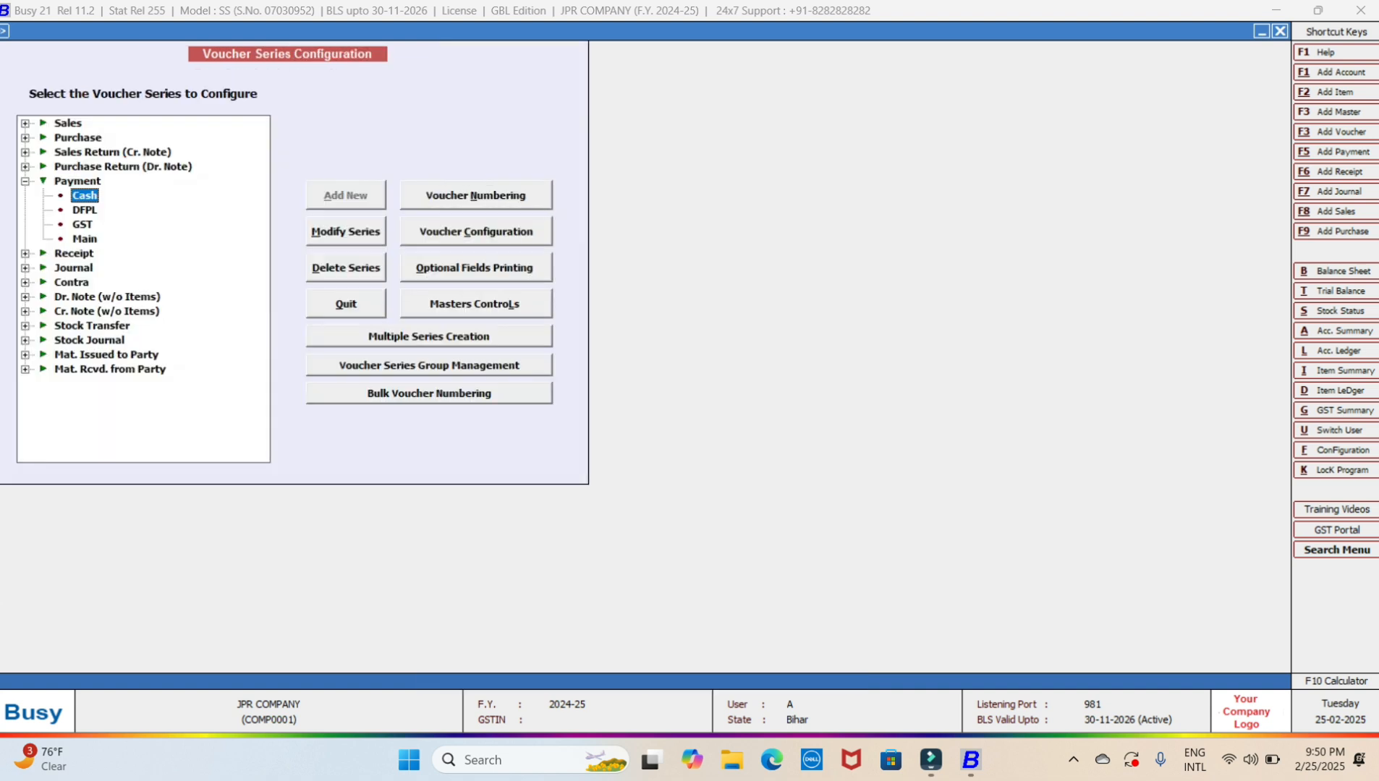
pyautogui.press('Escape')
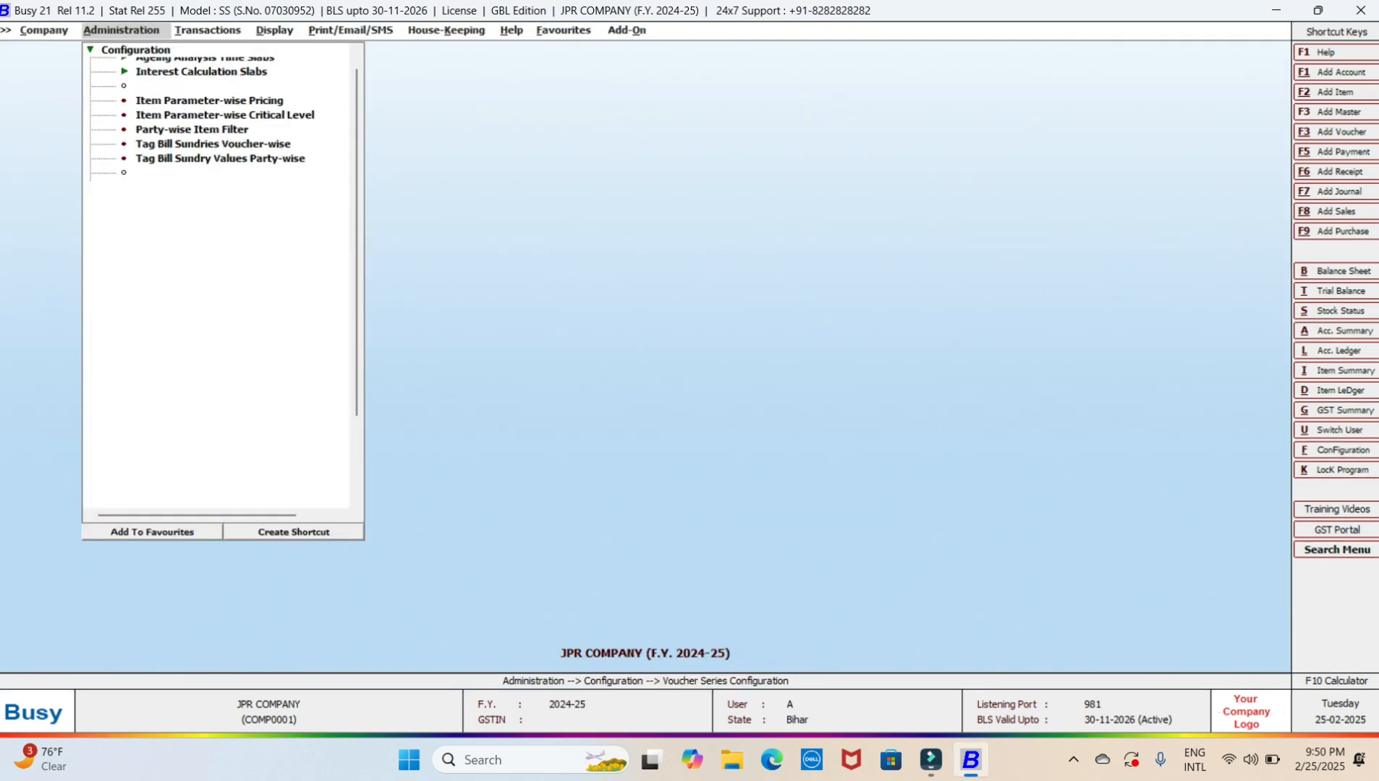
# Open a new Payment voucher in the Cash series dated 22-02-2025, check its voucher number field, and quit without saving.
pyautogui.press('Right')
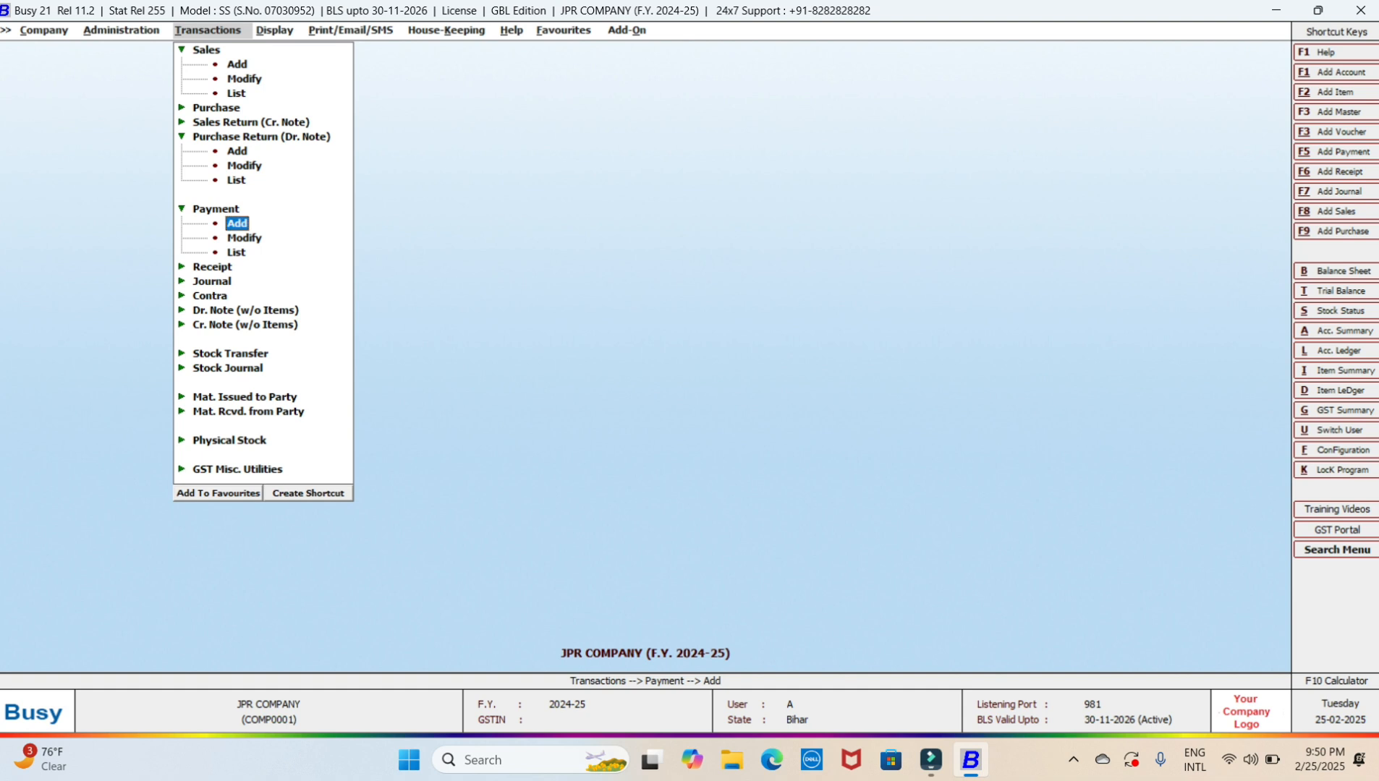
pyautogui.press('Return')
pyautogui.press('Up')
pyautogui.press('Up')
pyautogui.press('Return')
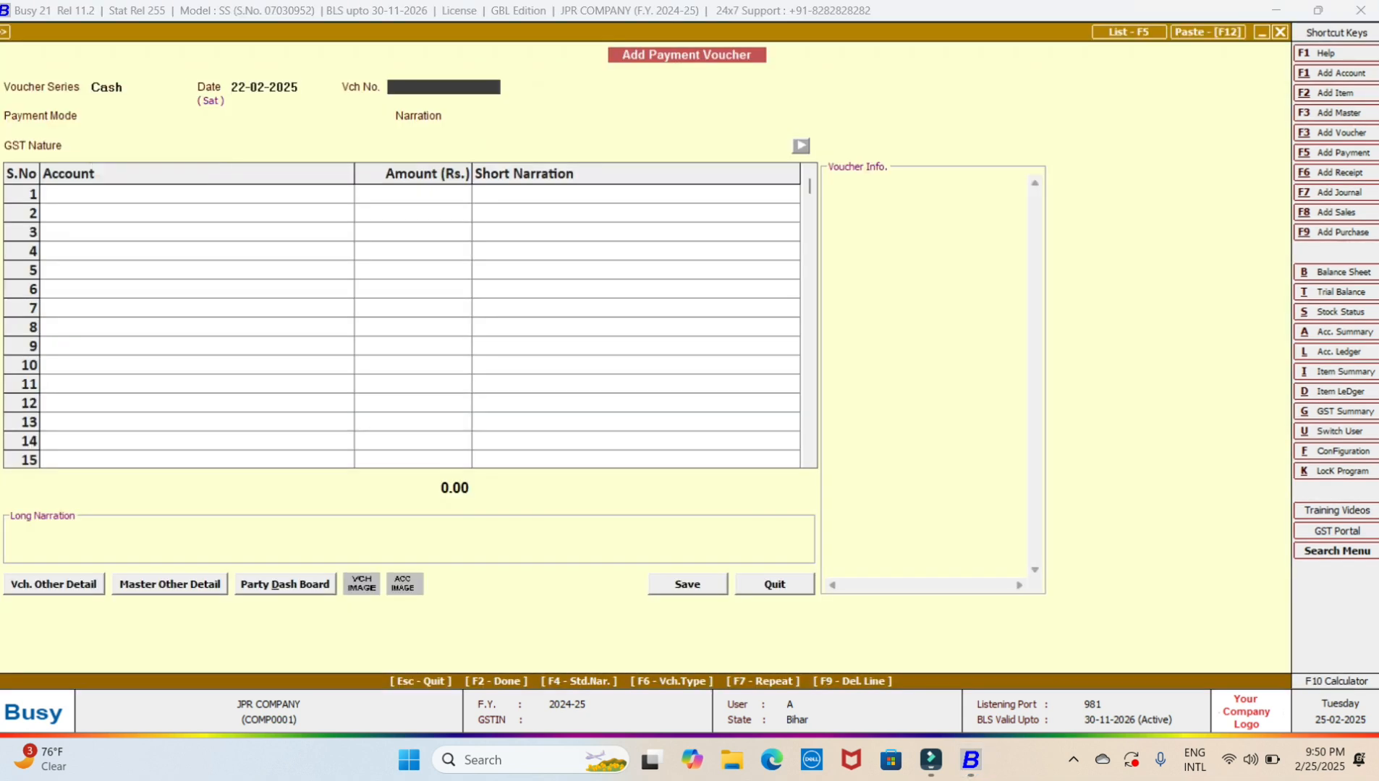
pyautogui.press('Return')
pyautogui.press('Return')
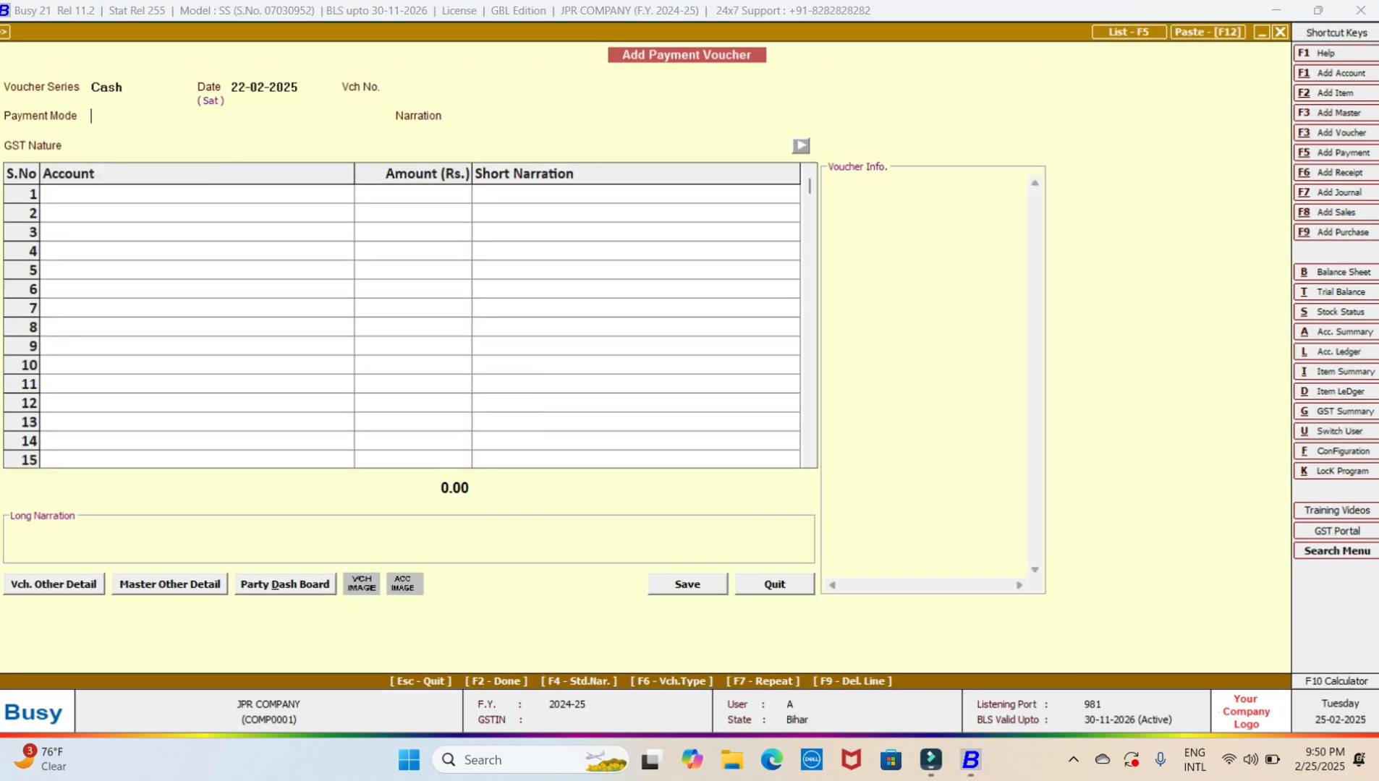
pyautogui.press('Escape')
pyautogui.press('Escape')
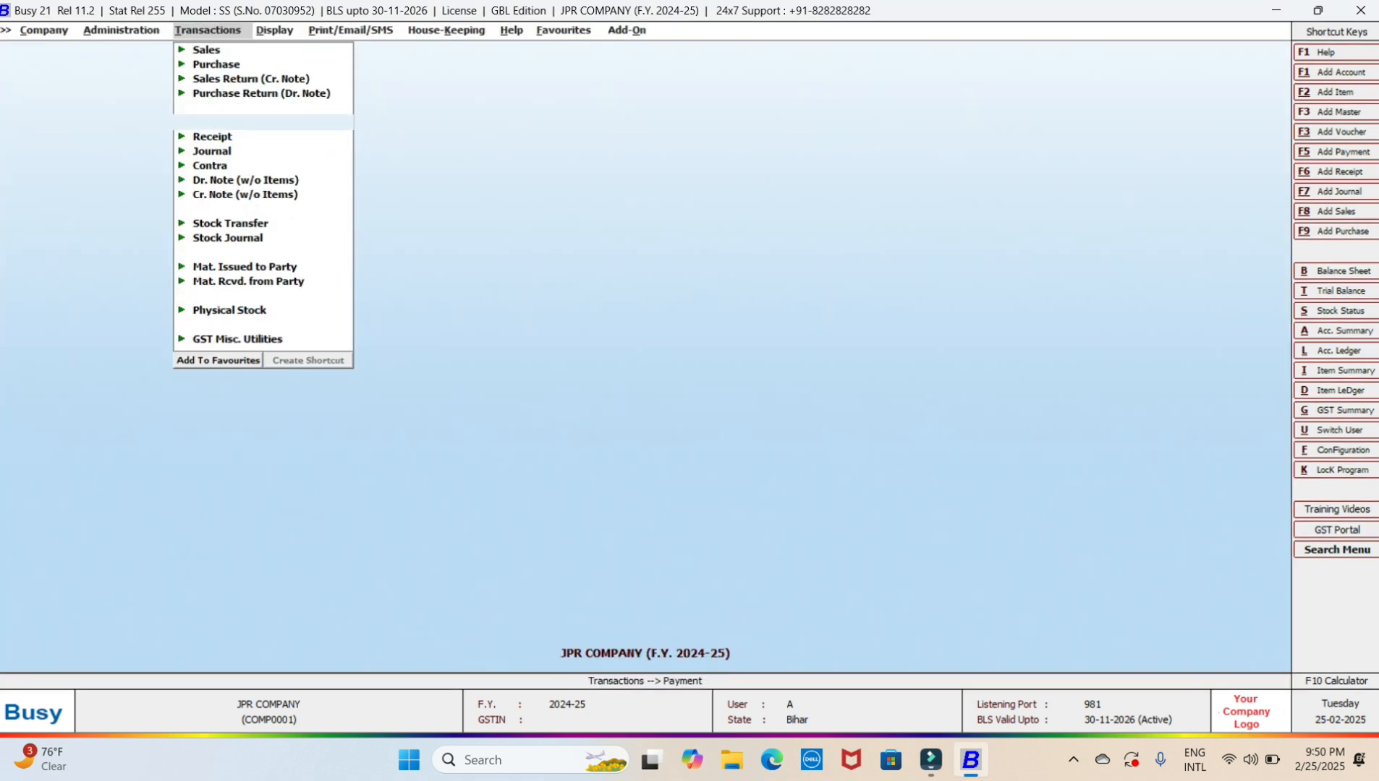
pyautogui.press('Escape')
pyautogui.press('Escape')
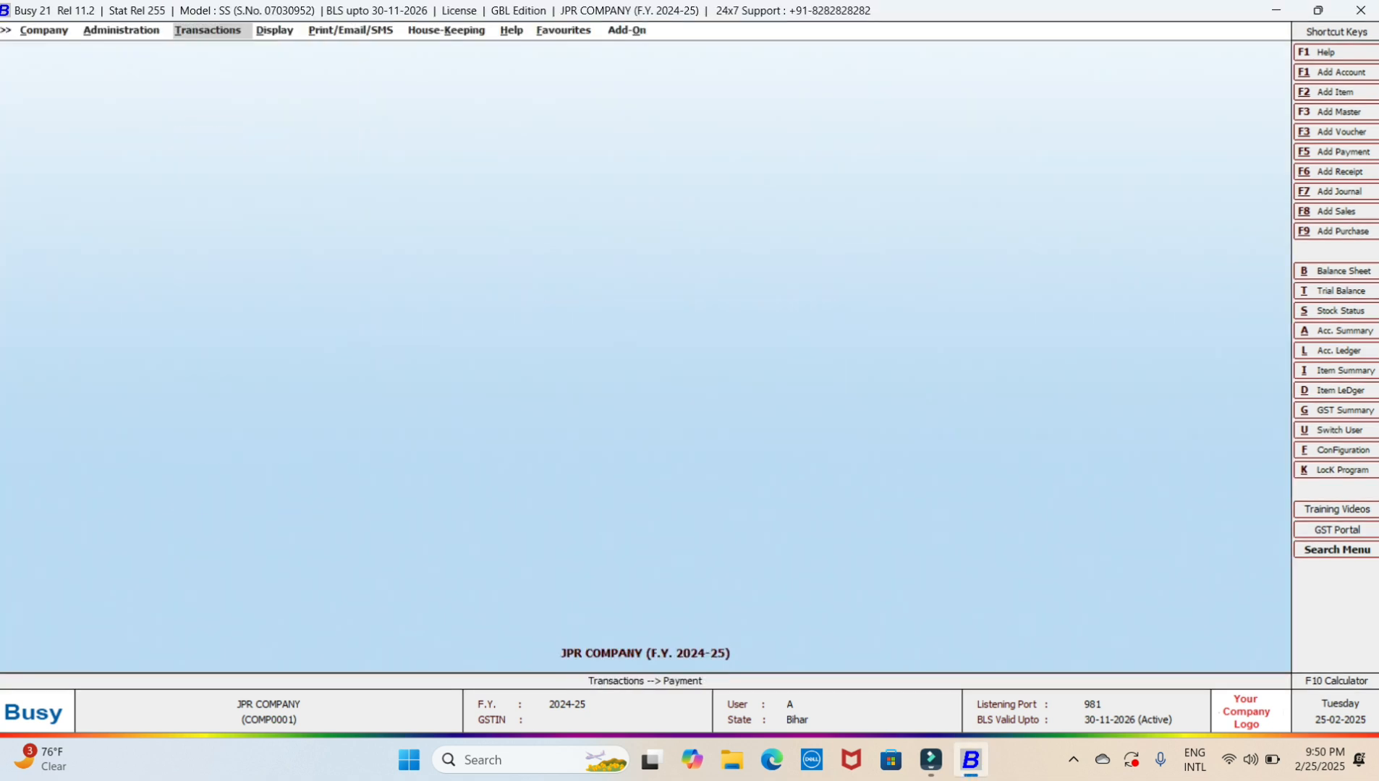